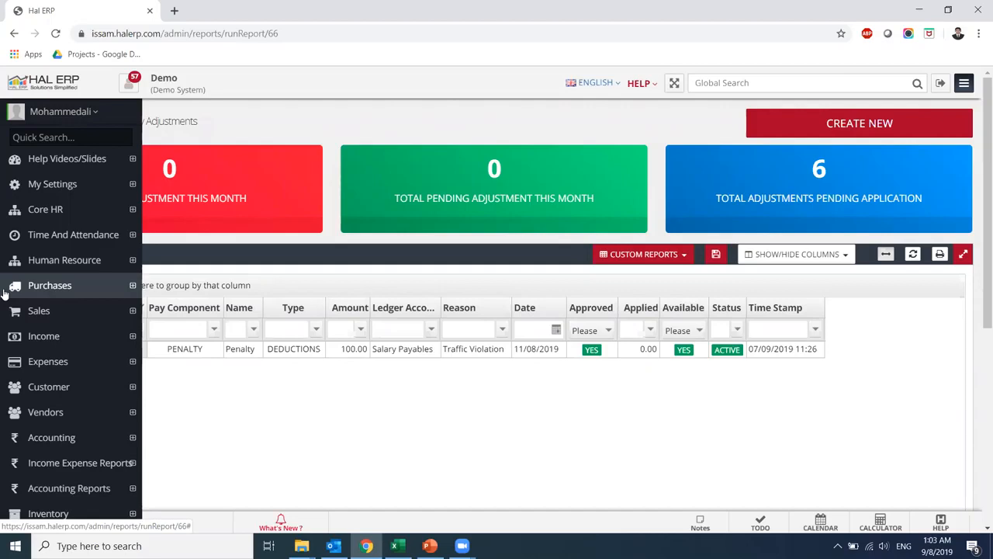
Start a new customer record and enter the name "HAK in Tosh" with the short name "HAK".
{"action": "left_click", "coordinate": [36, 389]}
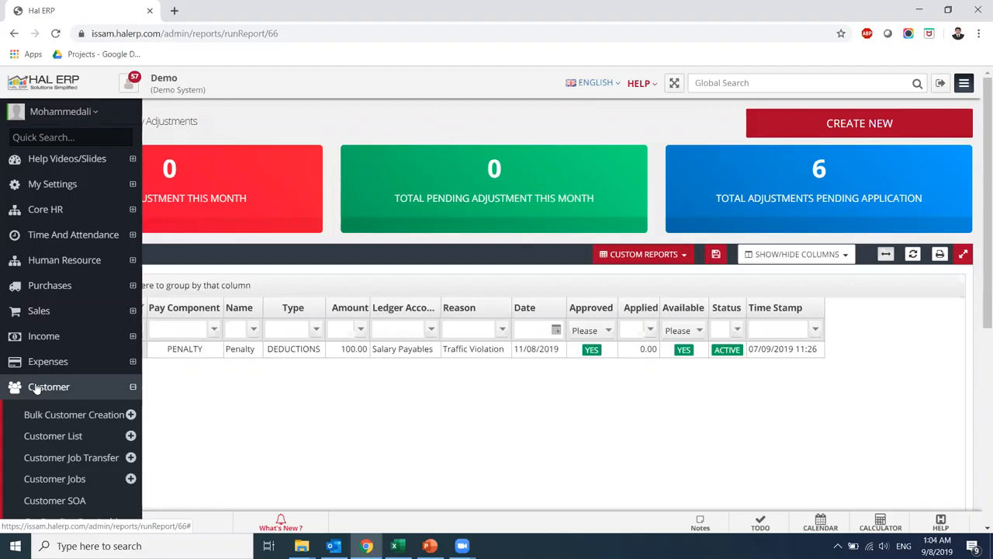
{"action": "left_click", "coordinate": [62, 439]}
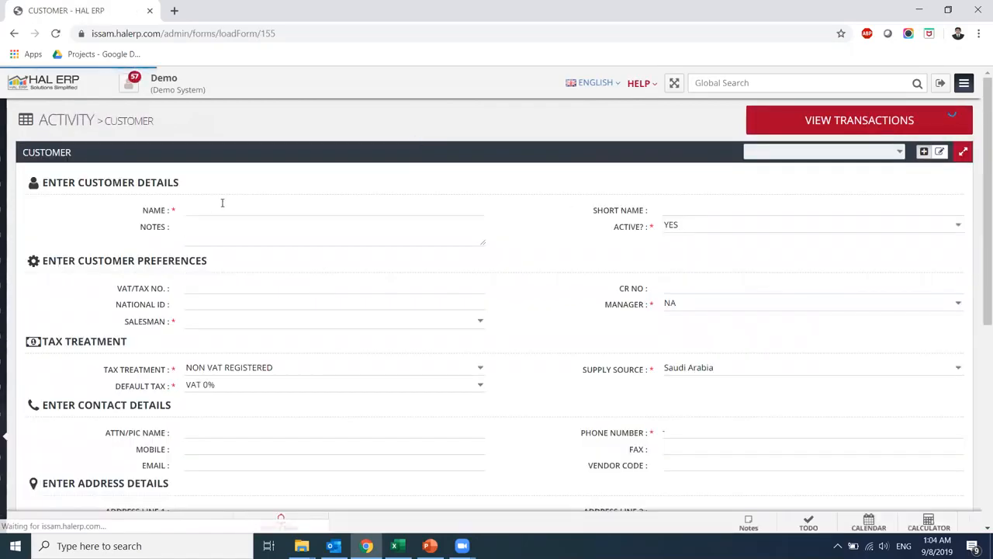
{"action": "left_click", "coordinate": [222, 205]}
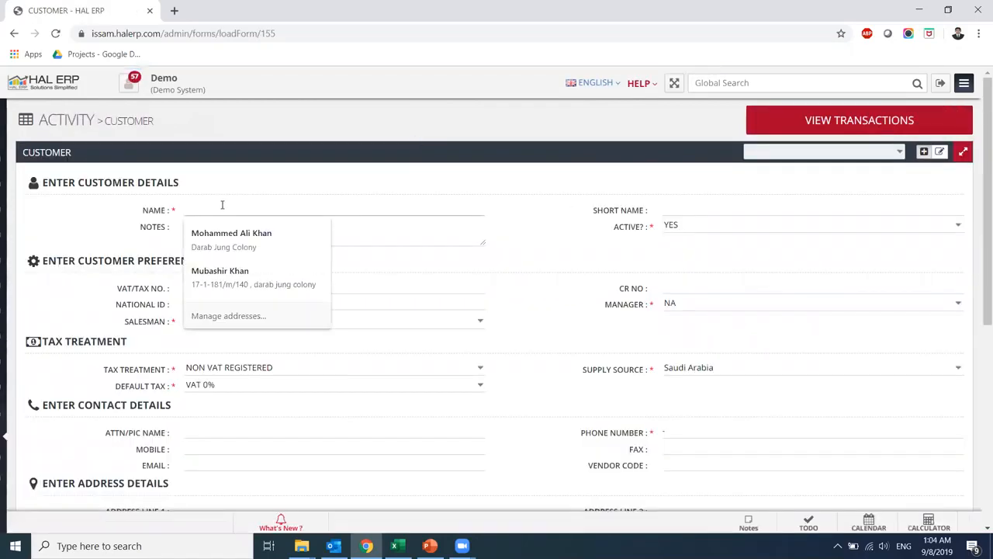
{"action": "type", "text": "HAK"}
{"action": "key", "text": "Tab"}
{"action": "type", "text": "HAK"}
{"action": "key", "text": "shift+Tab"}
{"action": "type", "text": "HA"}
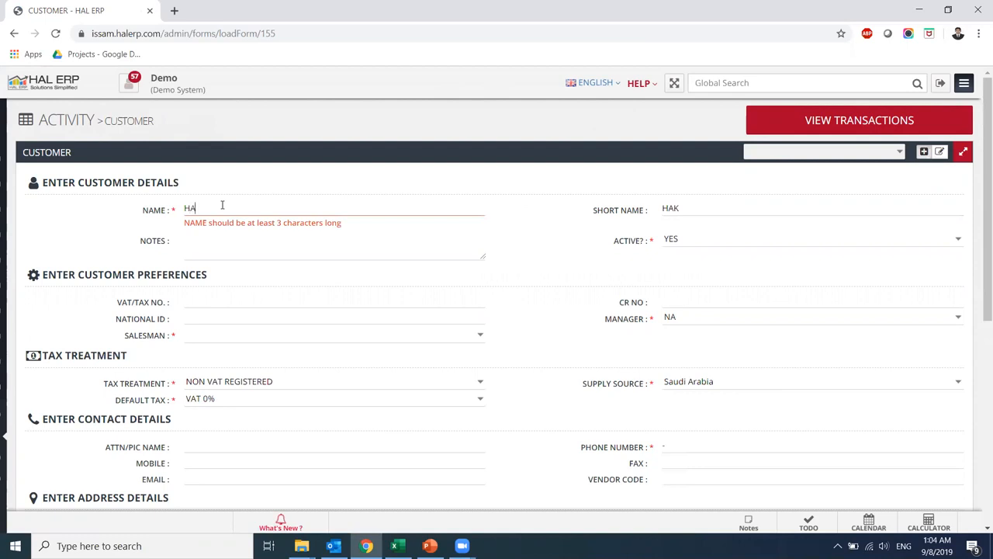
{"action": "type", "text": "K in Tosh"}
{"action": "key", "text": "Tab"}
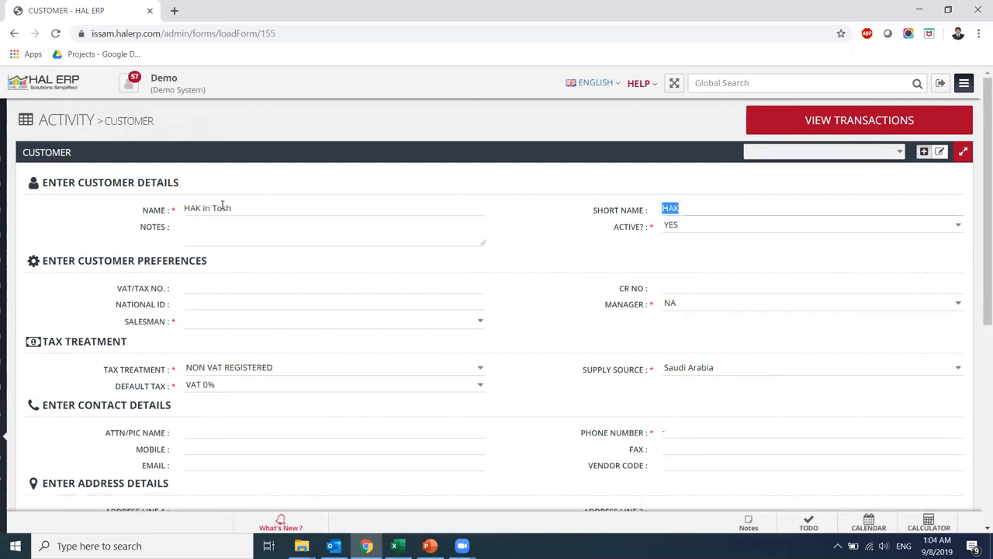
{"action": "key", "text": "Tab"}
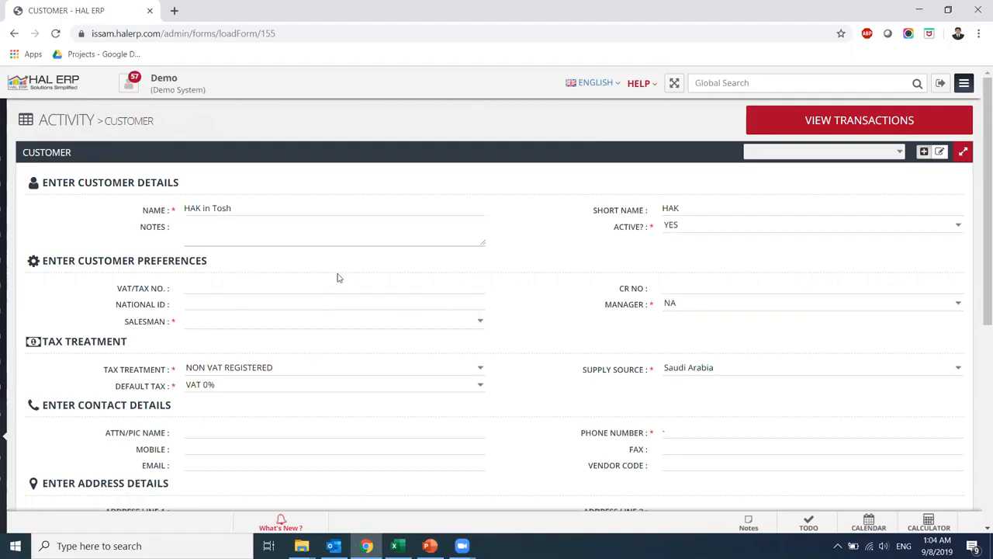
Find the salesman by employee number and assign him to the customer.
{"action": "left_click", "coordinate": [484, 325]}
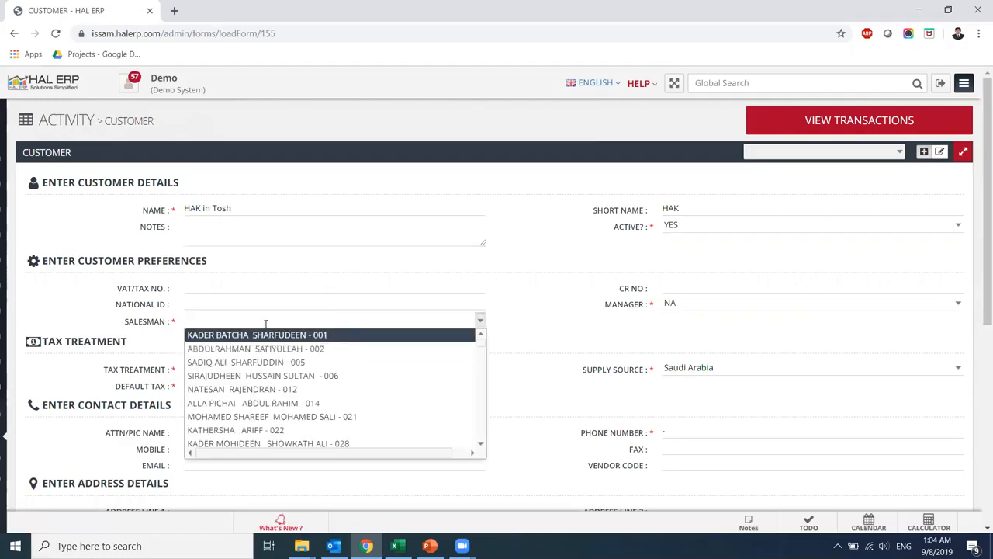
{"action": "type", "text": "4089"}
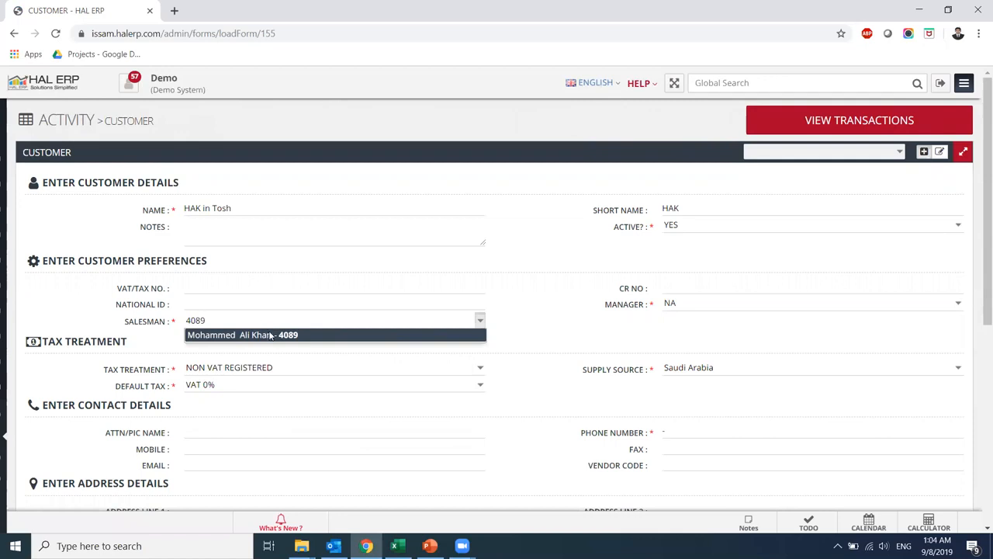
{"action": "left_click", "coordinate": [270, 336]}
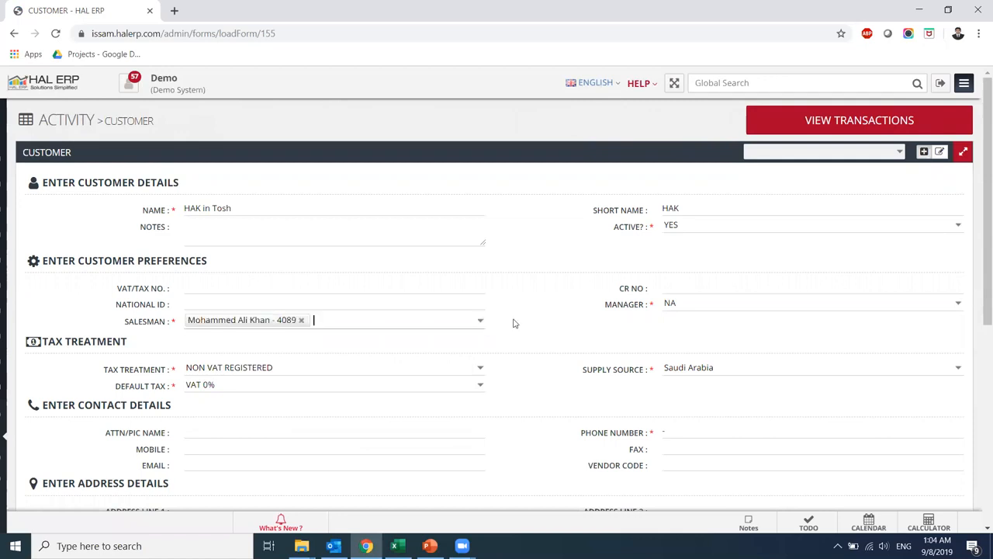
Set the customer's tax treatment to VAT REGISTERED and choose the default tax.
{"action": "left_click_drag", "start_coordinate": [983, 261], "coordinate": [978, 361]}
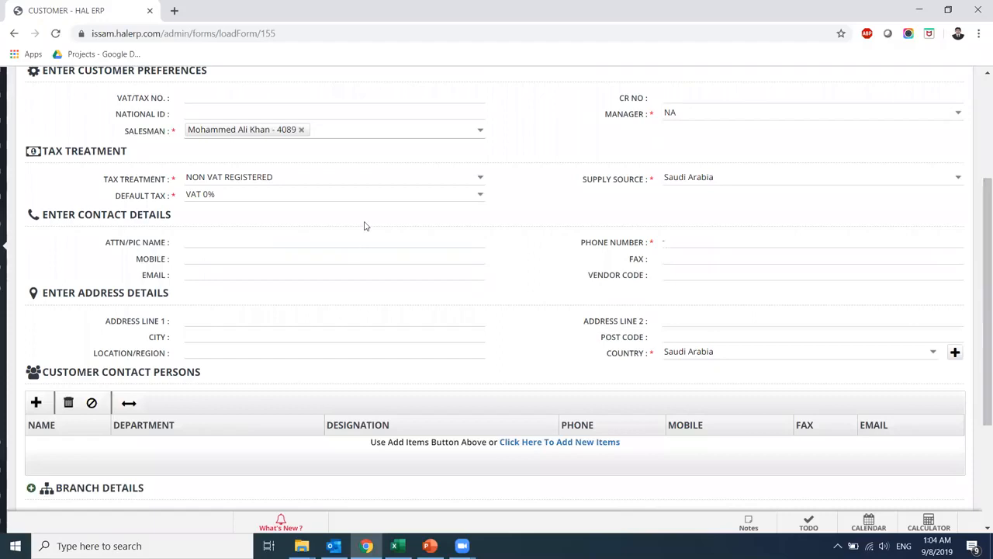
{"action": "left_click", "coordinate": [482, 179]}
{"action": "left_click", "coordinate": [421, 192]}
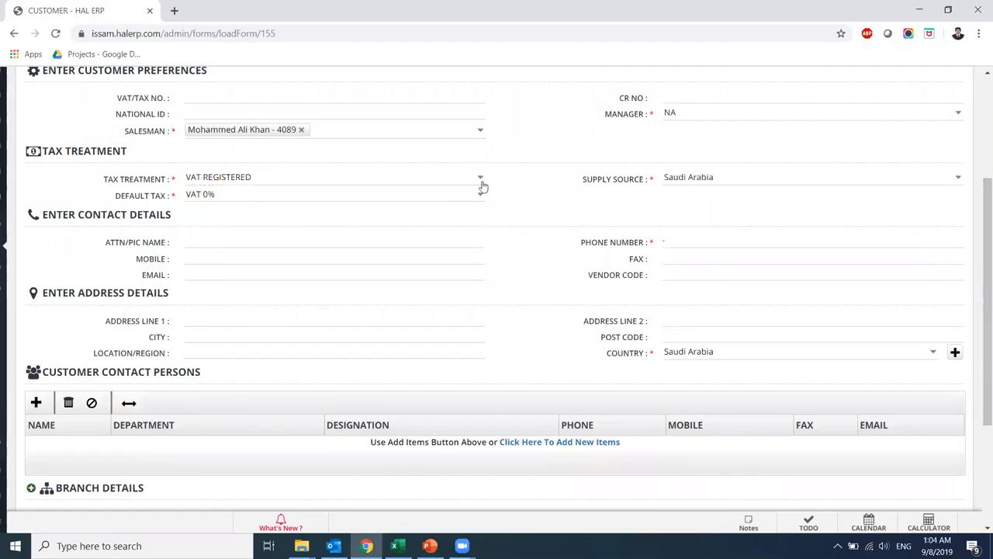
{"action": "left_click", "coordinate": [481, 198]}
{"action": "left_click", "coordinate": [450, 222]}
Save the new HAK in Tosh customer record, leaving the remaining sections at their defaults.
{"action": "left_click_drag", "start_coordinate": [980, 304], "coordinate": [978, 402]}
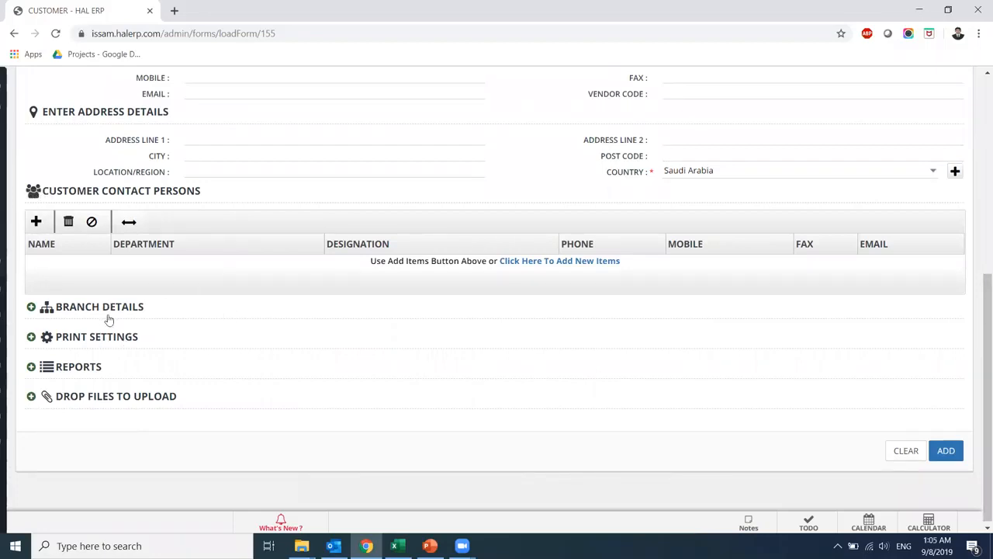
{"action": "left_click", "coordinate": [952, 450]}
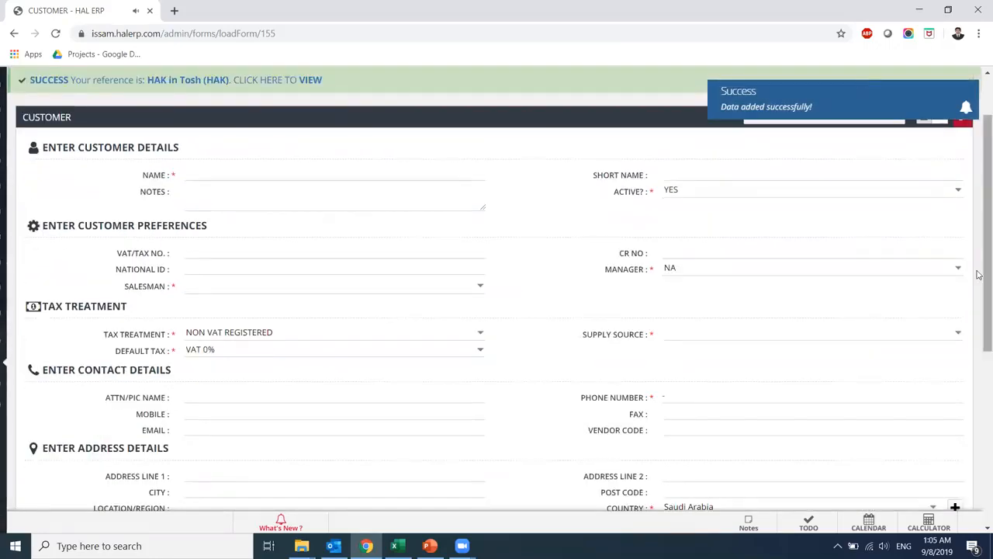
{"action": "scroll", "coordinate": [979, 274], "scroll_direction": "up", "scroll_amount": 1}
Start a new customer job and select HAK in Tosh (HAK) as its customer.
{"action": "mouse_move", "coordinate": [6, 361]}
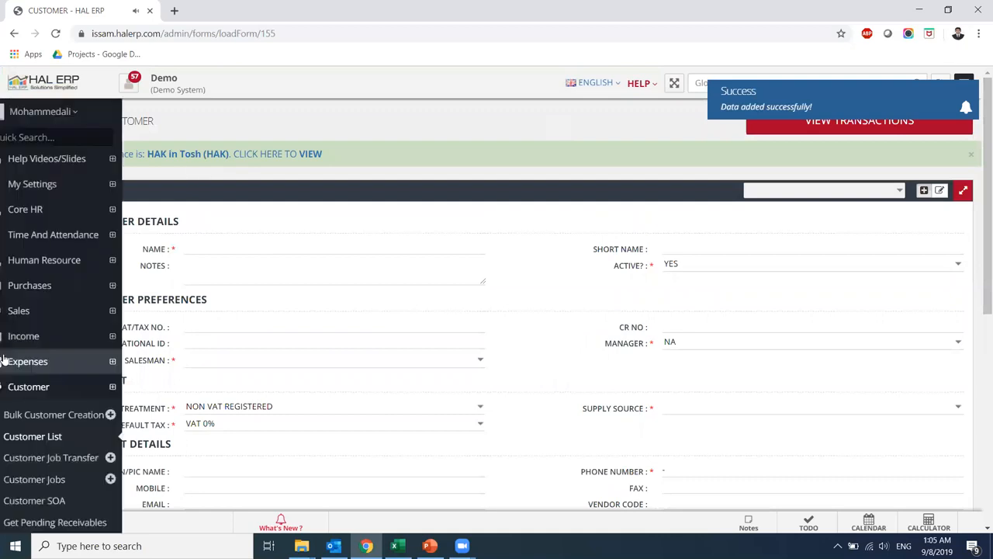
{"action": "left_click", "coordinate": [65, 484]}
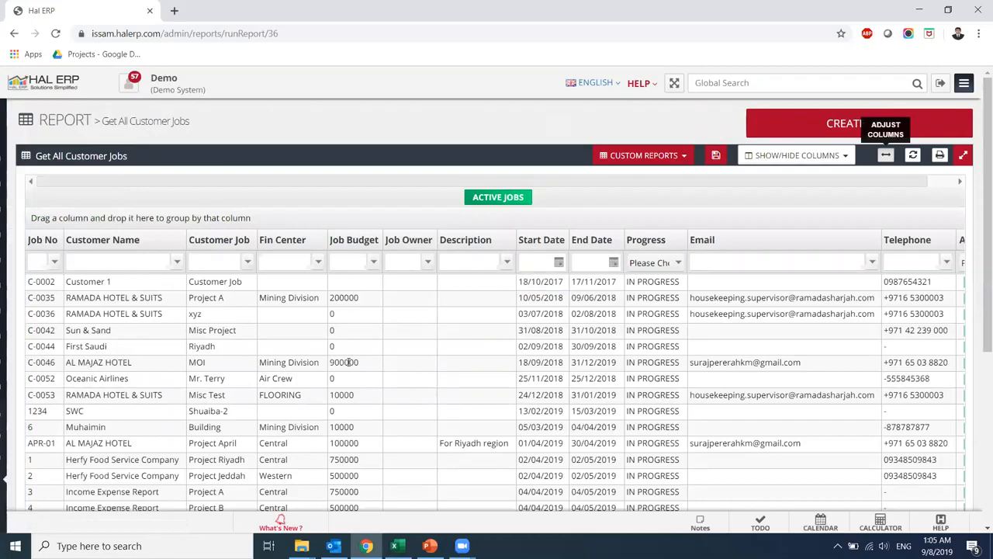
{"action": "left_click", "coordinate": [835, 126]}
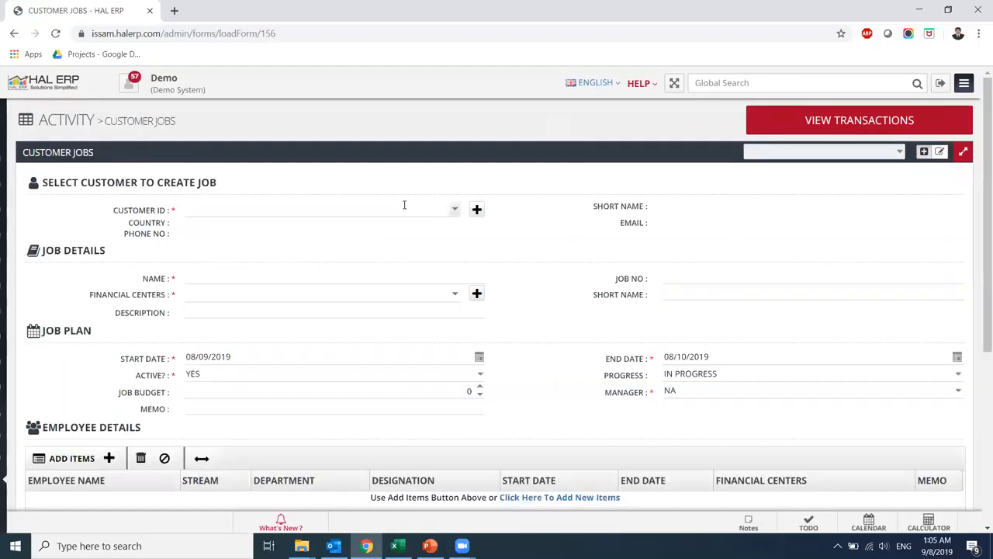
{"action": "left_click", "coordinate": [404, 205]}
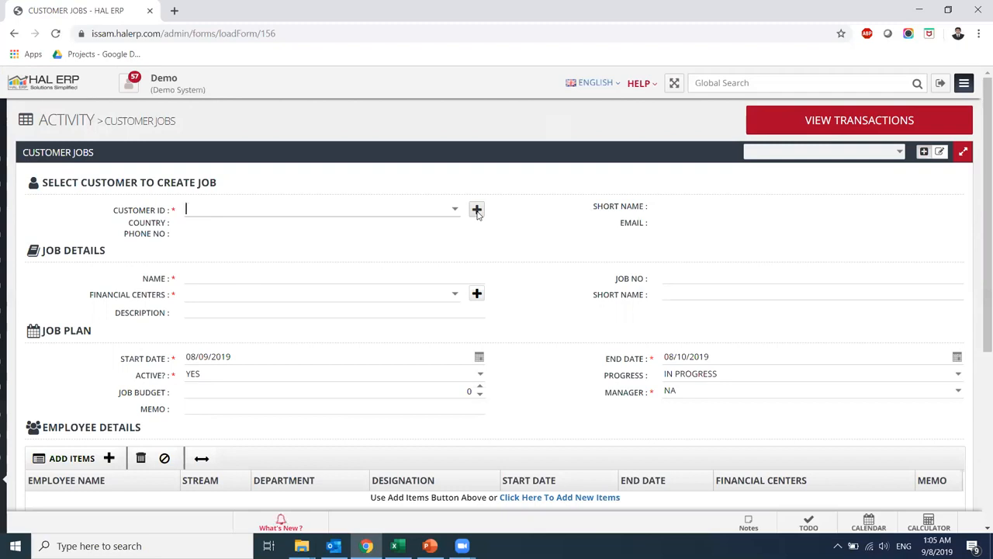
{"action": "type", "text": "hak"}
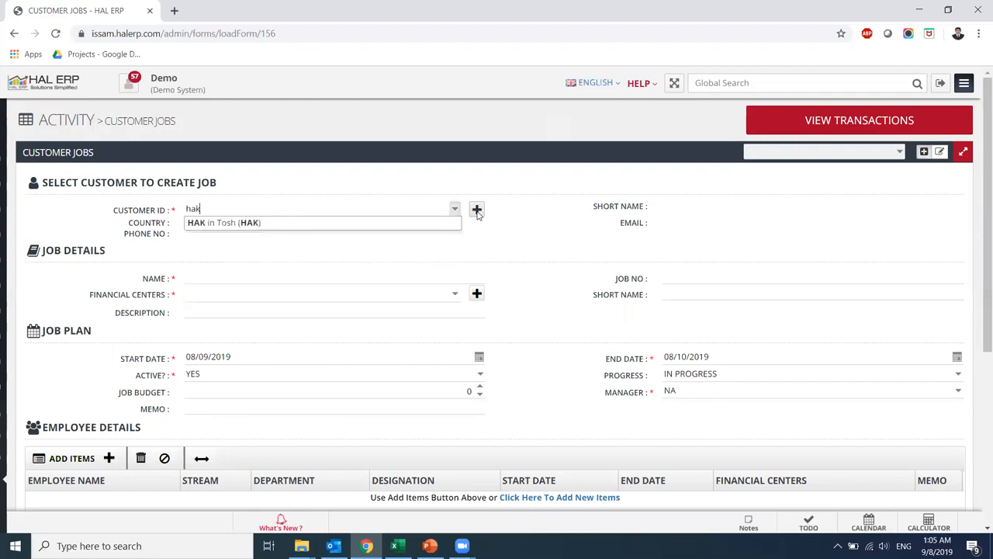
{"action": "left_click", "coordinate": [348, 224]}
Name the job "Mini Construction" and give it the job number HAK-0001.
{"action": "left_click", "coordinate": [306, 279]}
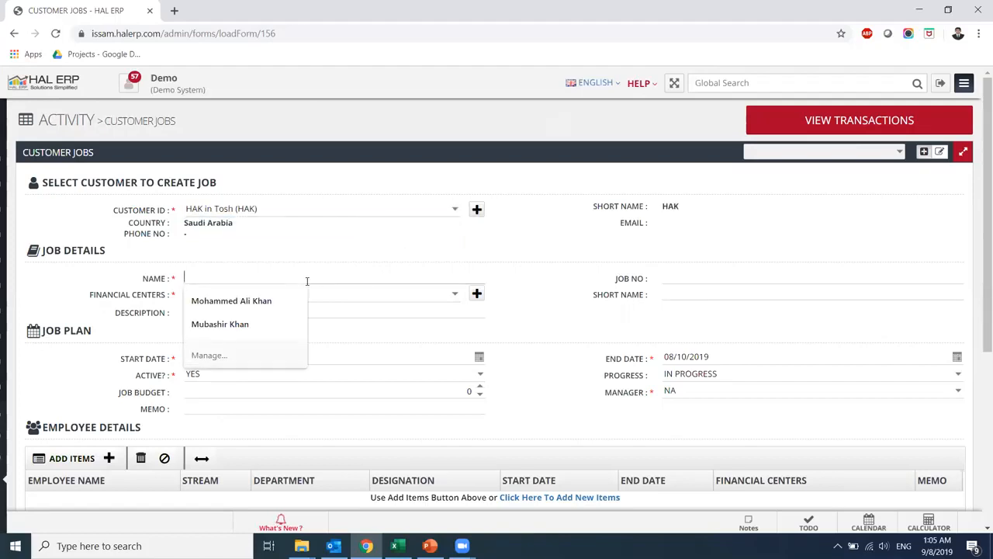
{"action": "type", "text": "Mini Construction"}
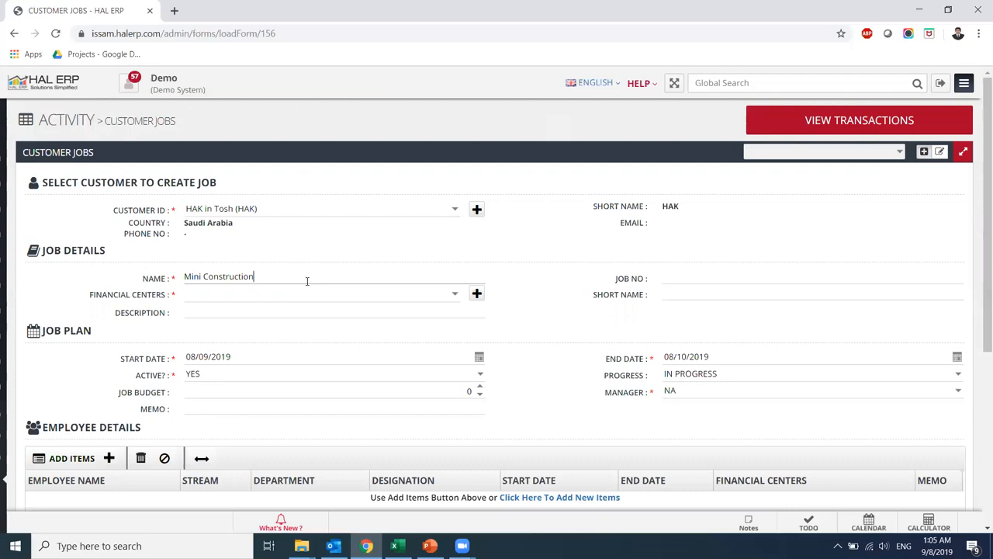
{"action": "key", "text": "Tab"}
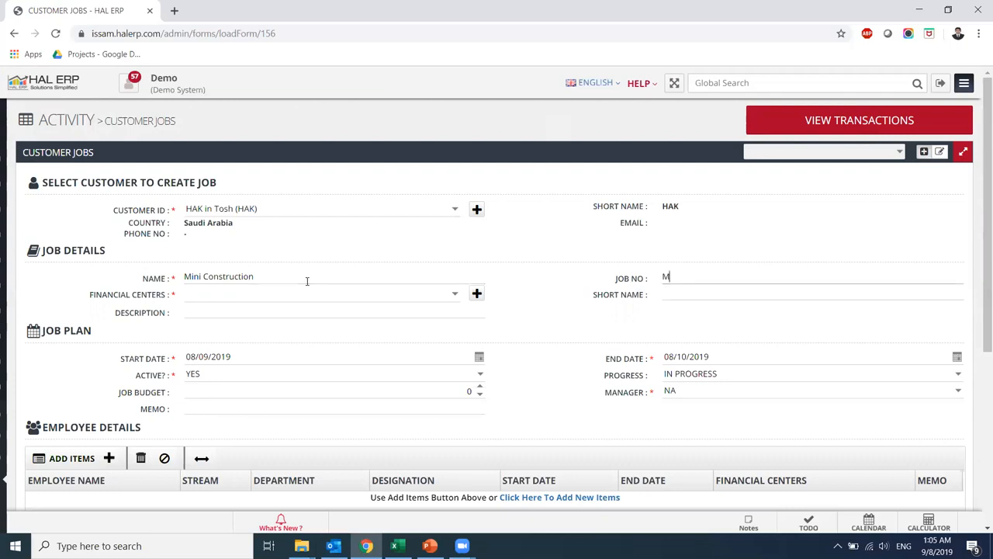
{"action": "type", "text": "Min-Hak"}
{"action": "key", "text": "ctrl+a"}
{"action": "key", "text": "BackSpace"}
{"action": "type", "text": "HAK"}
{"action": "key", "text": "Tab"}
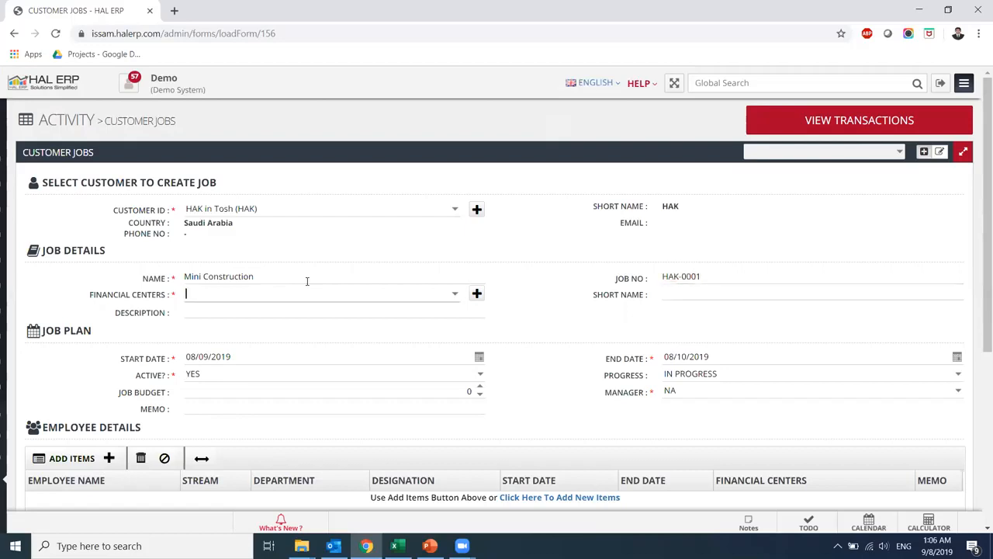
Assign the financial center NA to the Mini Construction job.
{"action": "left_click", "coordinate": [454, 294]}
{"action": "left_click_drag", "start_coordinate": [457, 322], "coordinate": [412, 421]}
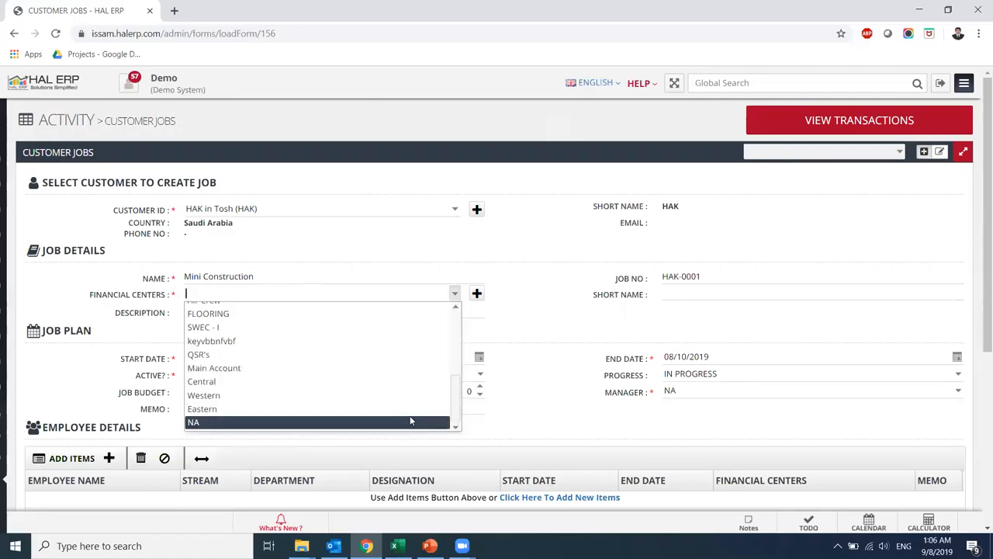
{"action": "left_click", "coordinate": [411, 422]}
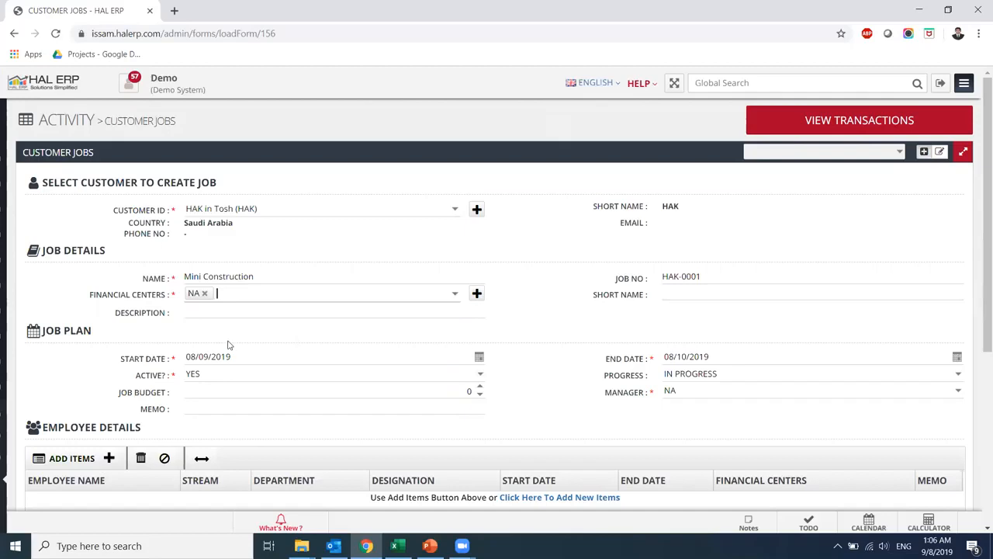
Set the job's start date to 01/08/2019 and its end date to 10/09/2019.
{"action": "left_click", "coordinate": [190, 351]}
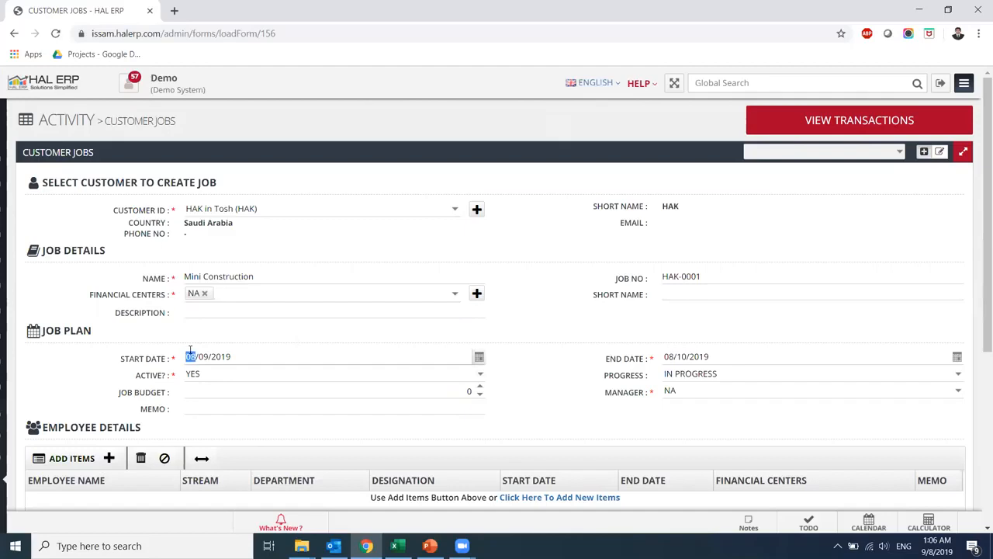
{"action": "type", "text": "01/08"}
{"action": "key", "text": "Tab"}
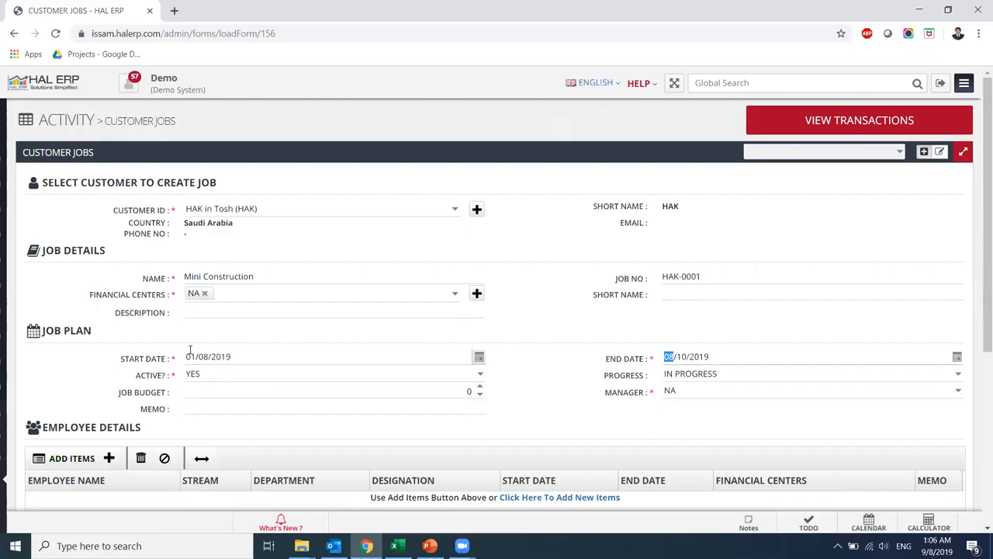
{"action": "type", "text": "01/09"}
{"action": "left_click", "coordinate": [671, 357]}
{"action": "type", "text": "10"}
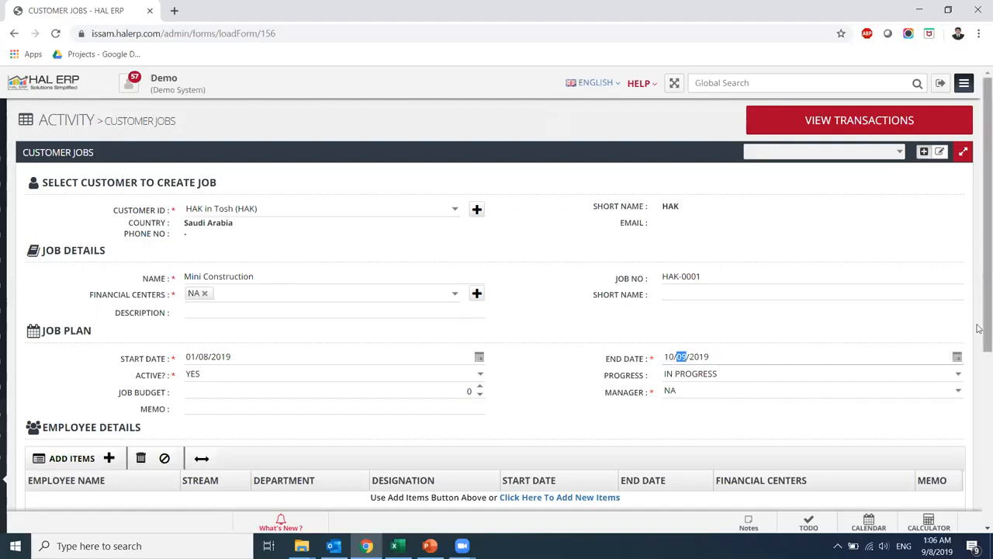
Filter the employee selection by employee number and add the matching Helpdesk Technician to the job's employee details.
{"action": "scroll", "coordinate": [978, 288], "scroll_direction": "down", "scroll_amount": 2}
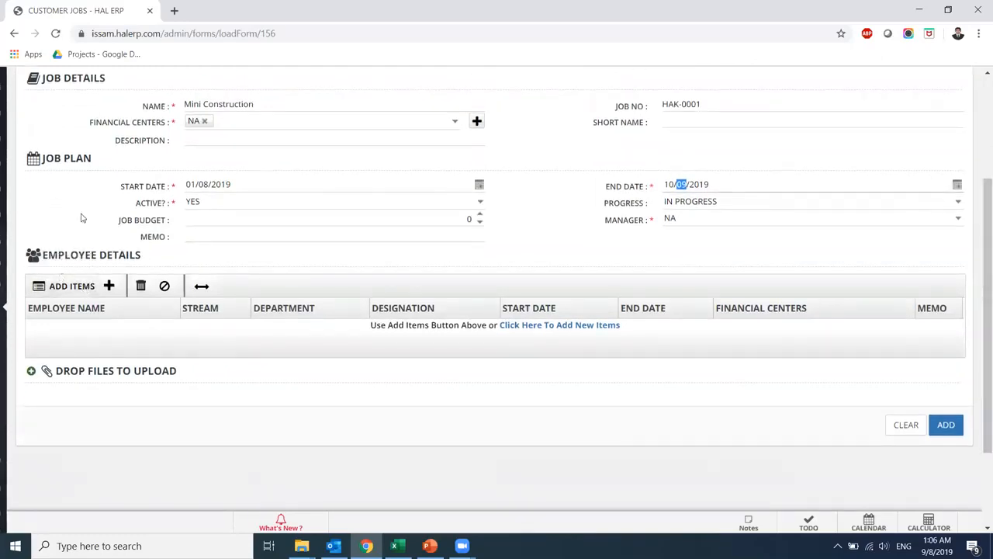
{"action": "left_click", "coordinate": [59, 292]}
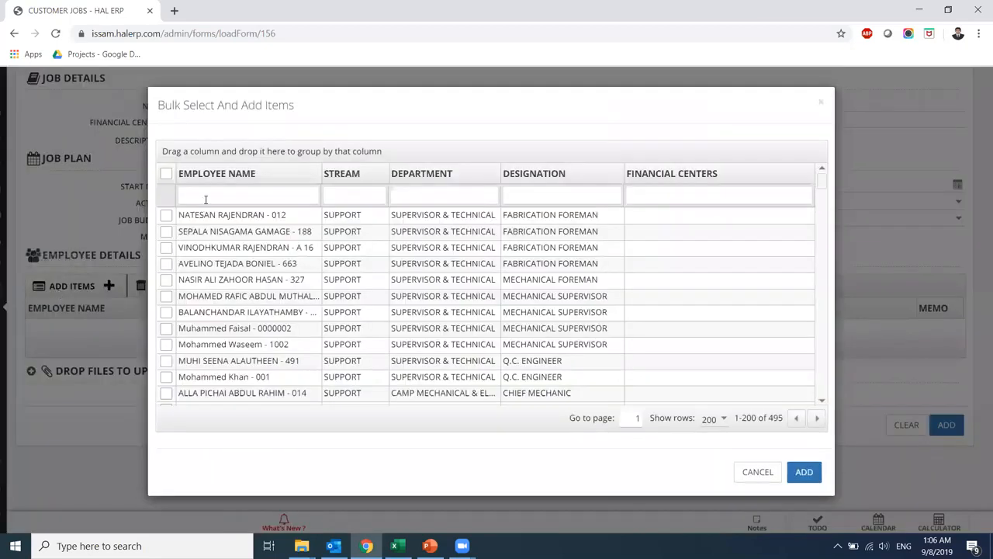
{"action": "left_click", "coordinate": [205, 199]}
{"action": "type", "text": "4040"}
{"action": "key", "text": "Return"}
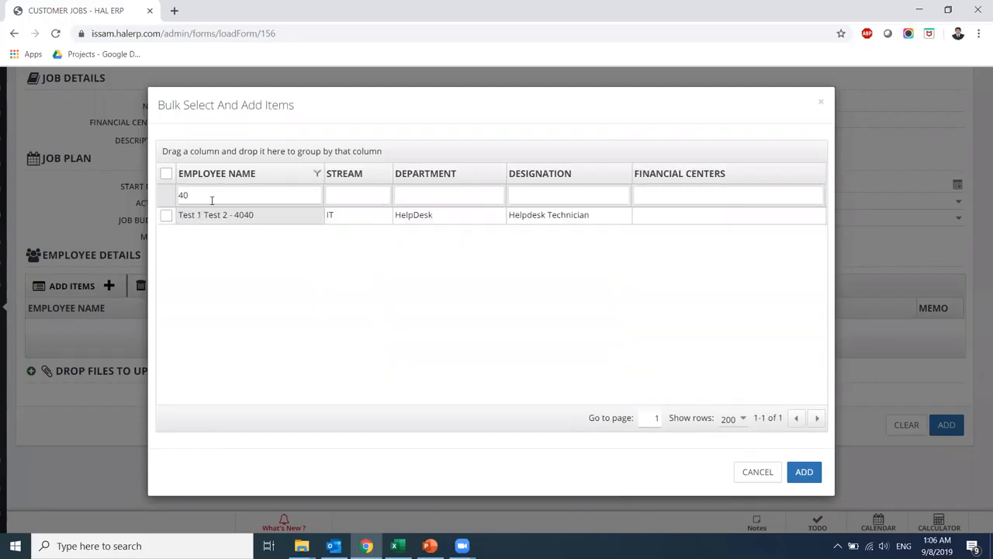
{"action": "key", "text": "Return"}
{"action": "left_click", "coordinate": [166, 216]}
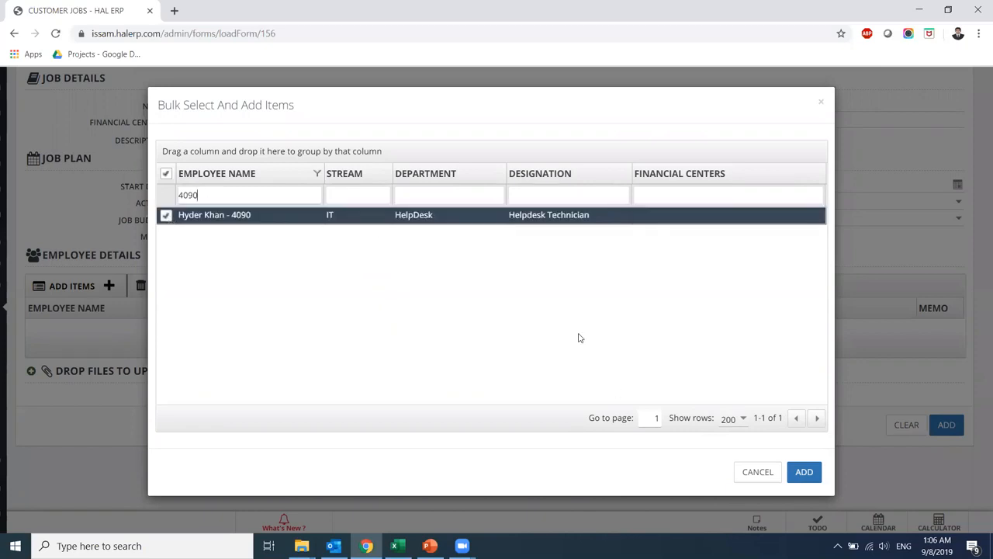
{"action": "left_click", "coordinate": [805, 472]}
{"action": "left_click", "coordinate": [755, 472]}
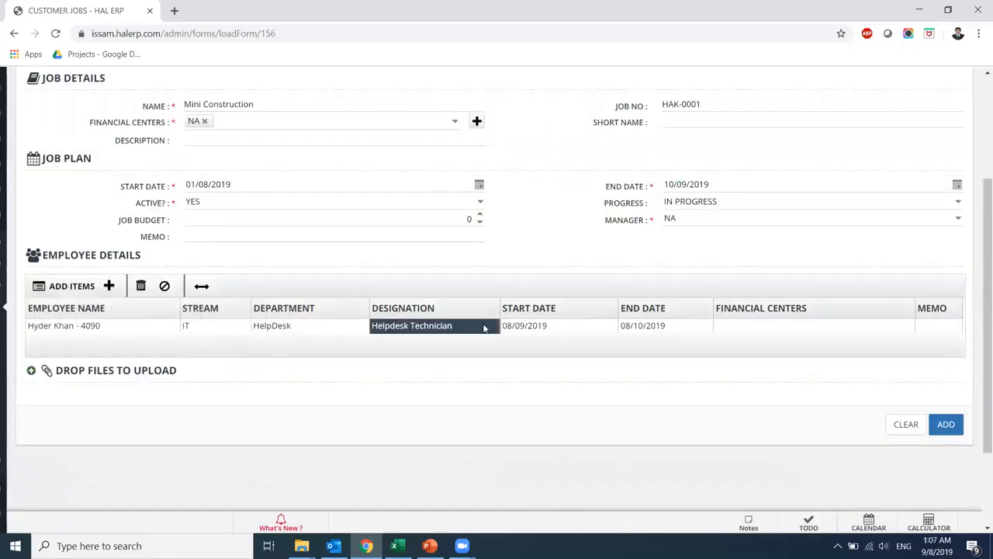
Save the Mini Construction job and open the report of all generated payrolls.
{"action": "left_click_drag", "start_coordinate": [978, 259], "coordinate": [979, 306]}
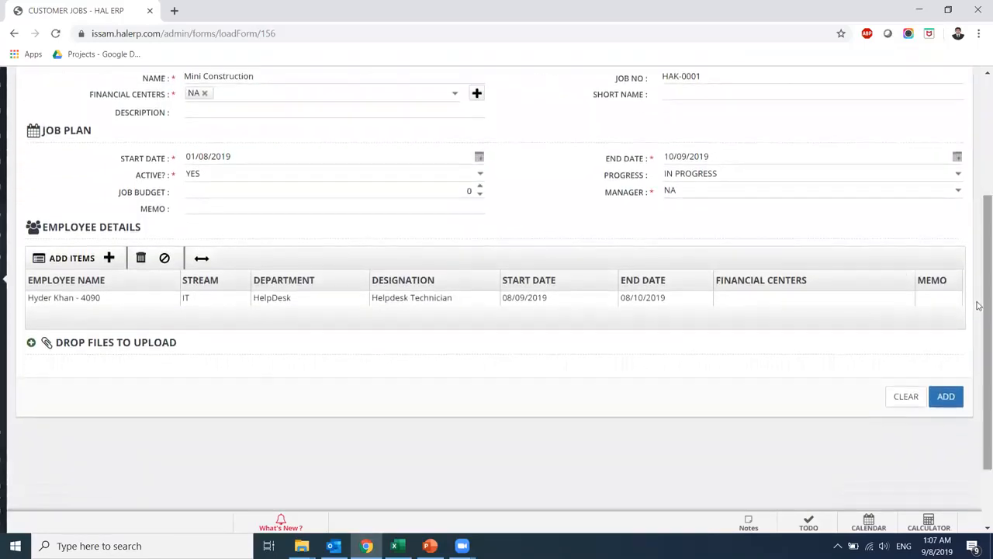
{"action": "left_click", "coordinate": [945, 398]}
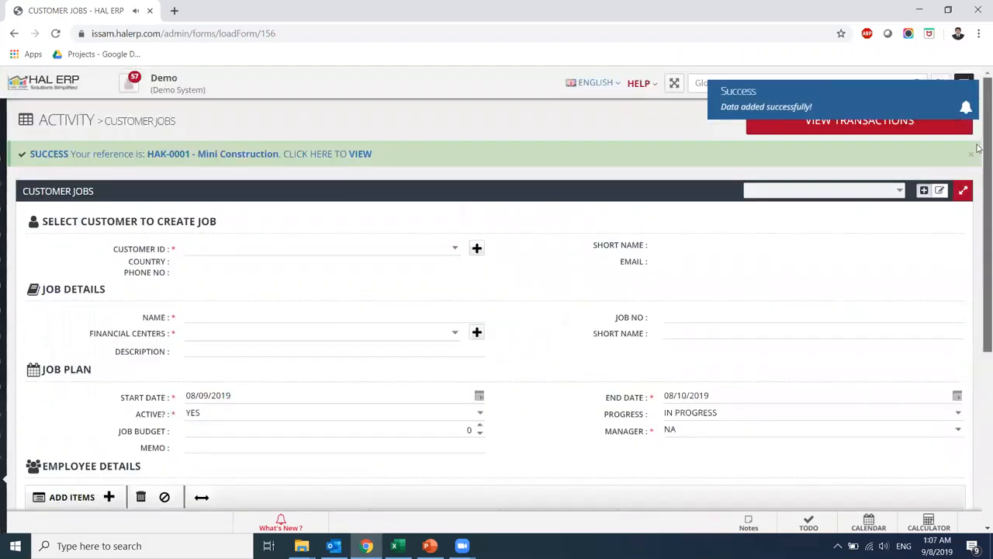
{"action": "mouse_move", "coordinate": [4, 281]}
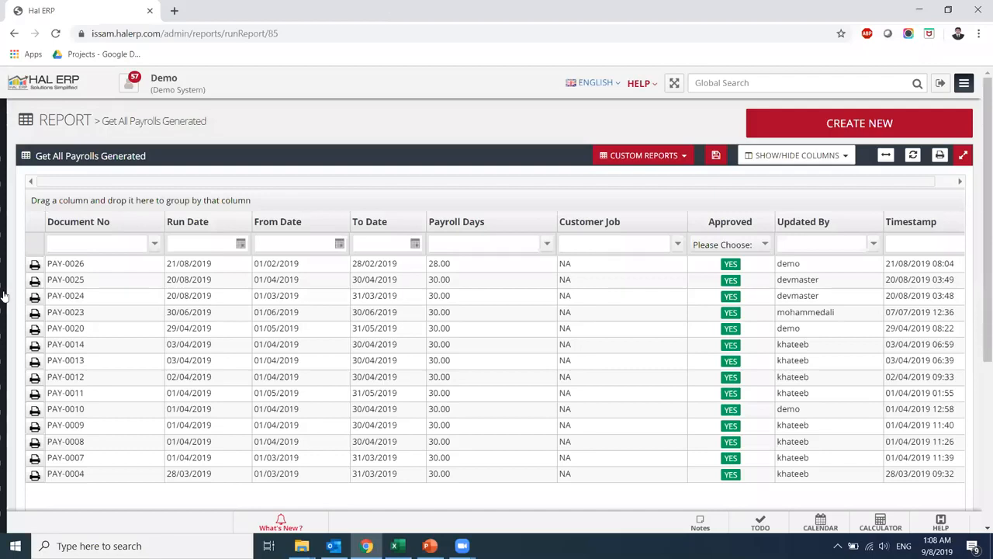
Open the Generate Payroll records under Human Resource and start a new payroll.
{"action": "mouse_move", "coordinate": [4, 295]}
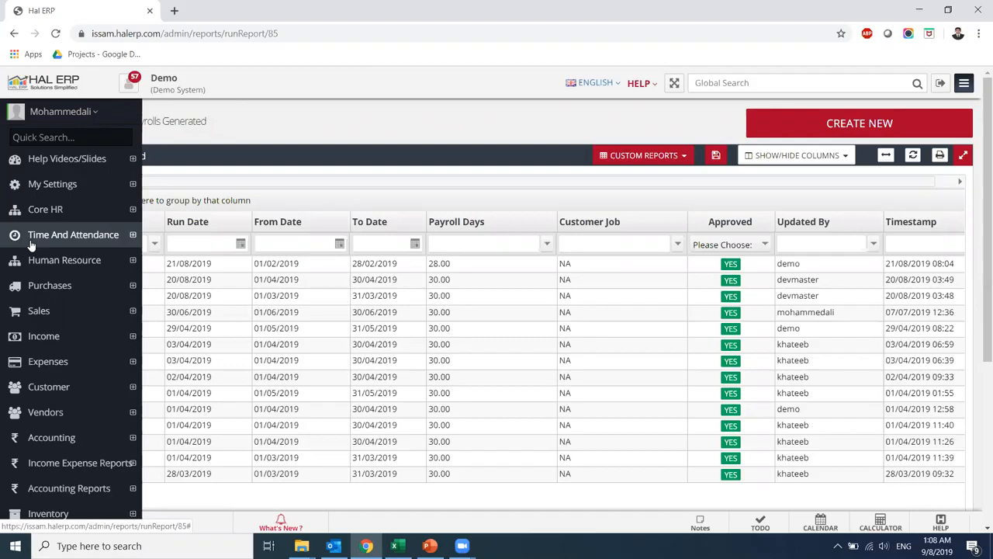
{"action": "left_click", "coordinate": [31, 260]}
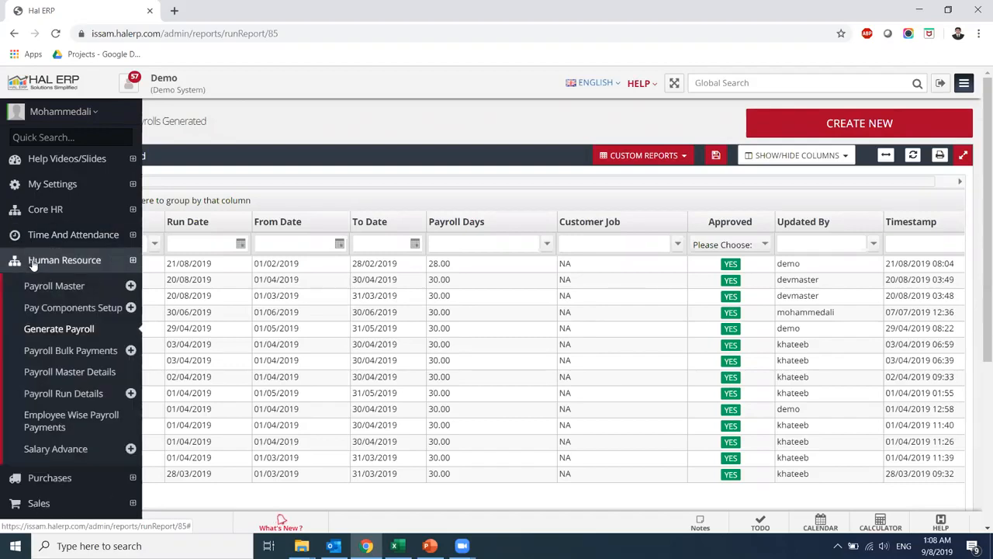
{"action": "left_click", "coordinate": [60, 330]}
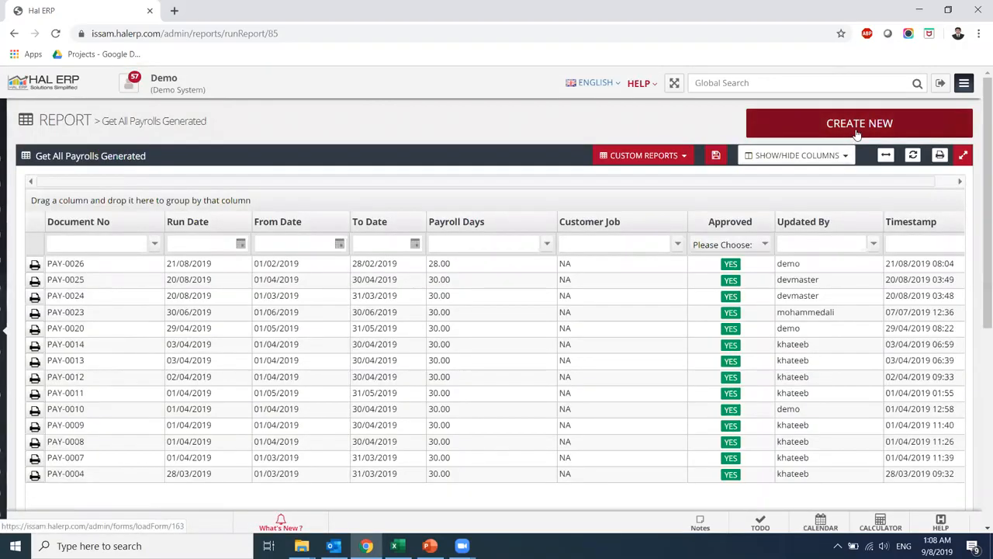
{"action": "left_click", "coordinate": [856, 134]}
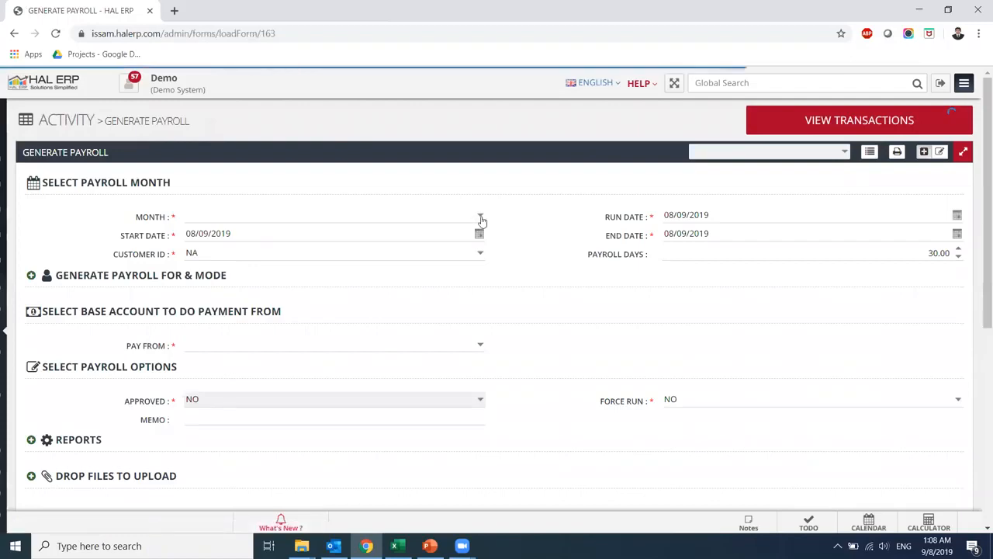
Set the payroll month to August 2019 and the run date to 31/08/2019.
{"action": "left_click", "coordinate": [480, 216]}
{"action": "left_click", "coordinate": [361, 296]}
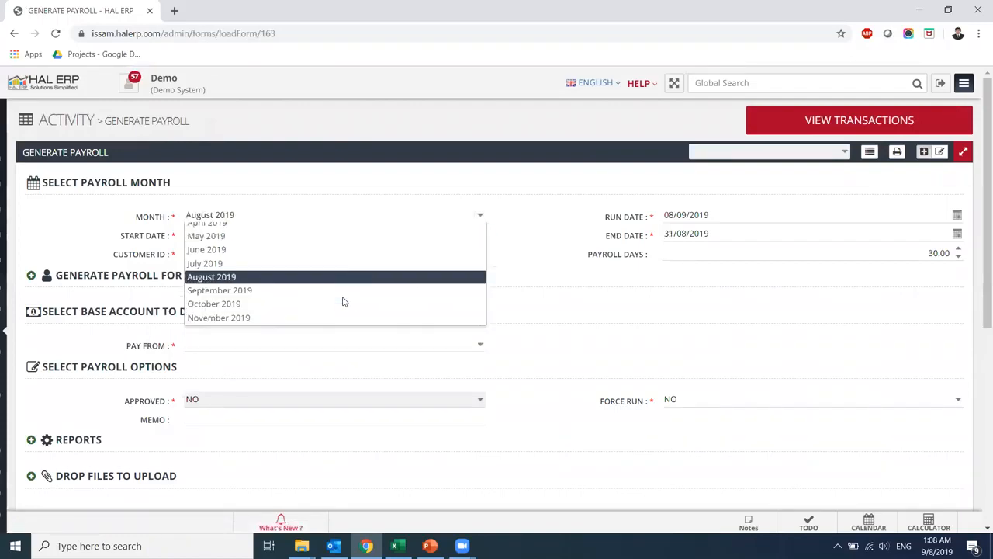
{"action": "left_click", "coordinate": [668, 217]}
{"action": "type", "text": "01"}
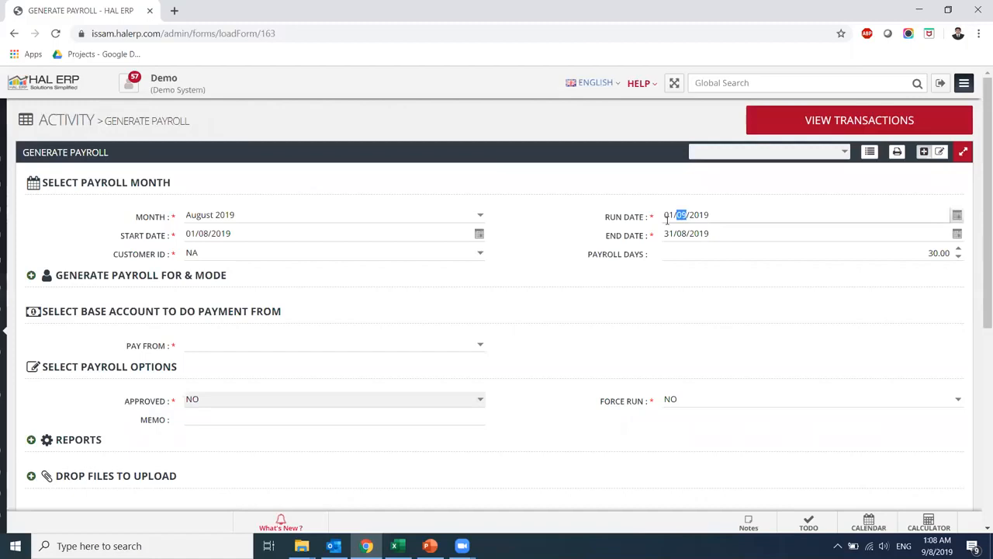
{"action": "left_click", "coordinate": [667, 217]}
{"action": "type", "text": "3108"}
Set the payroll's customer to HAK in Tosh (HAK).
{"action": "left_click", "coordinate": [442, 252]}
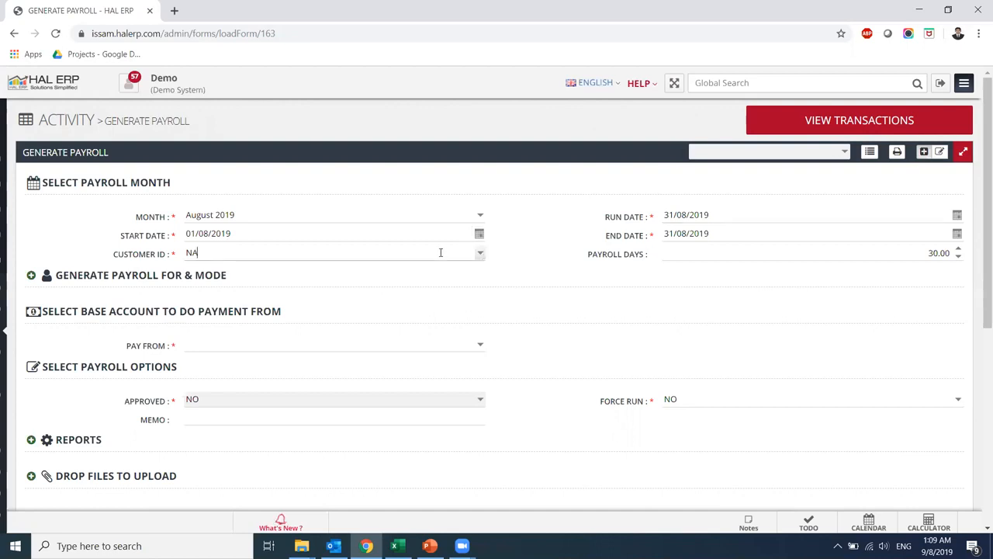
{"action": "type", "text": "HAK"}
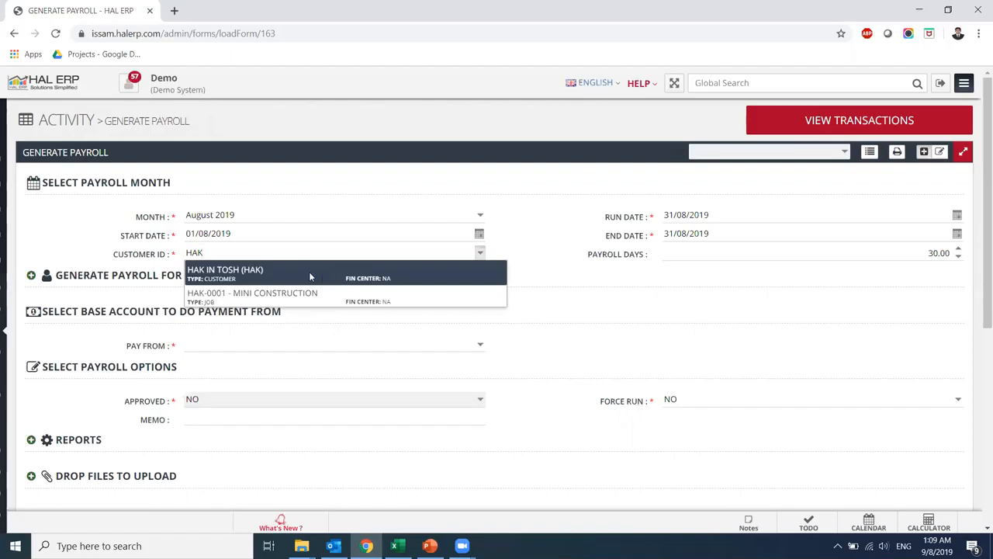
{"action": "left_click", "coordinate": [262, 272]}
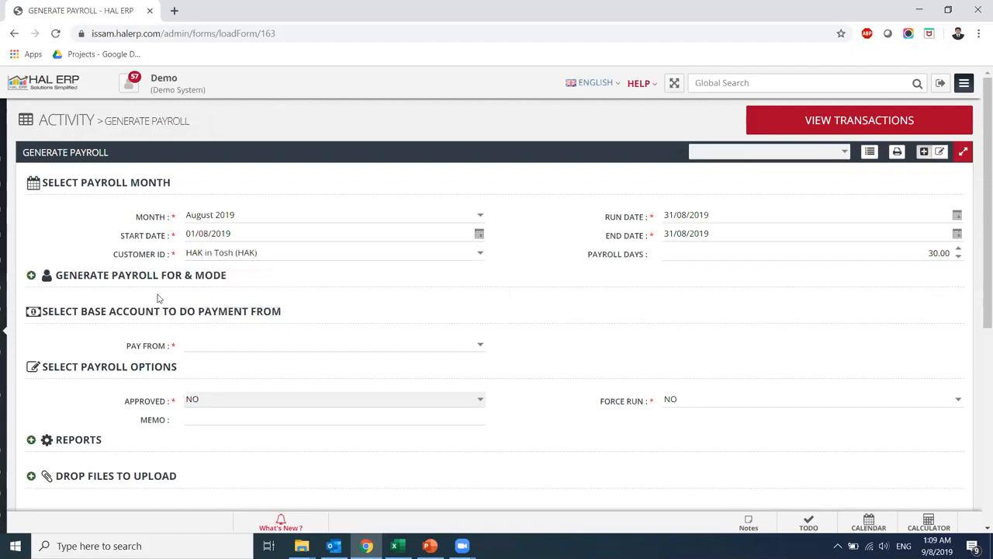
Expand the Generate Payroll For & Mode section and try selecting the ALL entry in the bulk employee selection.
{"action": "left_click", "coordinate": [31, 277]}
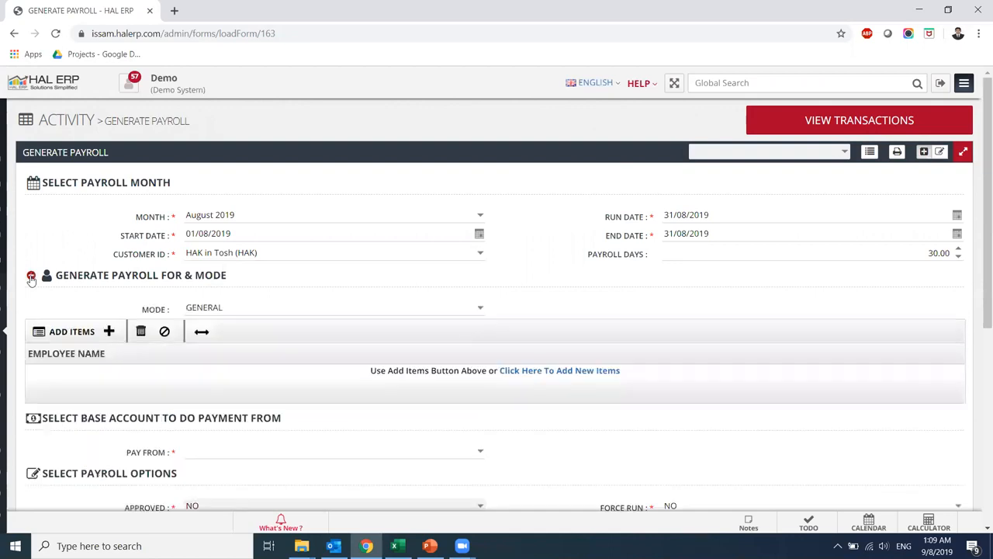
{"action": "left_click", "coordinate": [68, 333]}
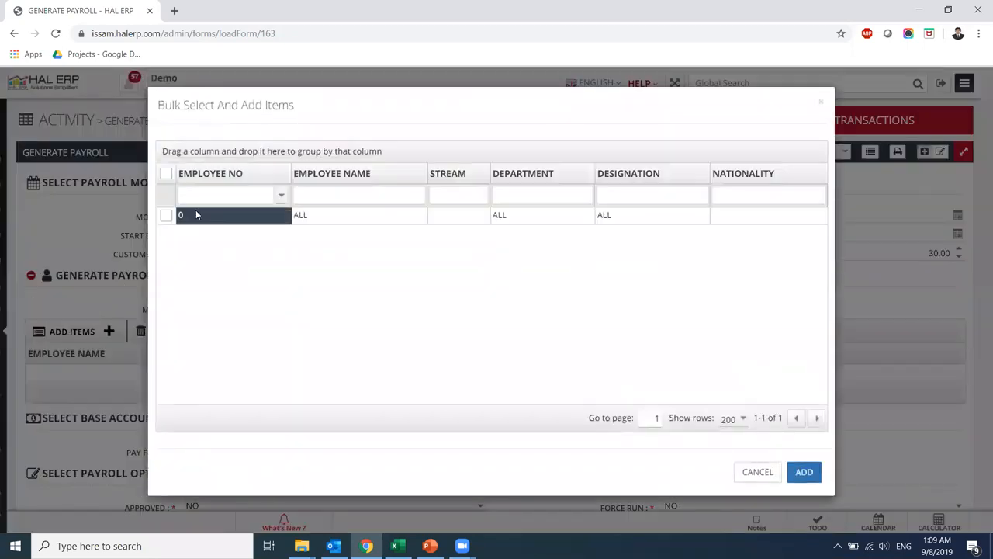
{"action": "left_click", "coordinate": [209, 194]}
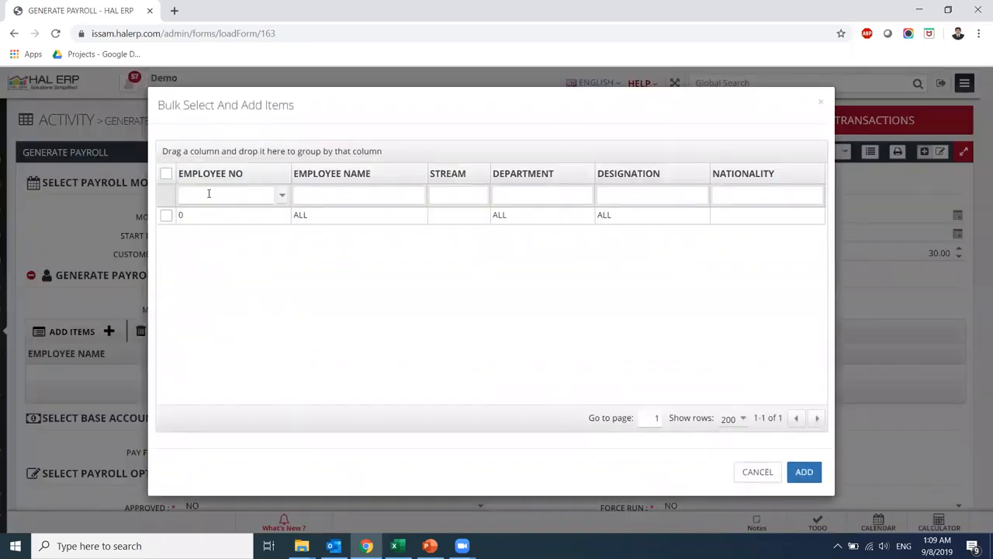
{"action": "left_click", "coordinate": [167, 215]}
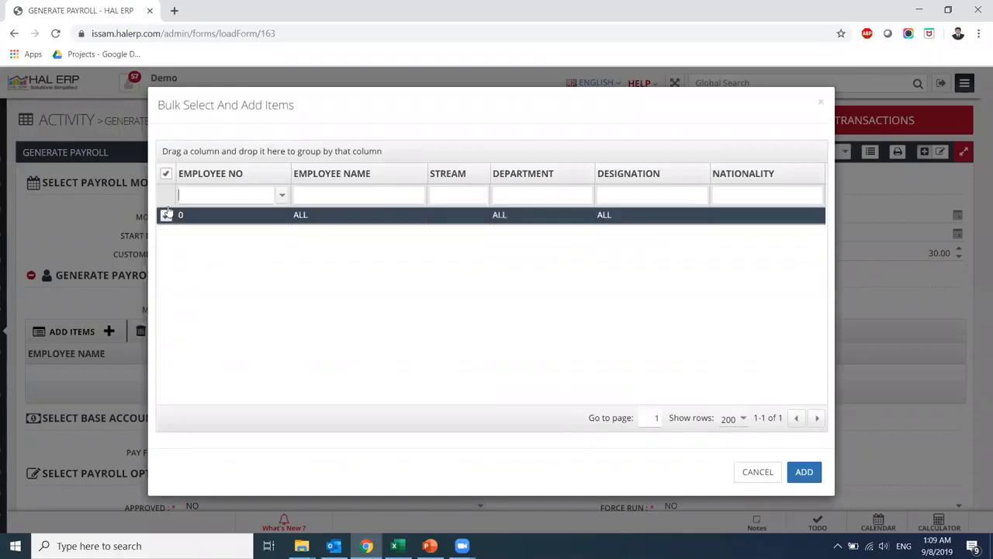
{"action": "left_click", "coordinate": [166, 174]}
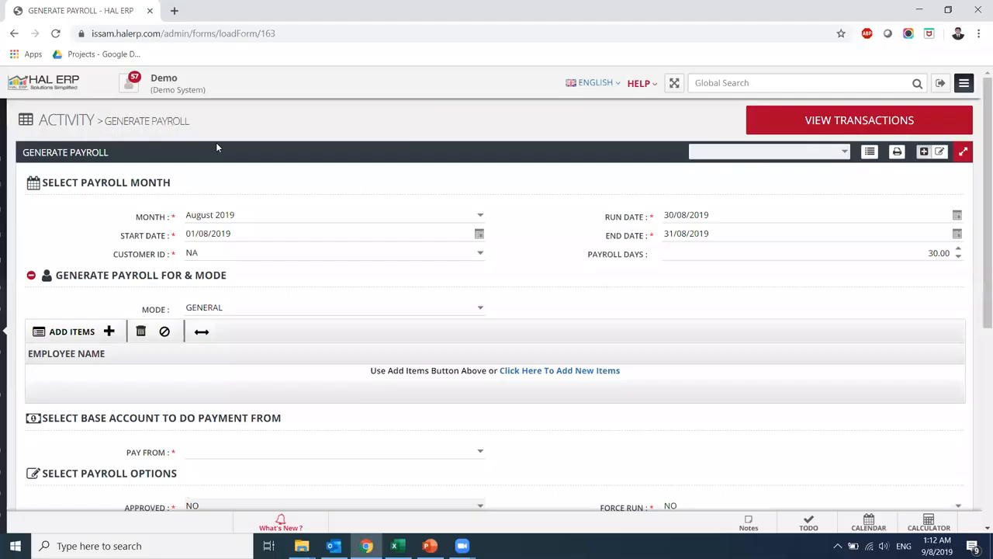
Filter the employee selection by employee number and add the matching HelpDesk employee to the payroll.
{"action": "left_click", "coordinate": [66, 331]}
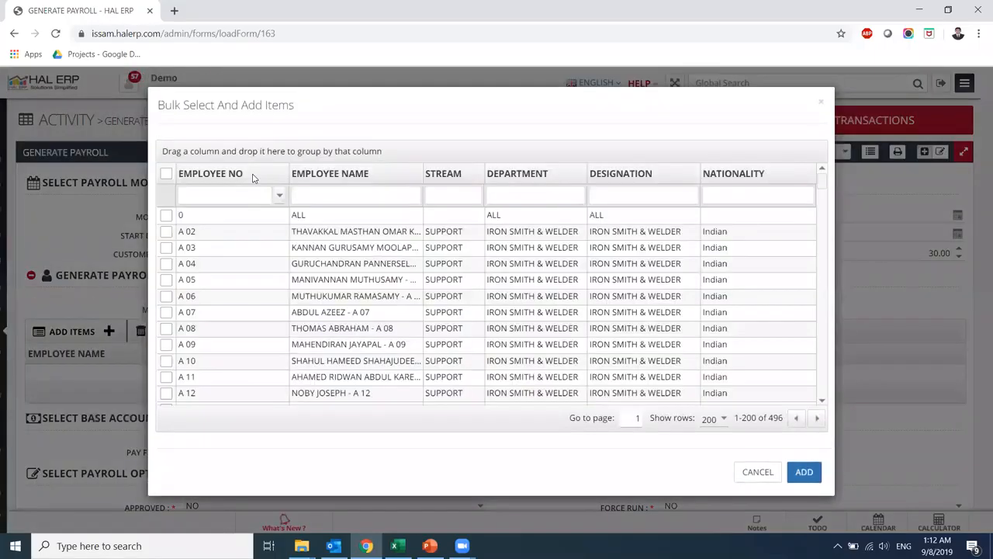
{"action": "left_click", "coordinate": [236, 193]}
{"action": "type", "text": "40"}
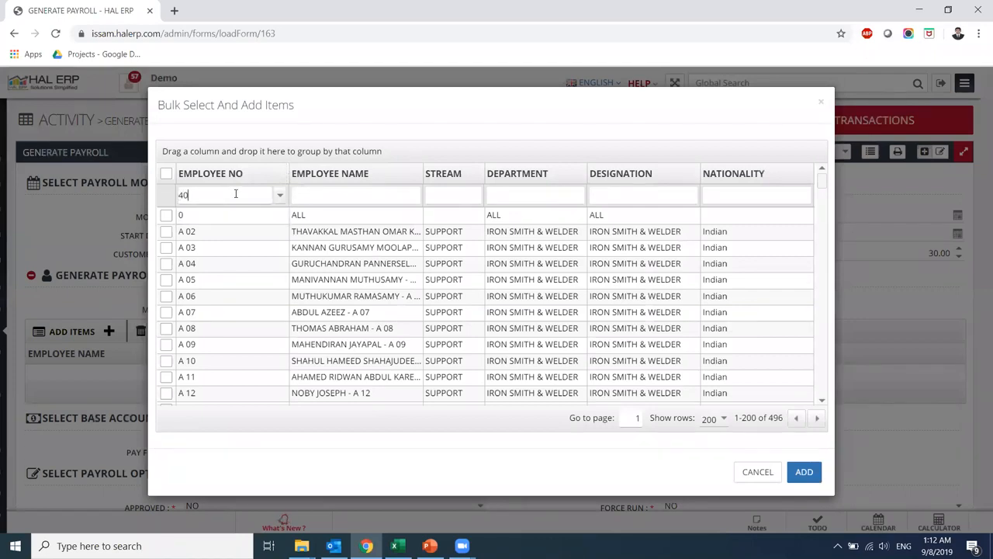
{"action": "type", "text": "90"}
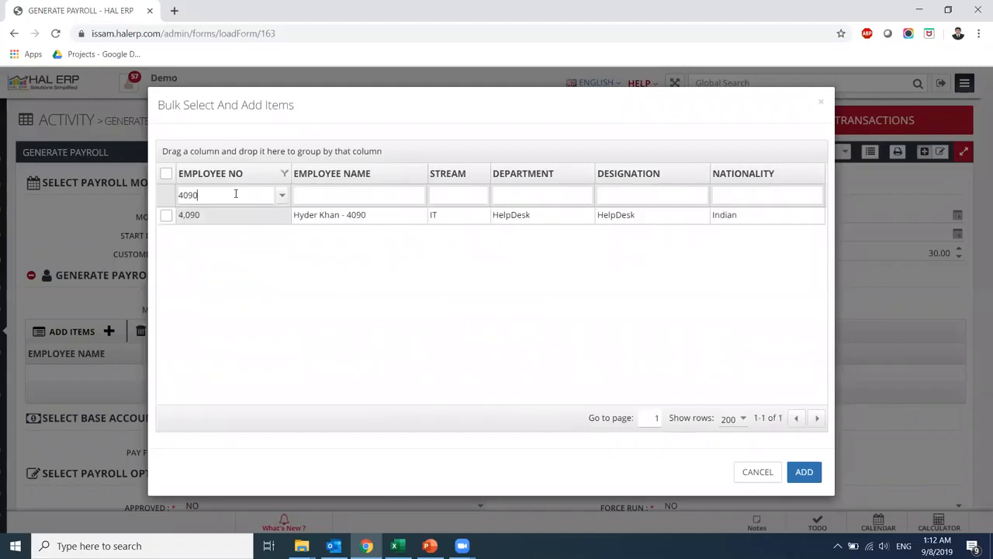
{"action": "left_click", "coordinate": [168, 217]}
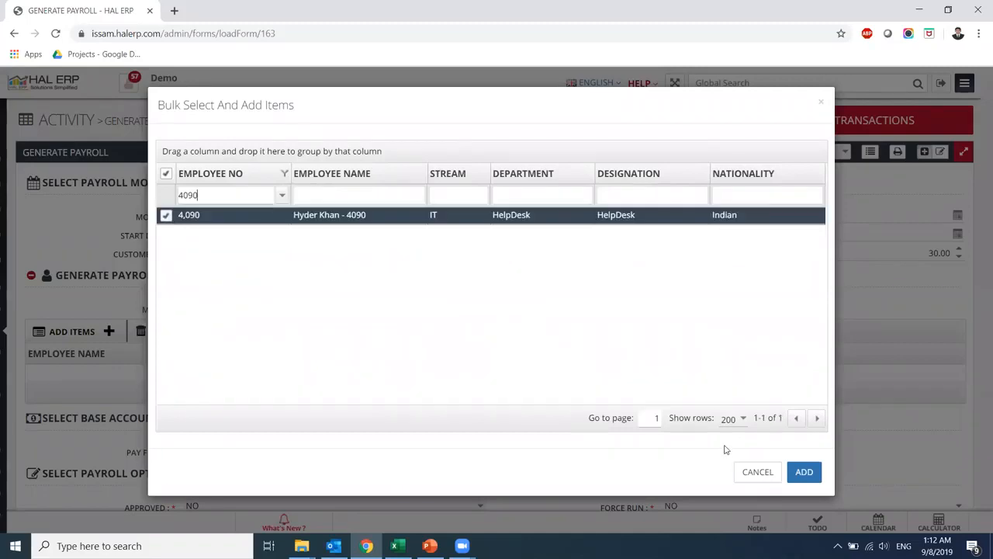
{"action": "left_click", "coordinate": [803, 471]}
{"action": "left_click", "coordinate": [762, 472]}
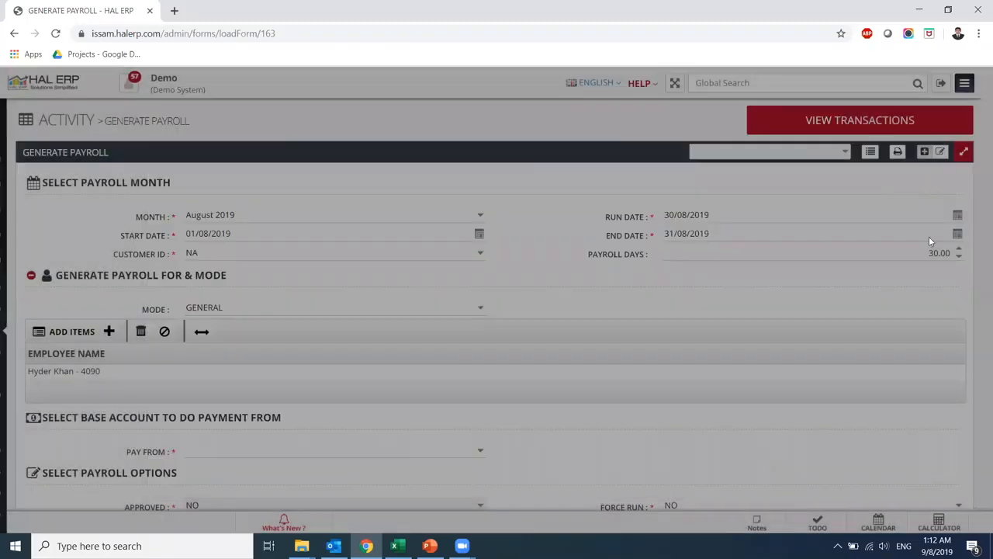
Choose 1114 - Sharjah Islamic Bank as the account to pay from and add the payroll.
{"action": "scroll", "coordinate": [978, 221], "scroll_direction": "down", "scroll_amount": 2}
{"action": "left_click_drag", "start_coordinate": [978, 227], "coordinate": [979, 291]}
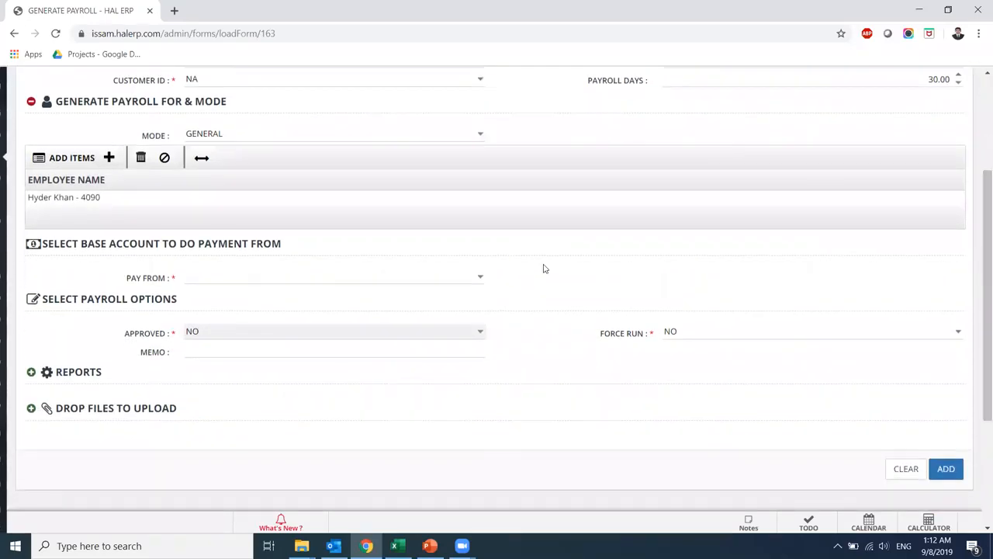
{"action": "left_click", "coordinate": [482, 277]}
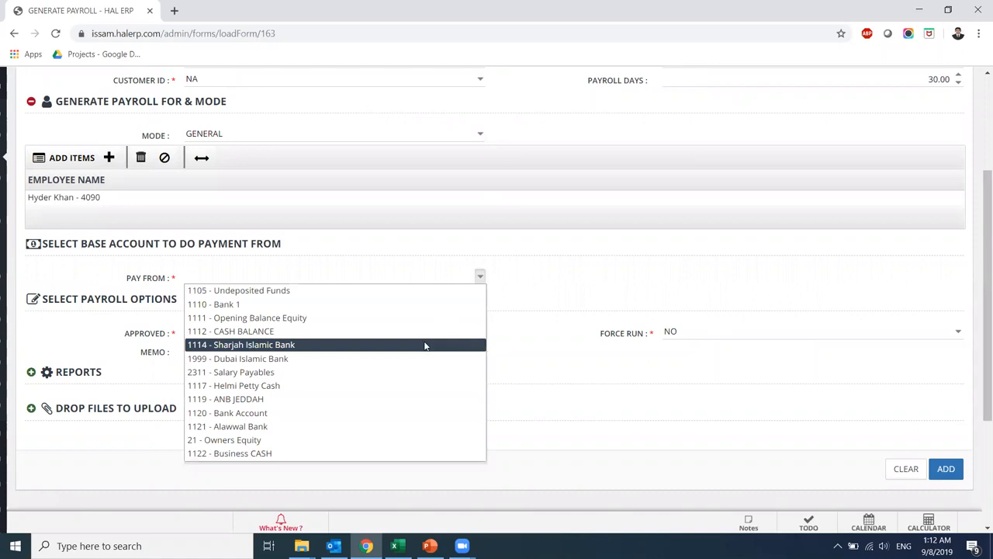
{"action": "left_click", "coordinate": [425, 346]}
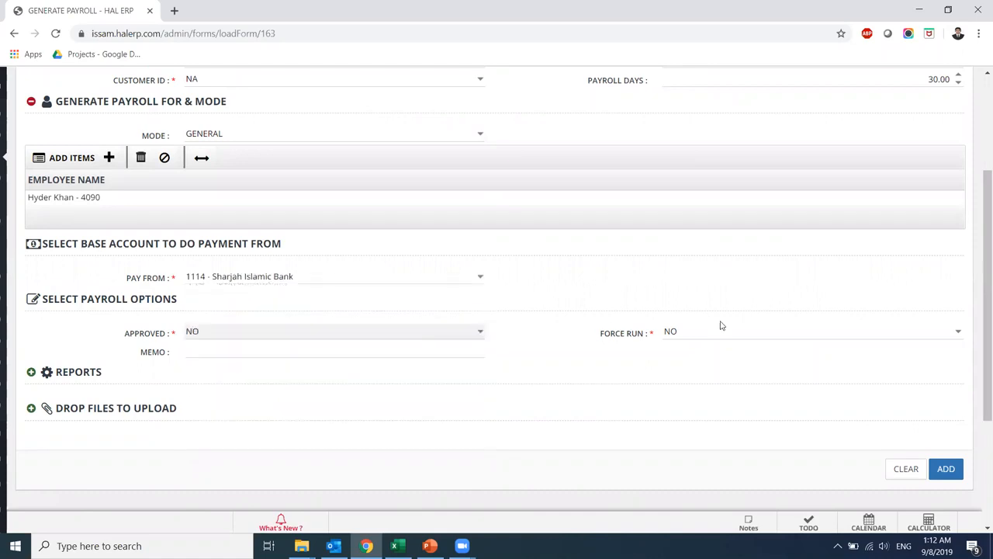
{"action": "left_click", "coordinate": [946, 469]}
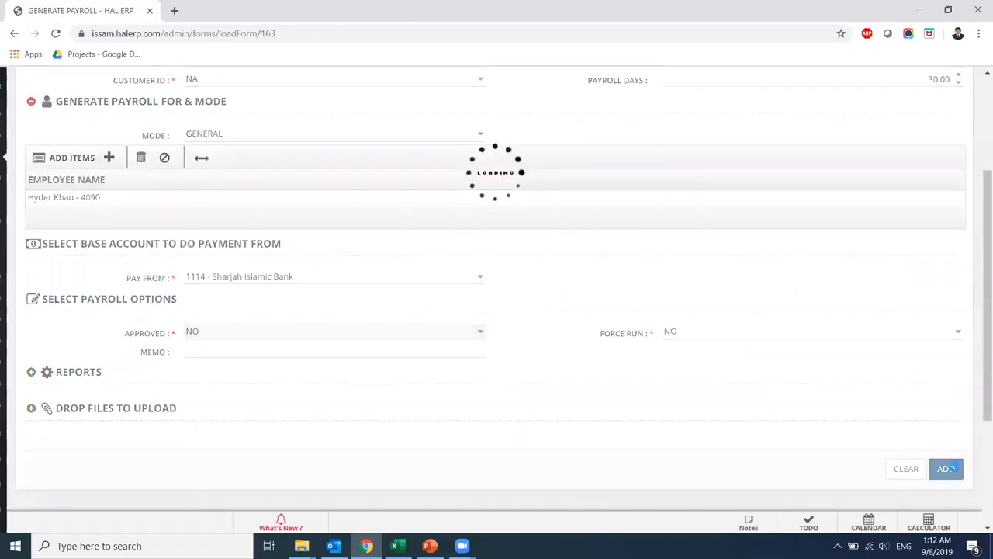
Open the newly added payroll record, set Approved to YES and save it.
{"action": "scroll", "coordinate": [977, 209], "scroll_direction": "up", "scroll_amount": 3}
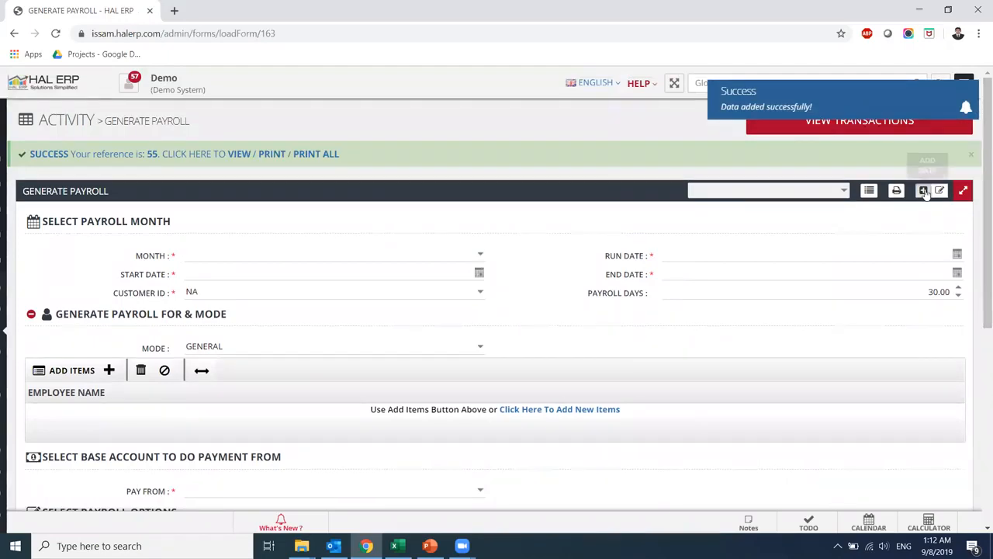
{"action": "left_click", "coordinate": [233, 154]}
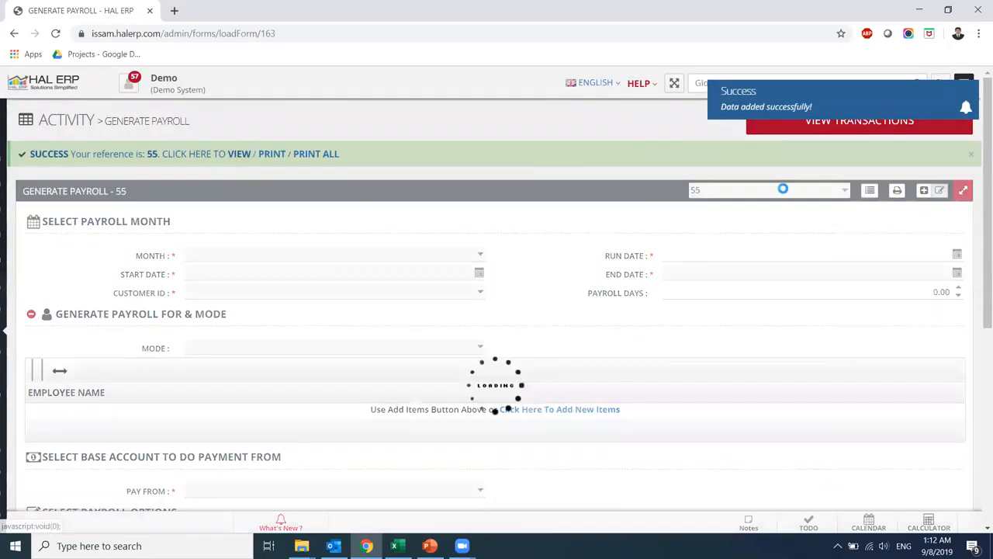
{"action": "scroll", "coordinate": [978, 270], "scroll_direction": "down", "scroll_amount": 1}
{"action": "scroll", "coordinate": [978, 270], "scroll_direction": "down", "scroll_amount": 2}
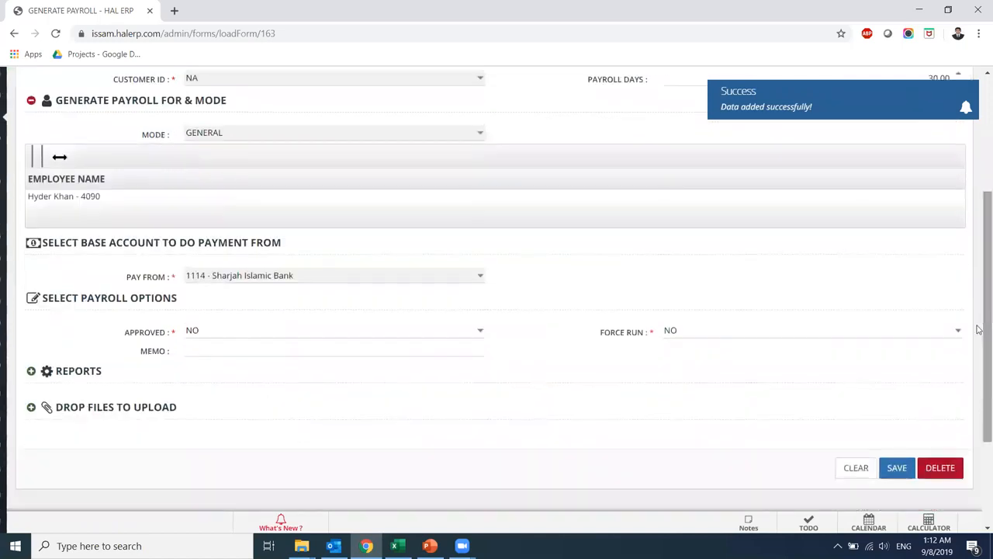
{"action": "left_click", "coordinate": [481, 334]}
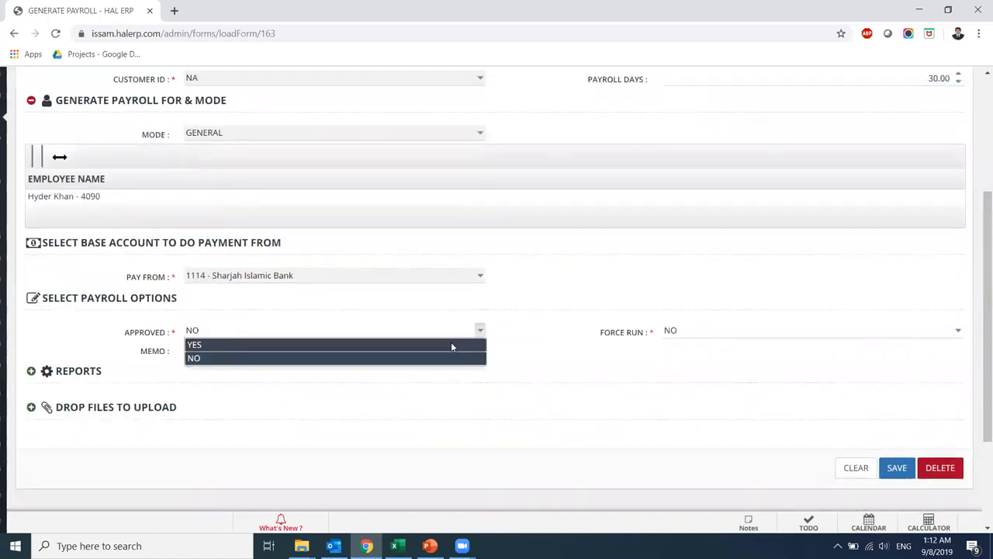
{"action": "left_click", "coordinate": [453, 344]}
{"action": "left_click", "coordinate": [894, 468]}
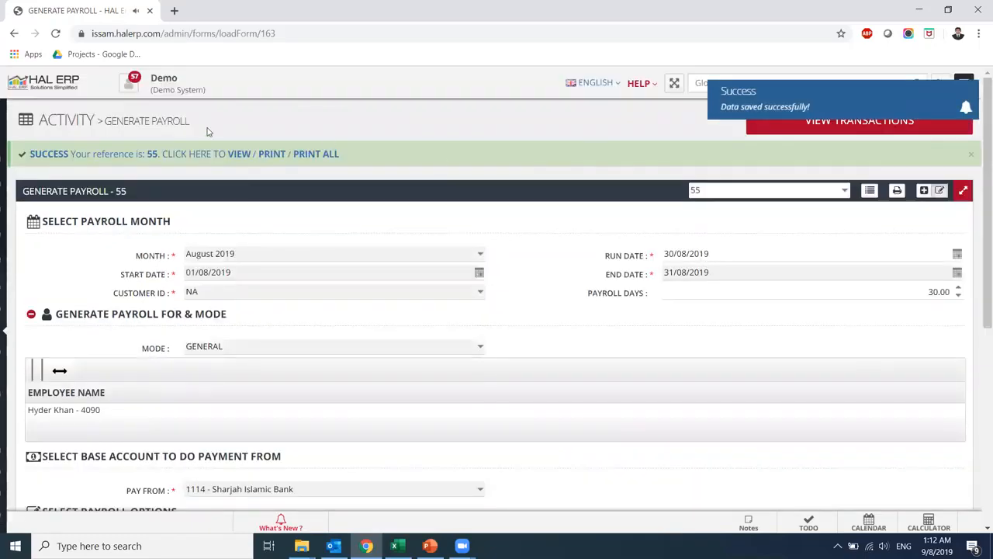
Create a new purchase issue under Purchases and set its purchase request to NA.
{"action": "mouse_move", "coordinate": [4, 289]}
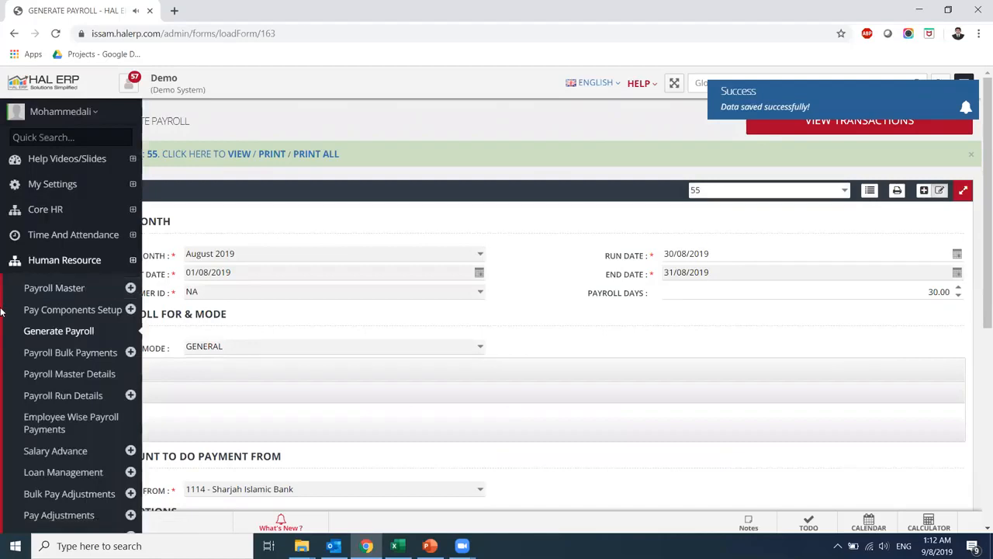
{"action": "left_click", "coordinate": [31, 259]}
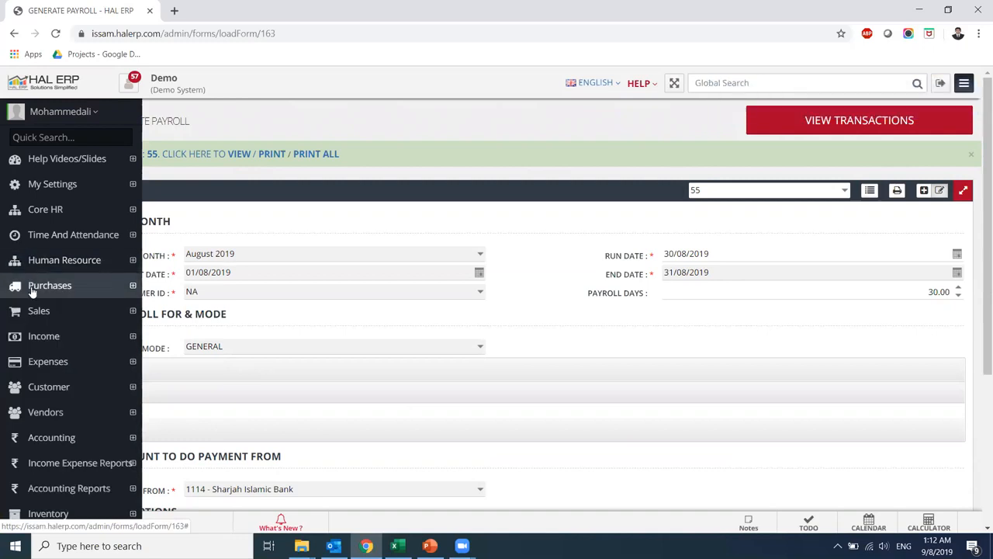
{"action": "left_click", "coordinate": [32, 289]}
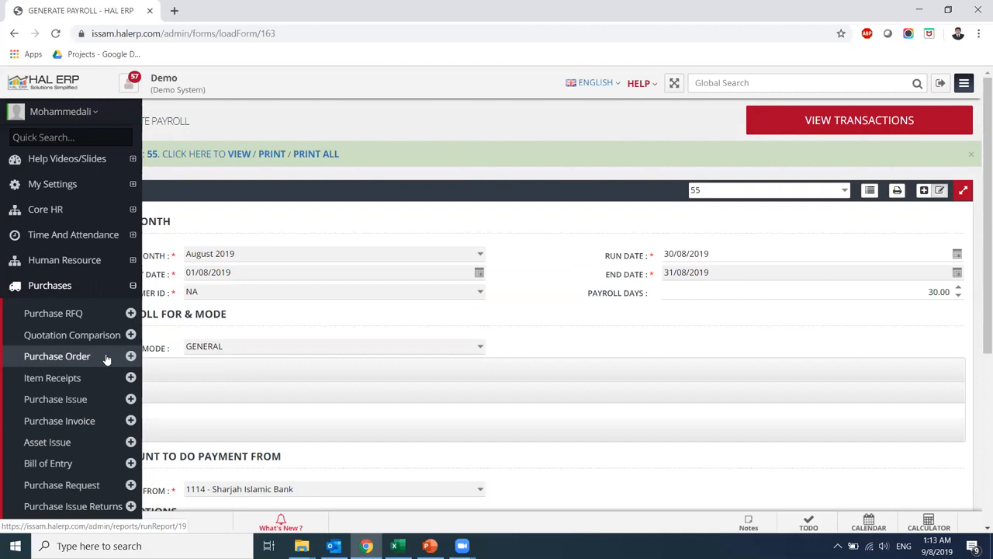
{"action": "left_click", "coordinate": [51, 402]}
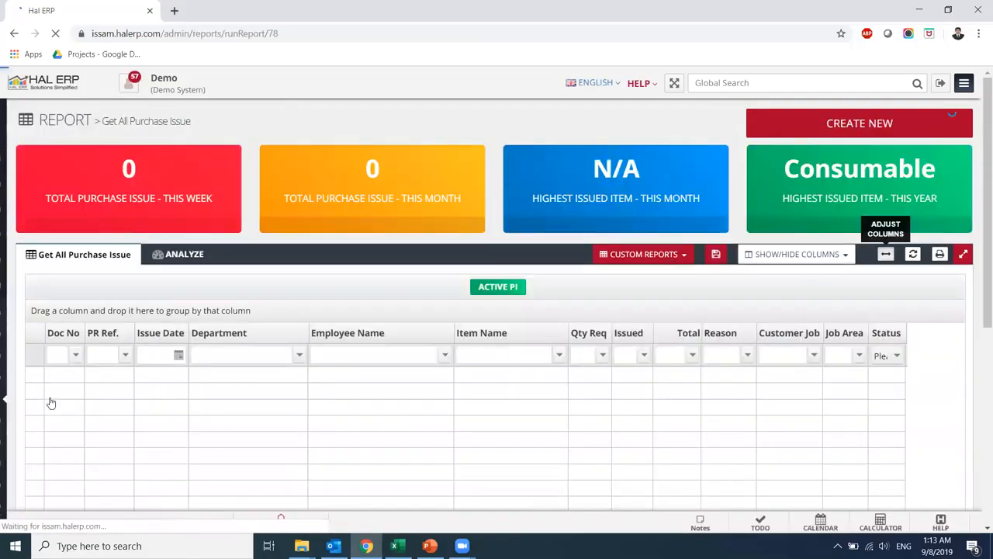
{"action": "left_click", "coordinate": [822, 132]}
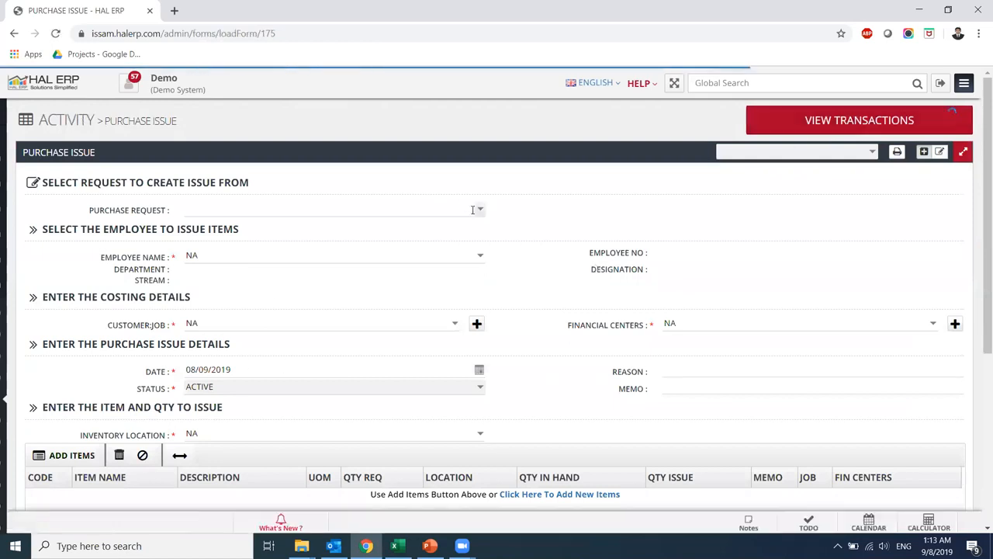
{"action": "left_click", "coordinate": [481, 213]}
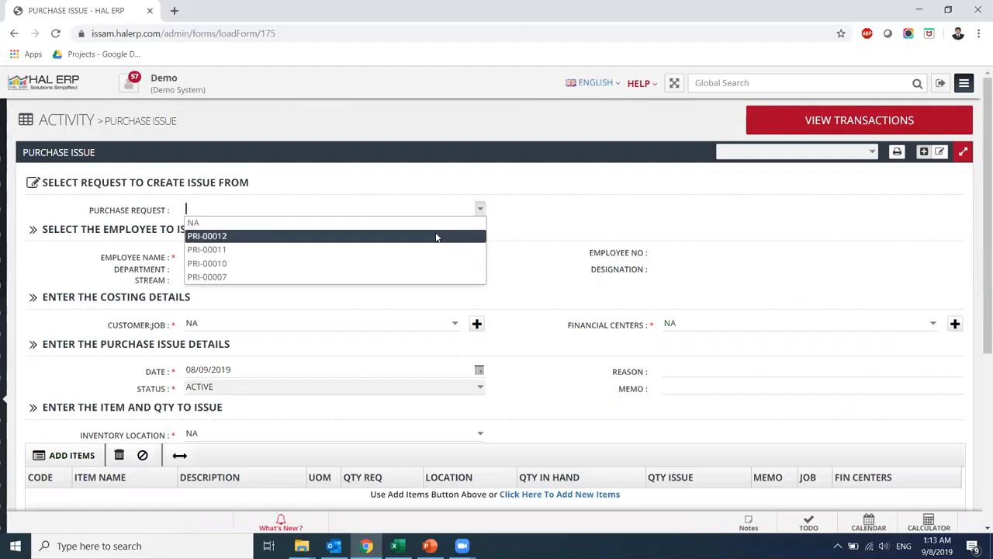
{"action": "left_click", "coordinate": [415, 223]}
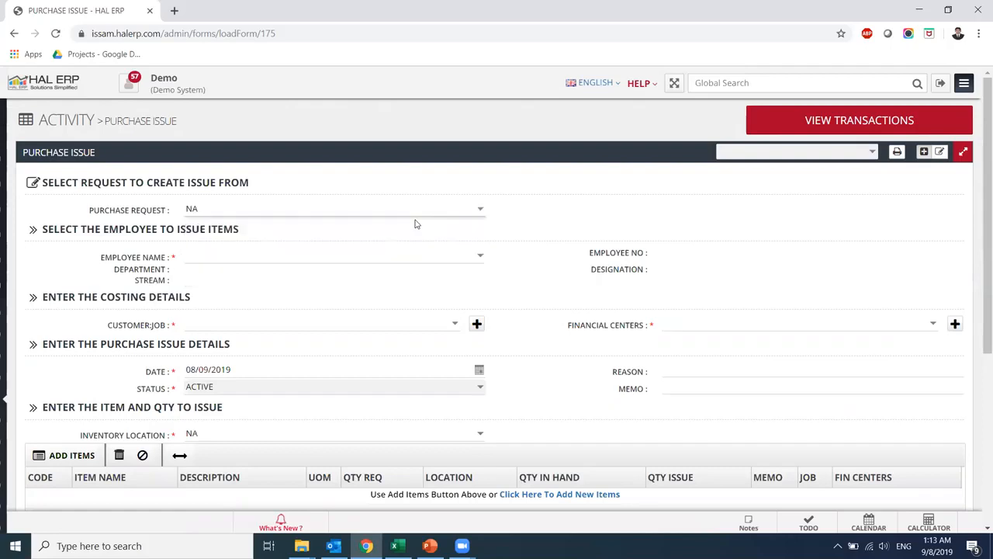
Choose the employee designated Investor for the purchase issue and set its customer job to HAK-0001 - Mini Construction.
{"action": "left_click", "coordinate": [478, 257]}
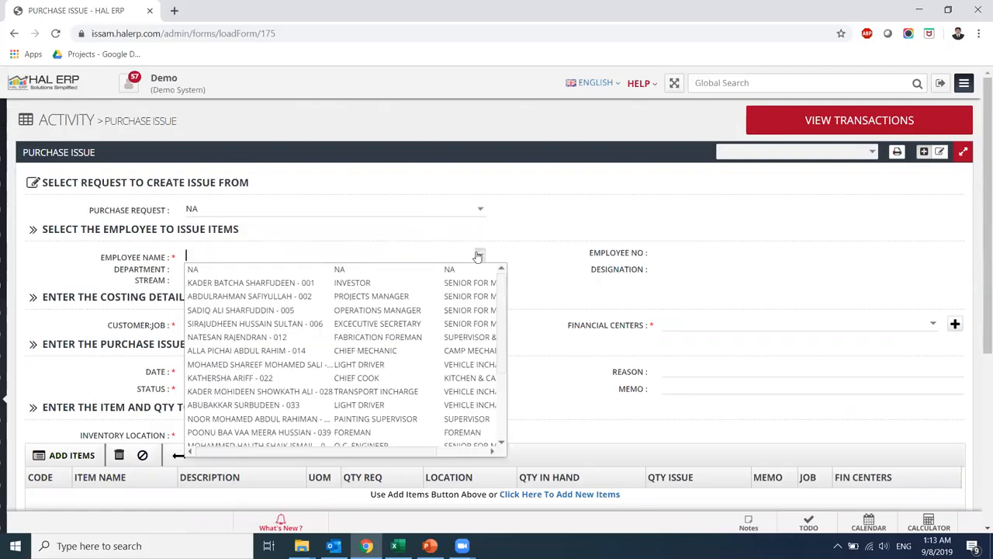
{"action": "left_click", "coordinate": [374, 284]}
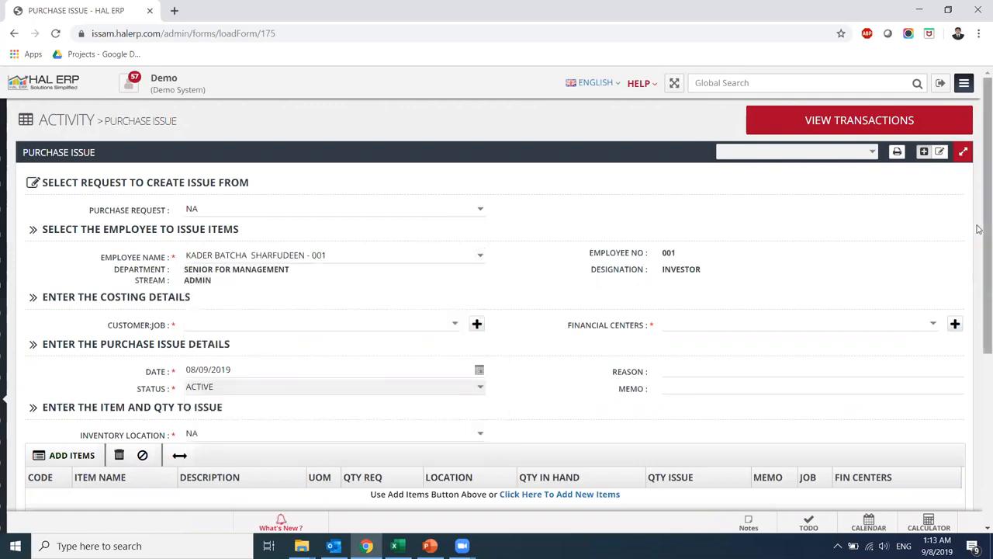
{"action": "scroll", "coordinate": [977, 299], "scroll_direction": "down", "scroll_amount": 2}
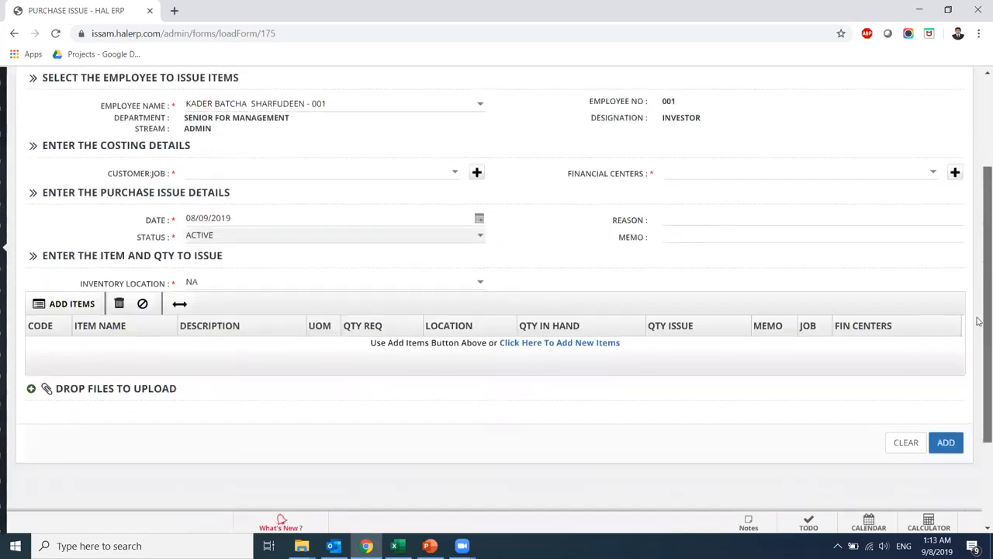
{"action": "left_click", "coordinate": [429, 166]}
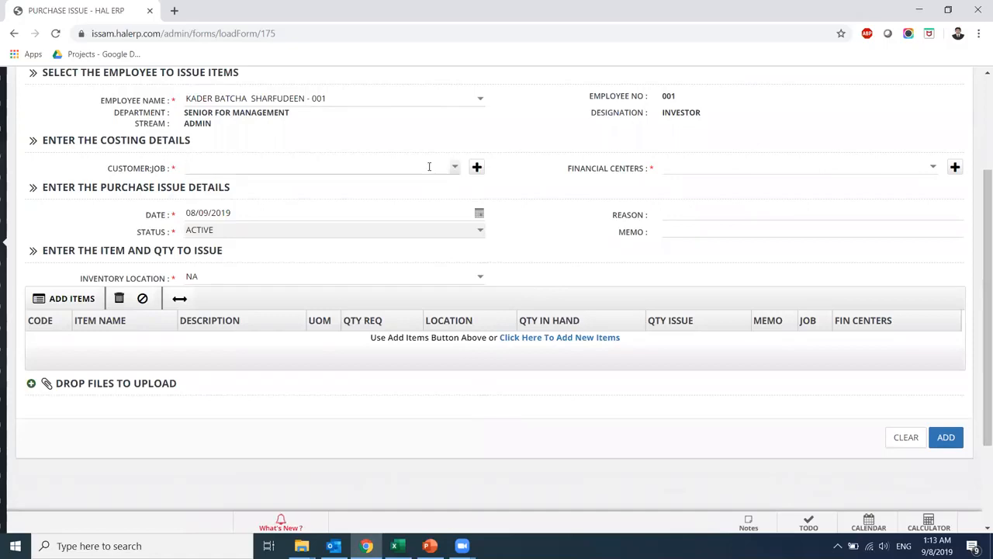
{"action": "type", "text": "hak"}
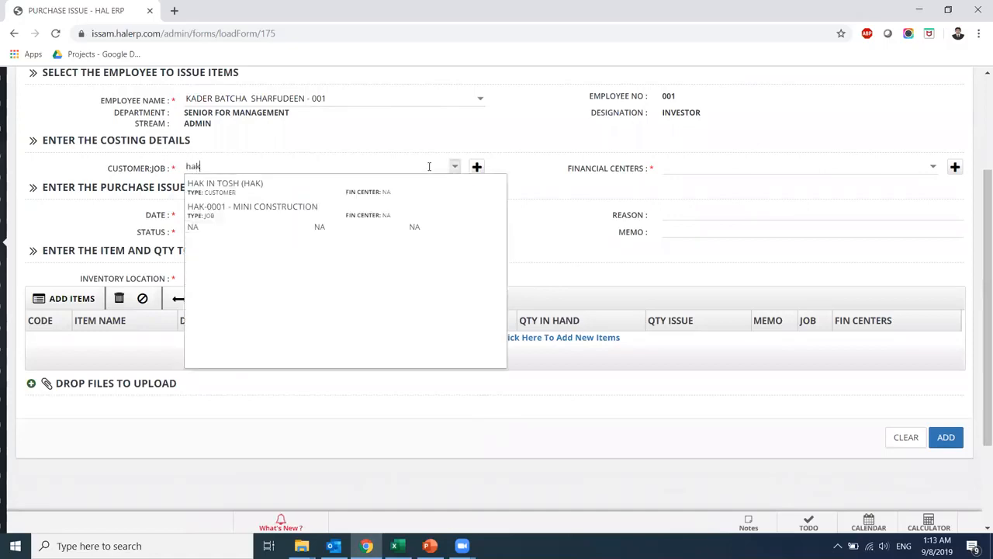
{"action": "left_click", "coordinate": [277, 210]}
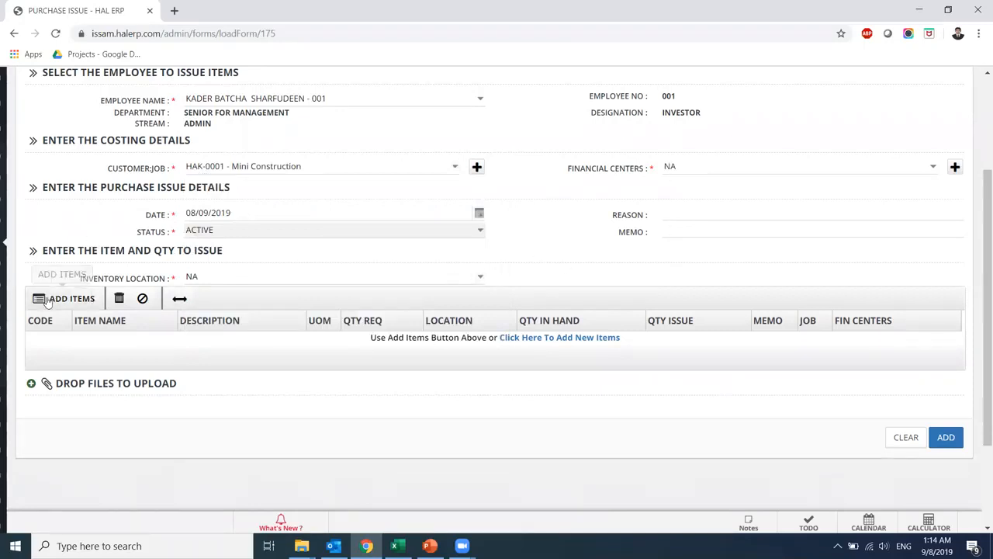
Set the purchase issue date to 01/08/2019.
{"action": "left_click_drag", "start_coordinate": [66, 303], "coordinate": [191, 213]}
{"action": "double_click", "coordinate": [192, 213]}
{"action": "type", "text": "0108"}
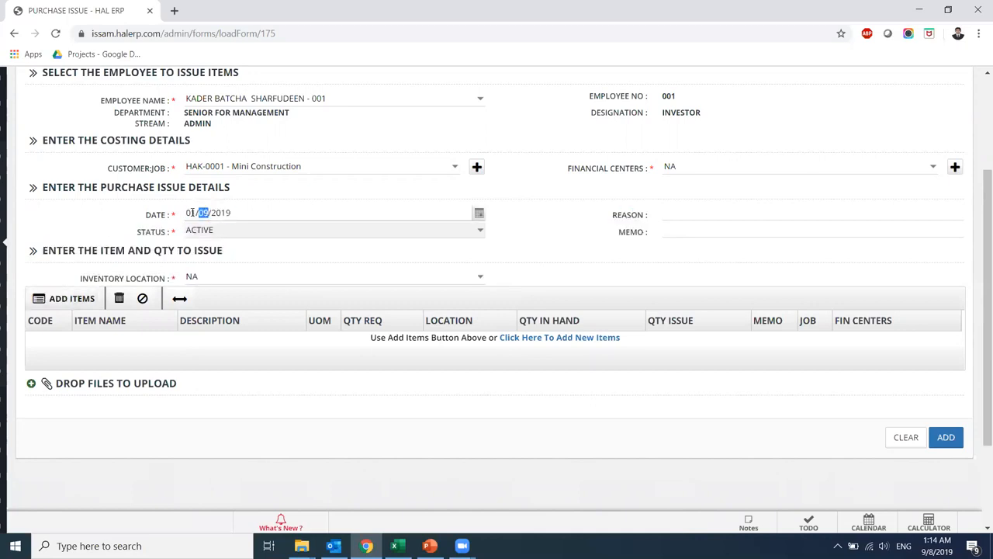
Add the consumable items A4 Paper, screws and Mouse to the purchase issue.
{"action": "left_click", "coordinate": [67, 297]}
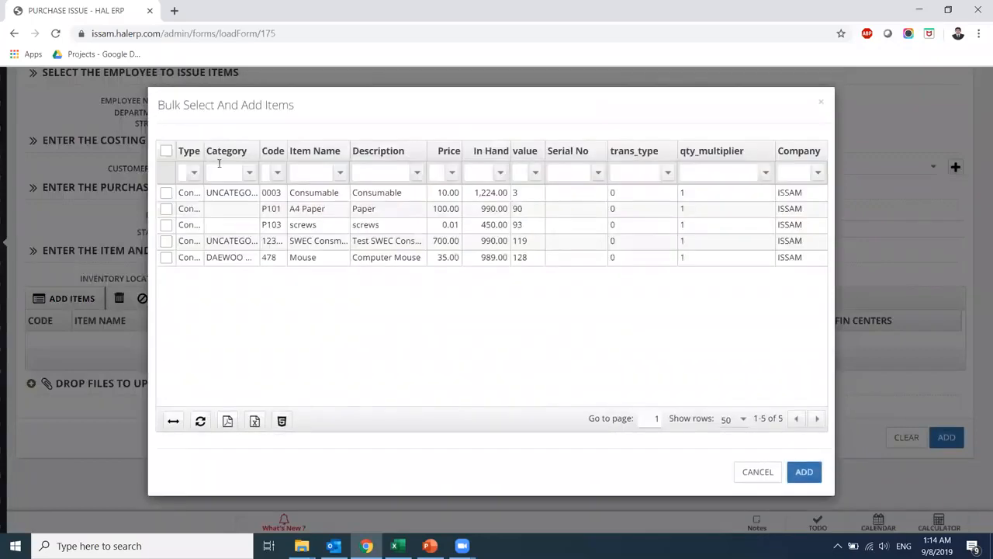
{"action": "left_click_drag", "start_coordinate": [202, 148], "coordinate": [272, 149]}
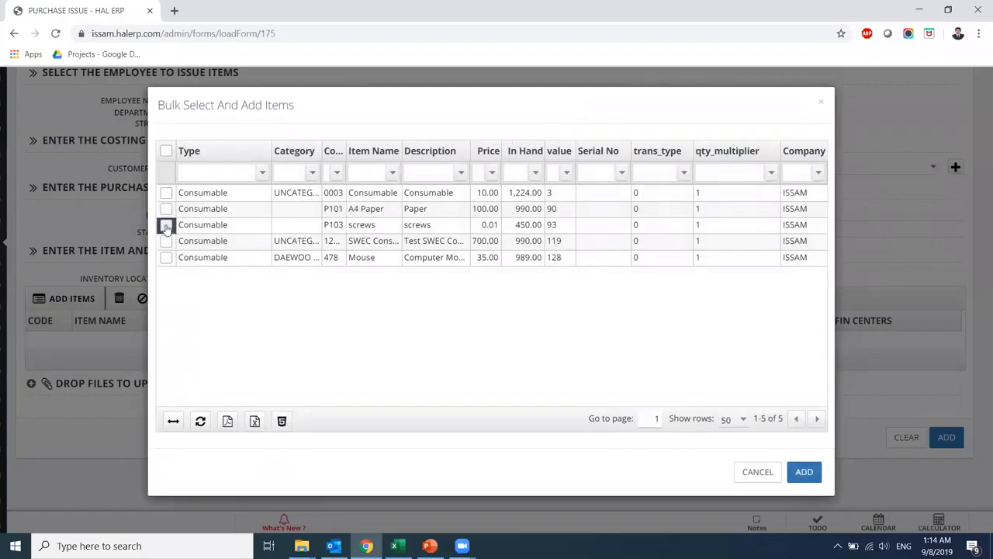
{"action": "left_click", "coordinate": [166, 225]}
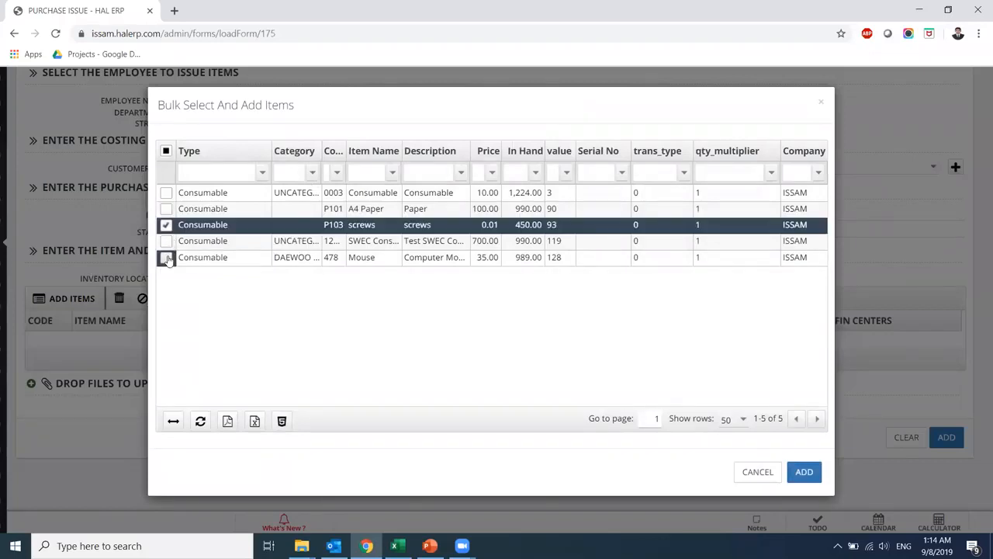
{"action": "left_click", "coordinate": [166, 257]}
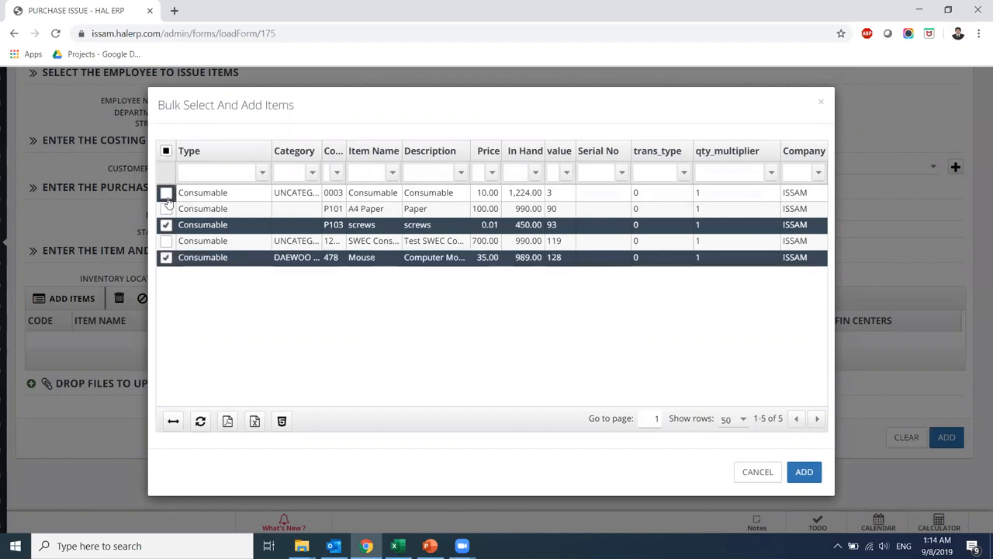
{"action": "left_click", "coordinate": [167, 210]}
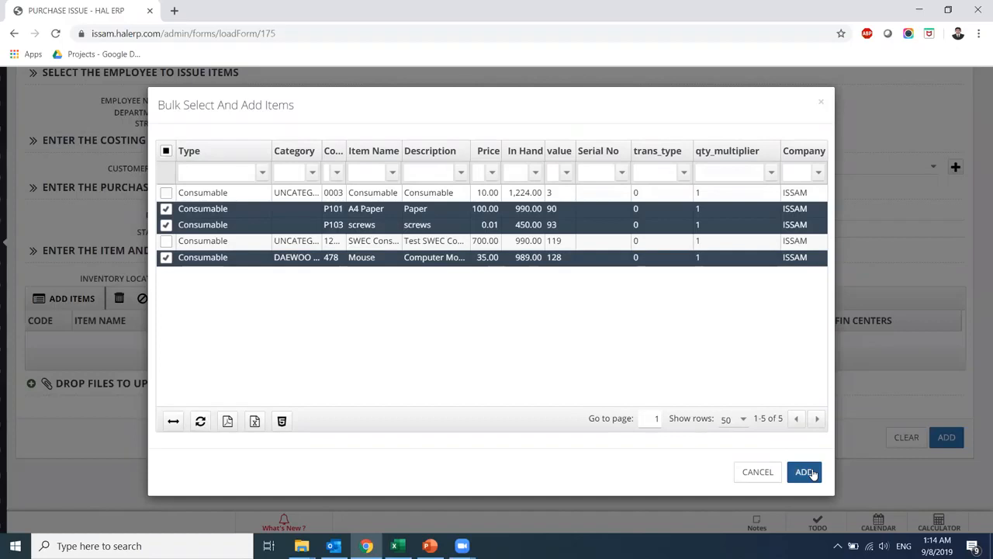
{"action": "left_click", "coordinate": [805, 472]}
{"action": "left_click", "coordinate": [757, 472]}
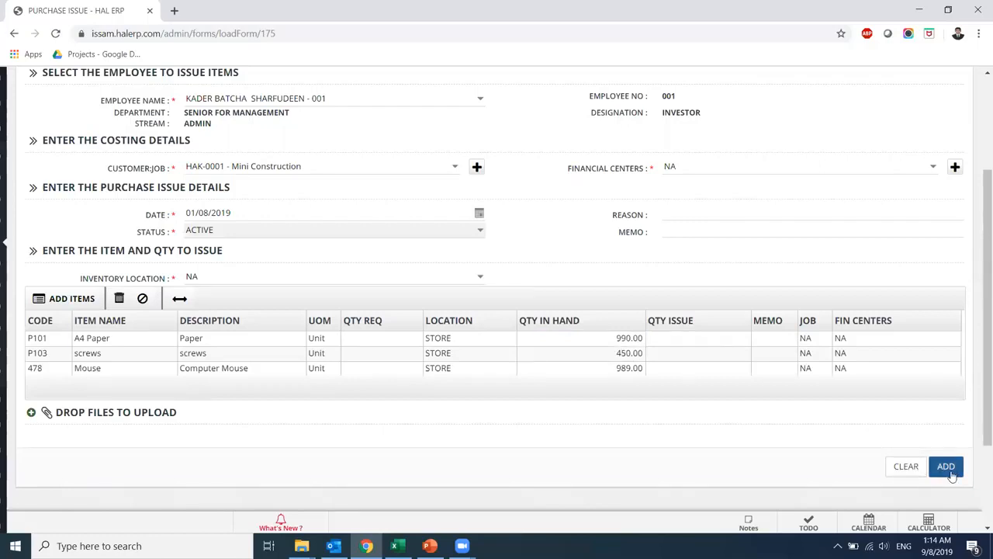
Enter issue quantities of 900 for A4 Paper, 400 for screws and 900 for Mouse, and add the purchase issue.
{"action": "left_click", "coordinate": [698, 340]}
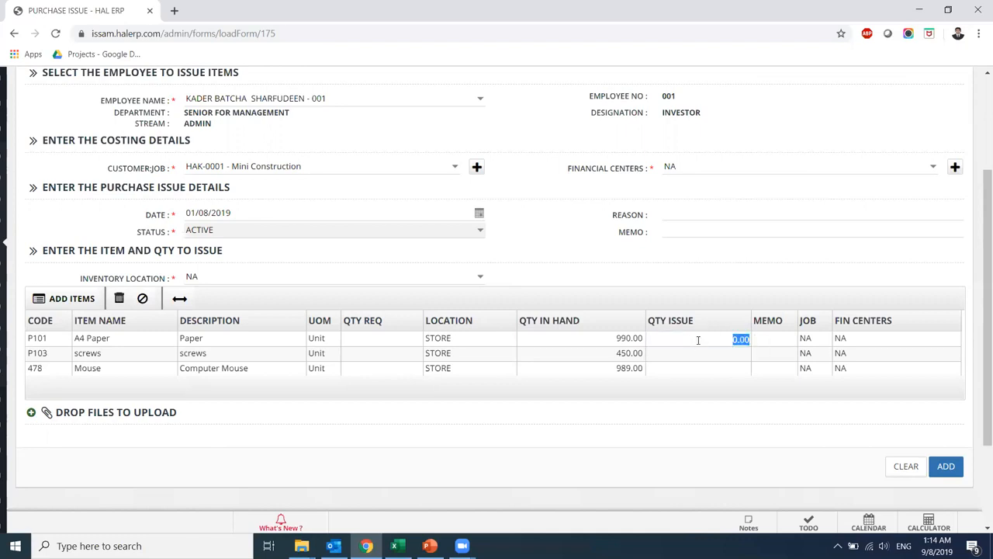
{"action": "type", "text": "900"}
{"action": "key", "text": "Return"}
{"action": "type", "text": "400"}
{"action": "key", "text": "Return"}
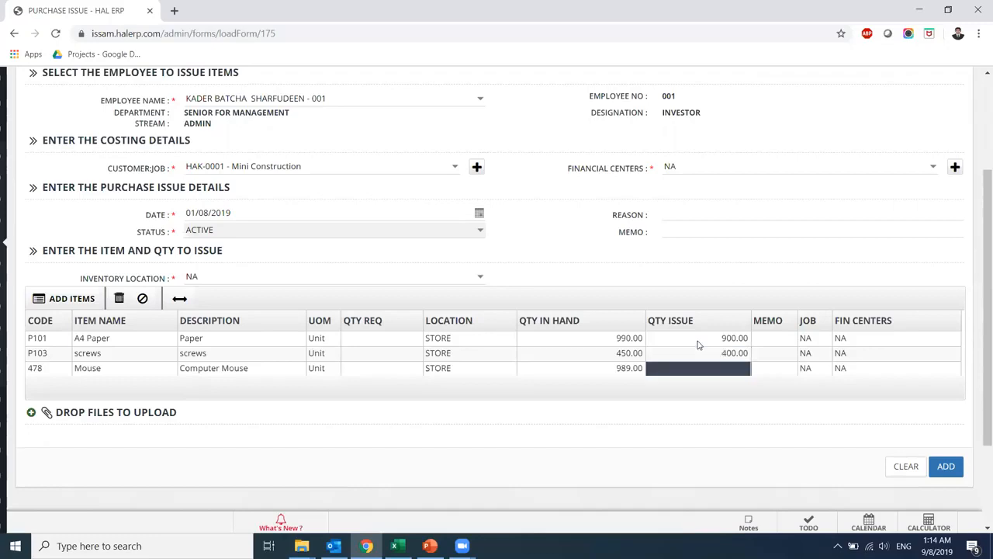
{"action": "type", "text": "900.00"}
{"action": "key", "text": "Return"}
{"action": "left_click", "coordinate": [946, 468]}
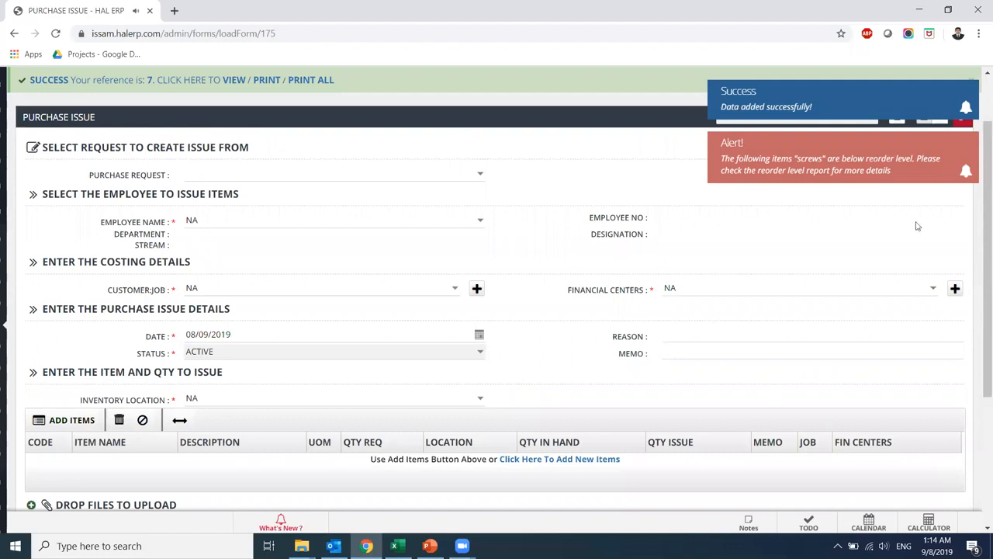
Create a new purchase order under Purchases and choose SMEC Vendor as its supplier.
{"action": "left_click_drag", "start_coordinate": [985, 252], "coordinate": [984, 189]}
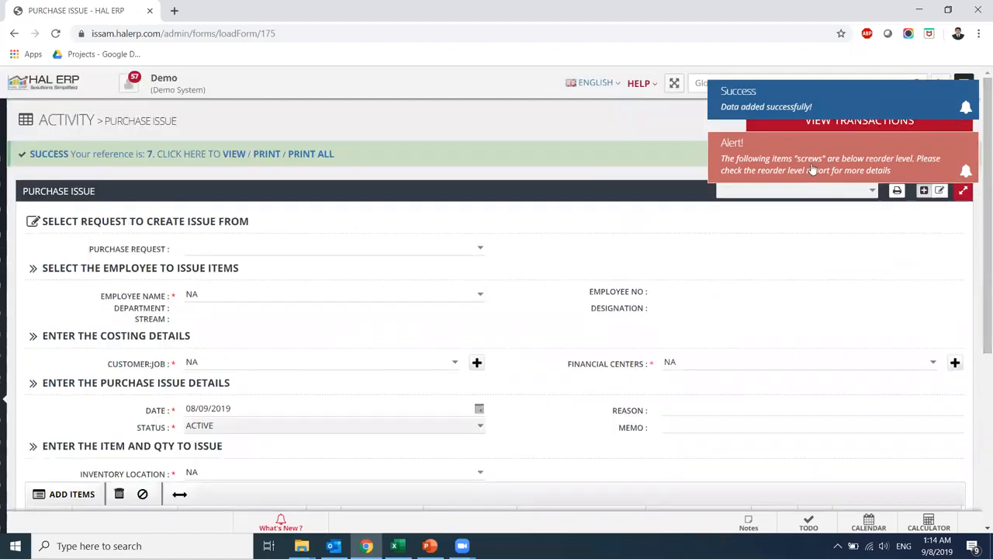
{"action": "mouse_move", "coordinate": [6, 400]}
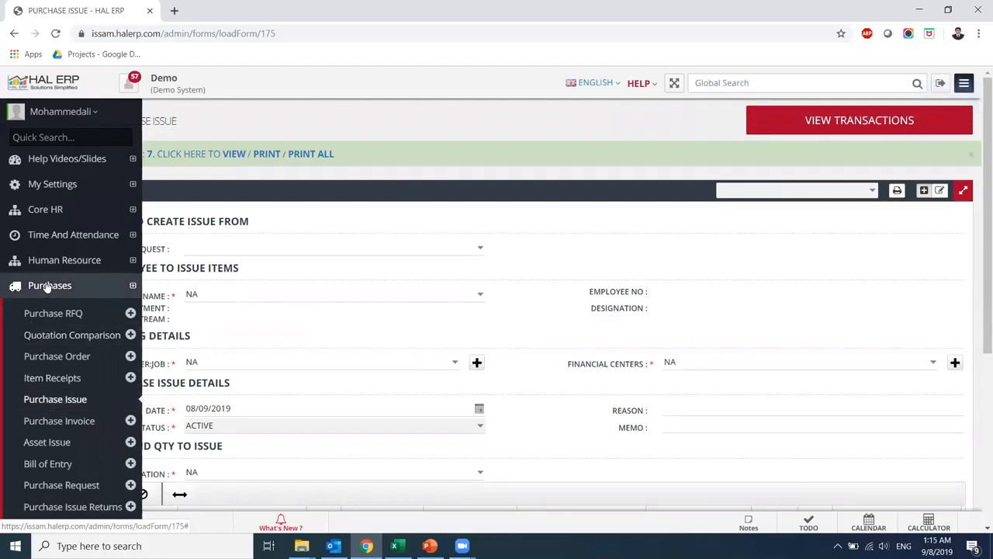
{"action": "left_click", "coordinate": [72, 359]}
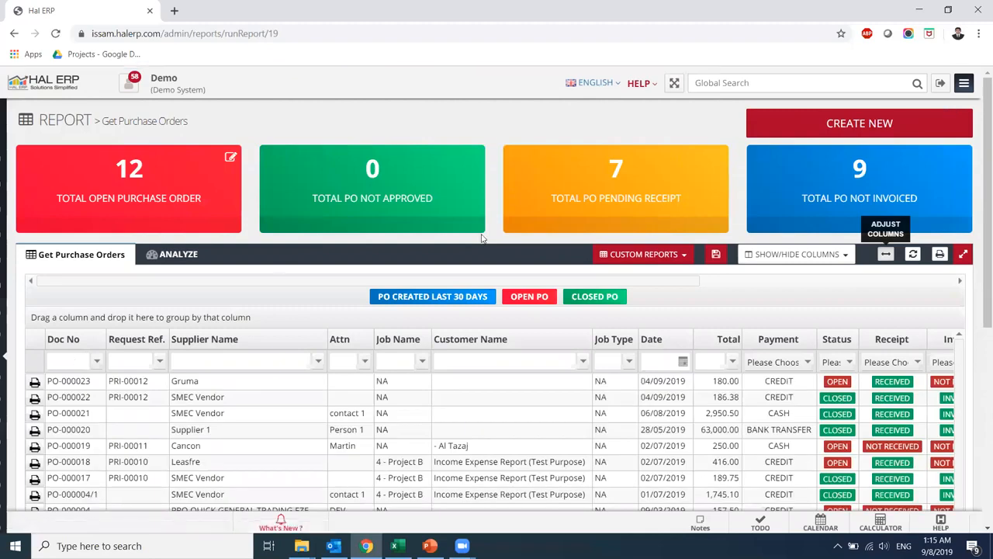
{"action": "left_click", "coordinate": [876, 129]}
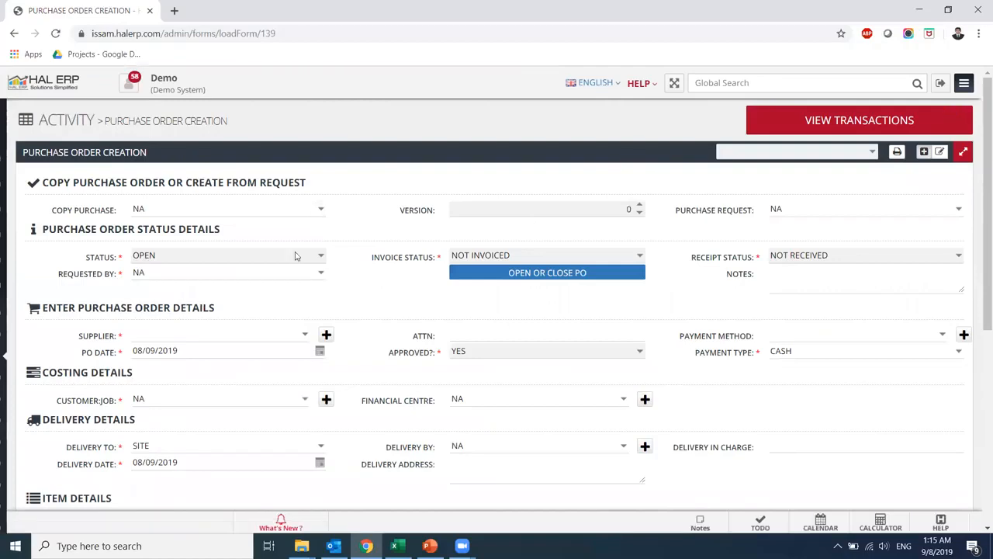
{"action": "scroll", "coordinate": [977, 206], "scroll_direction": "down", "scroll_amount": 2}
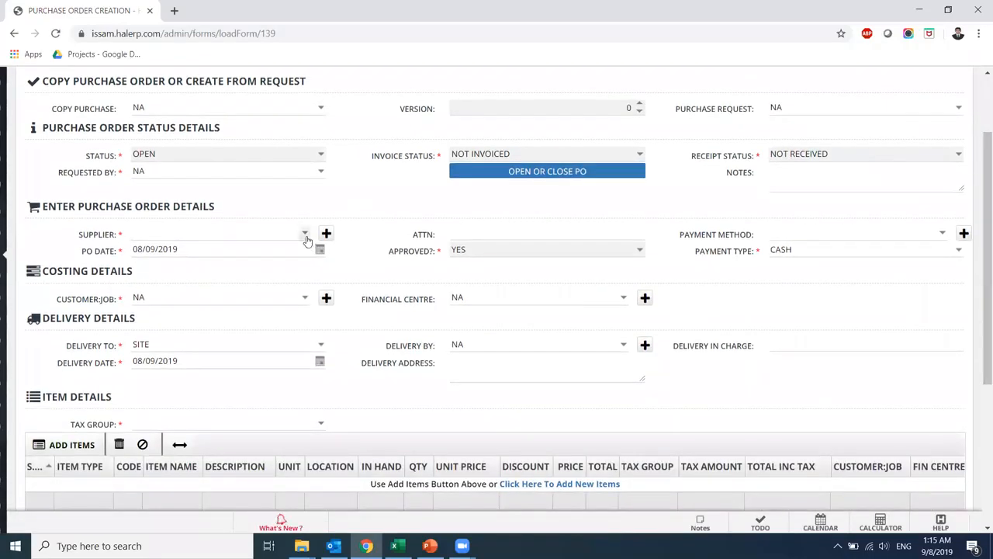
{"action": "left_click", "coordinate": [305, 235]}
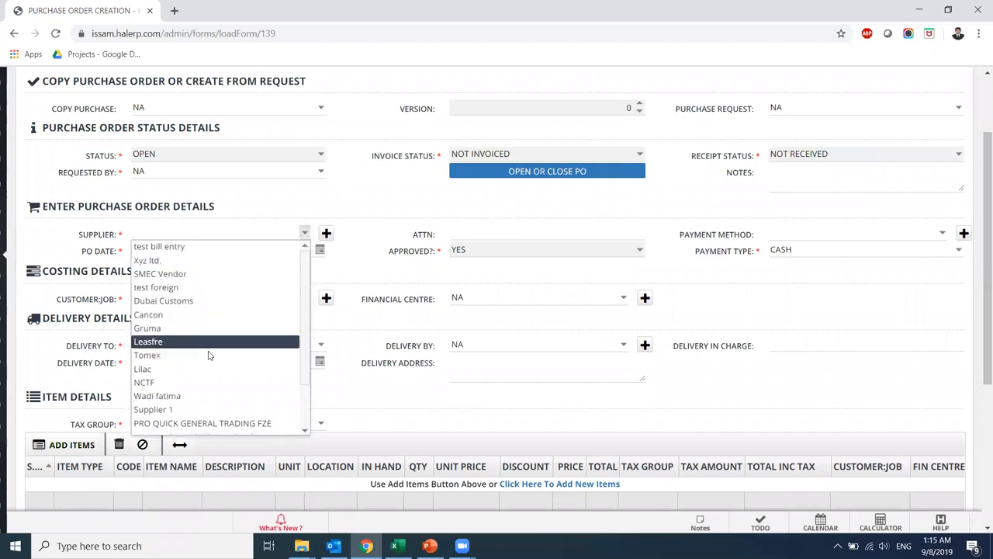
{"action": "left_click", "coordinate": [181, 276]}
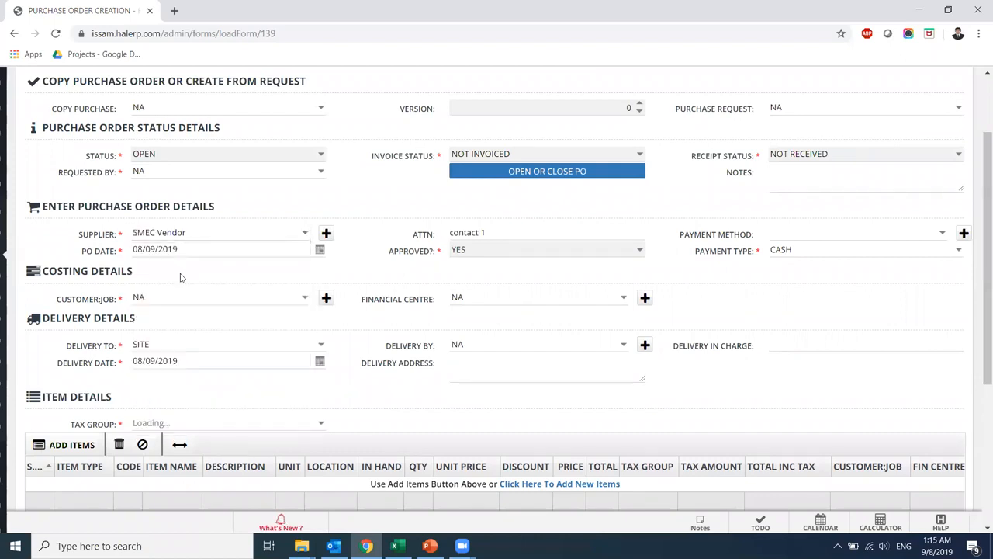
Assign the purchase order to the customer job HAK-0001 - Mini Construction.
{"action": "left_click", "coordinate": [264, 298]}
{"action": "double_click", "coordinate": [264, 298]}
{"action": "type", "text": "hak"}
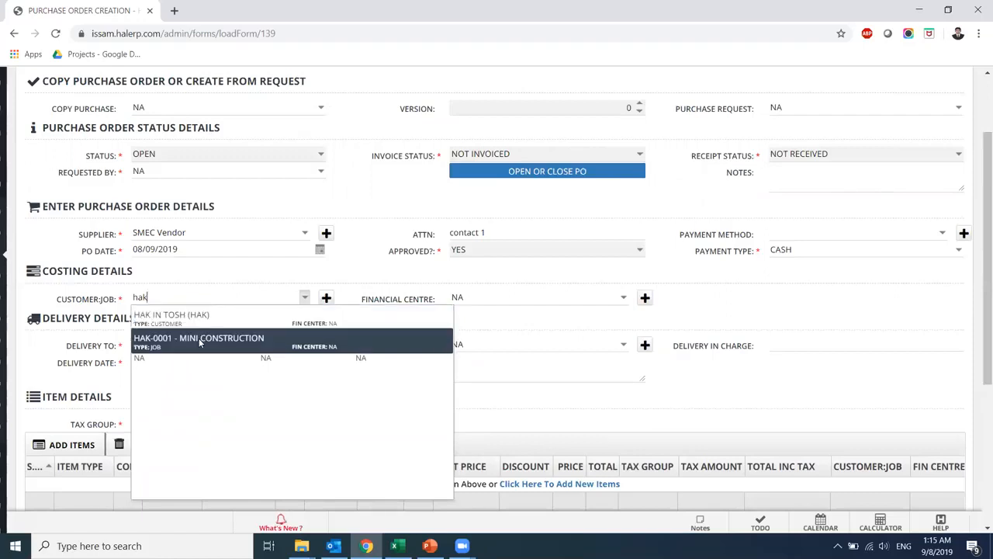
{"action": "left_click", "coordinate": [199, 340]}
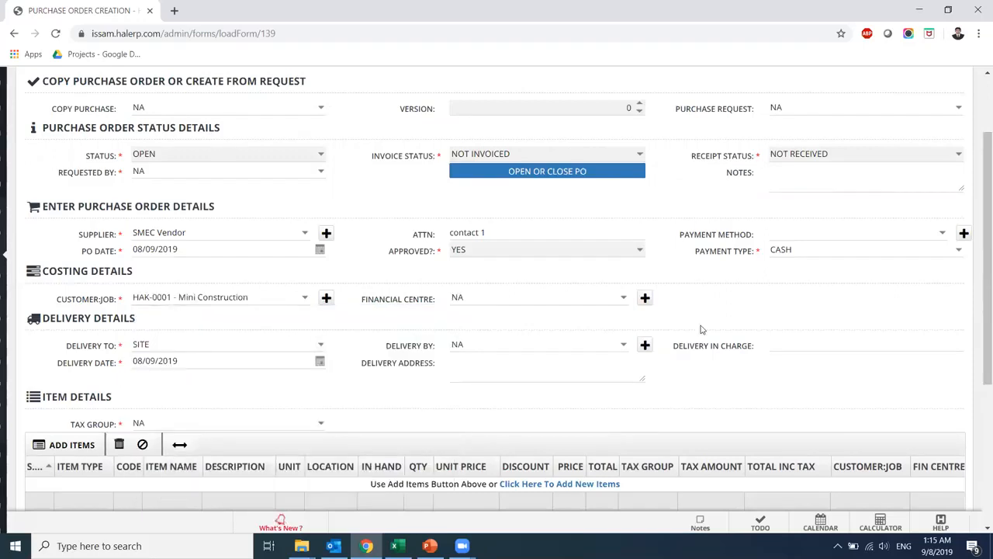
Set both the delivery date and PO date to 01/08/2019 and the tax group to VAT EXC - 5%.
{"action": "left_click_drag", "start_coordinate": [979, 271], "coordinate": [979, 369]}
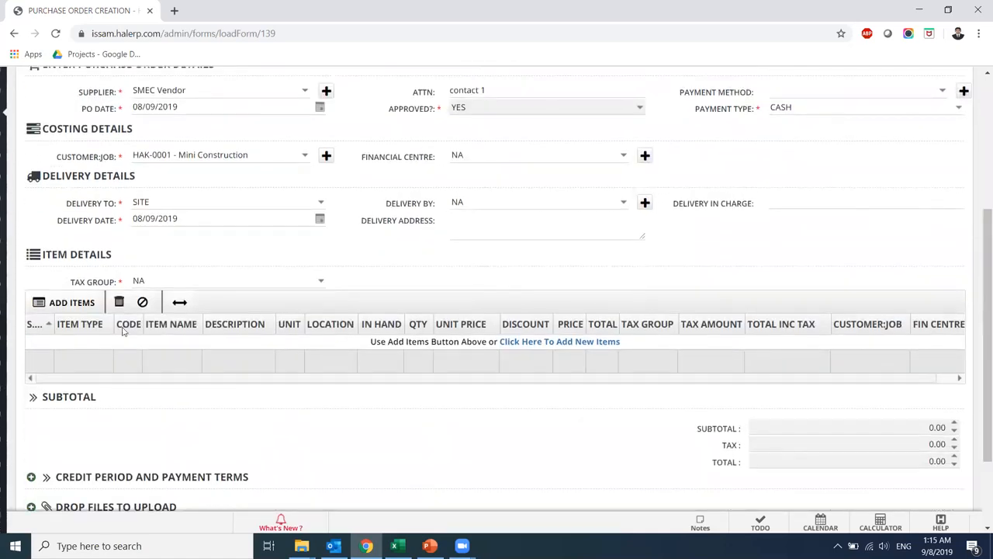
{"action": "left_click", "coordinate": [134, 219]}
{"action": "type", "text": "0108"}
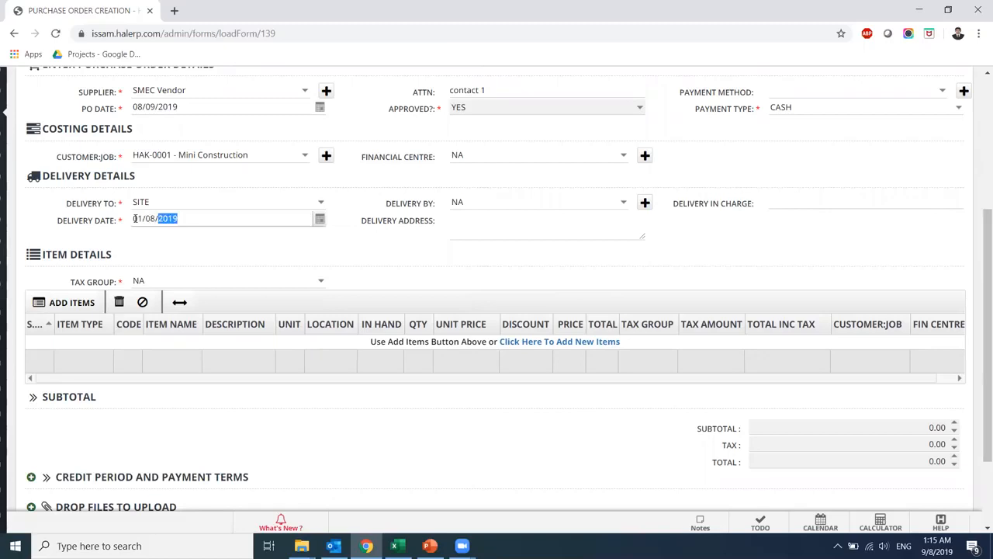
{"action": "left_click", "coordinate": [140, 107]}
{"action": "type", "text": "0108"}
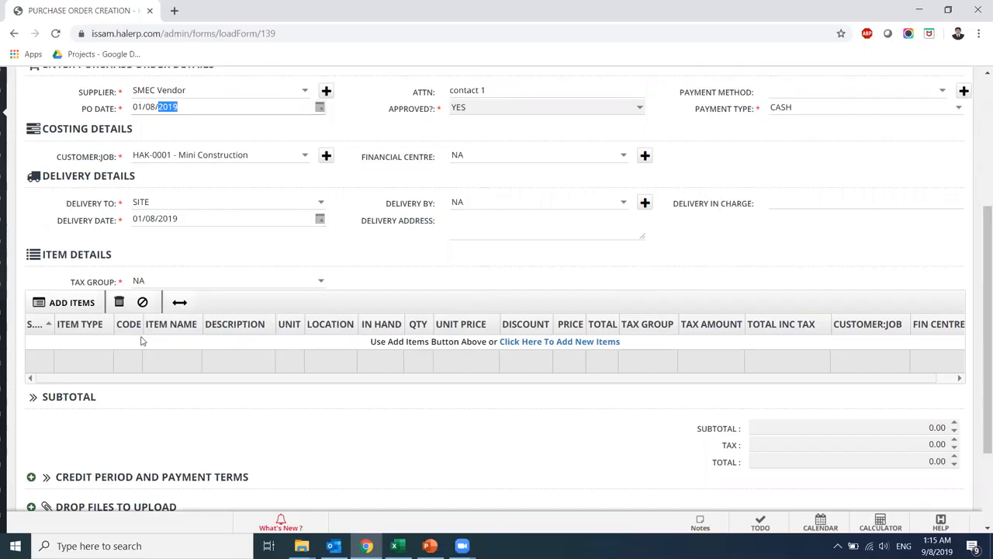
{"action": "left_click", "coordinate": [318, 282]}
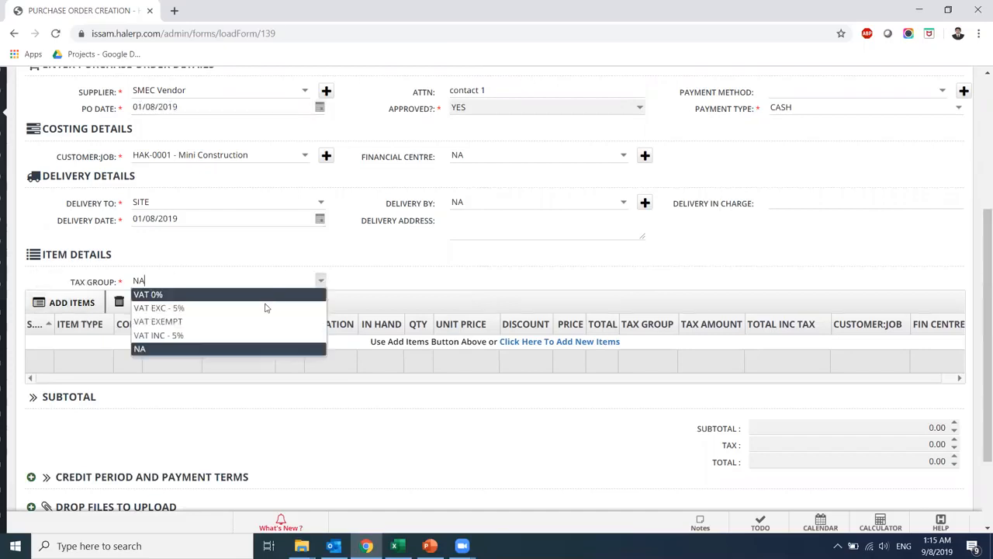
{"action": "left_click", "coordinate": [266, 304]}
Add the non-inventory item Fabircation and the inventory items P1, P2 and P6 to the purchase order.
{"action": "left_click", "coordinate": [79, 301]}
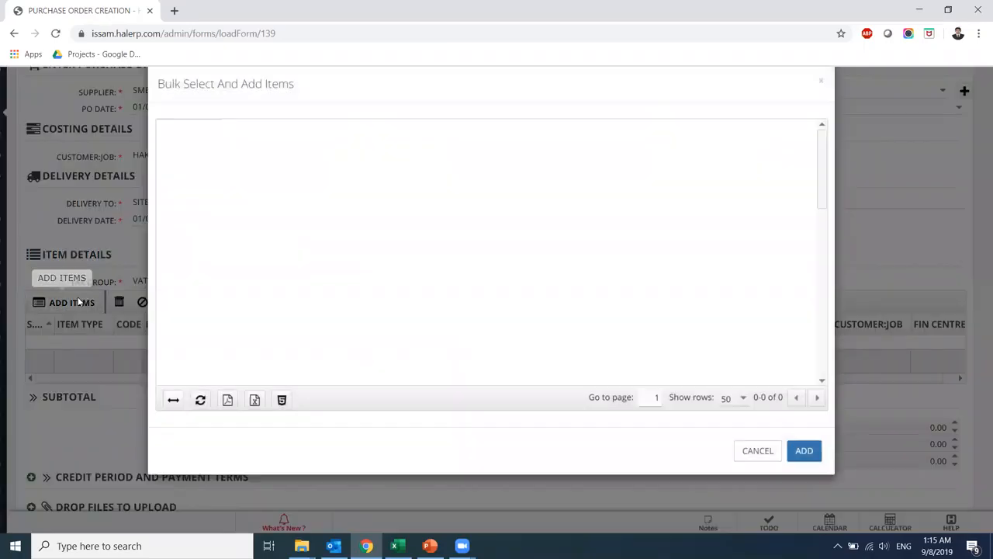
{"action": "left_click", "coordinate": [166, 224]}
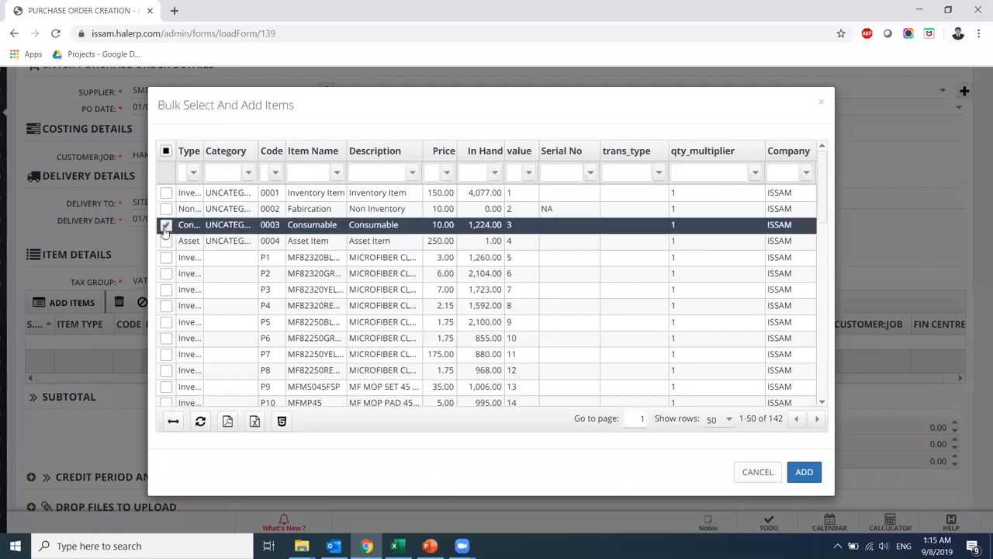
{"action": "left_click", "coordinate": [166, 273]}
{"action": "left_click", "coordinate": [166, 337]}
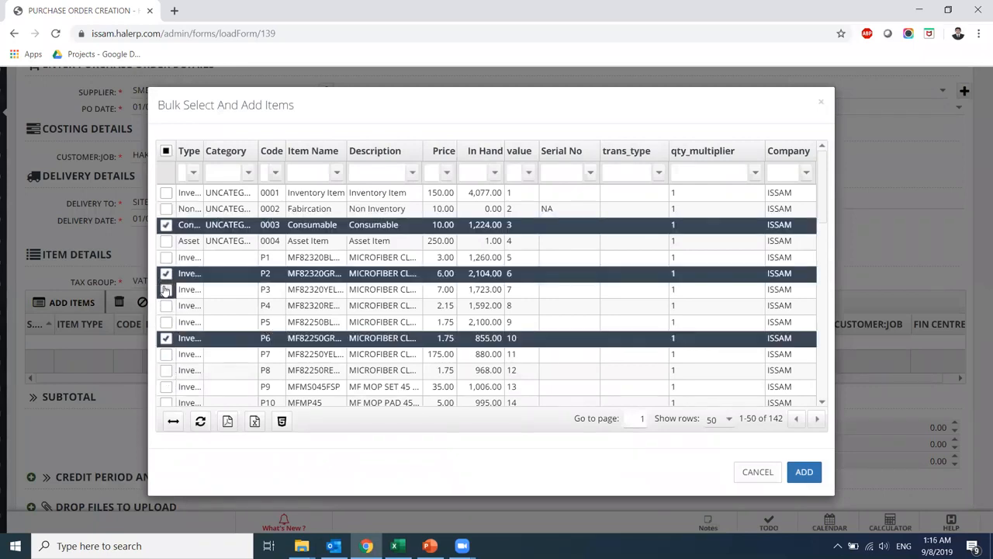
{"action": "left_click", "coordinate": [166, 208]}
{"action": "left_click", "coordinate": [166, 224]}
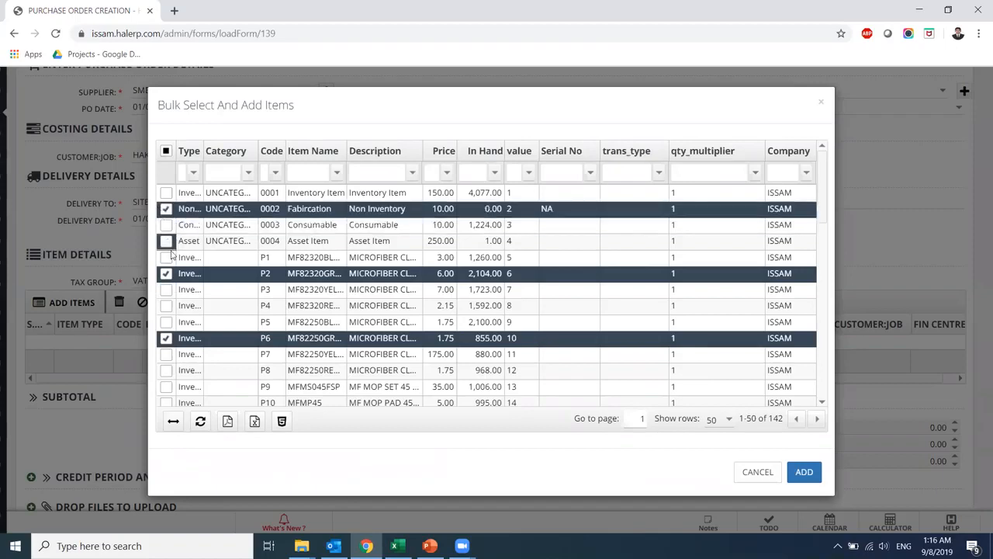
{"action": "left_click", "coordinate": [166, 257]}
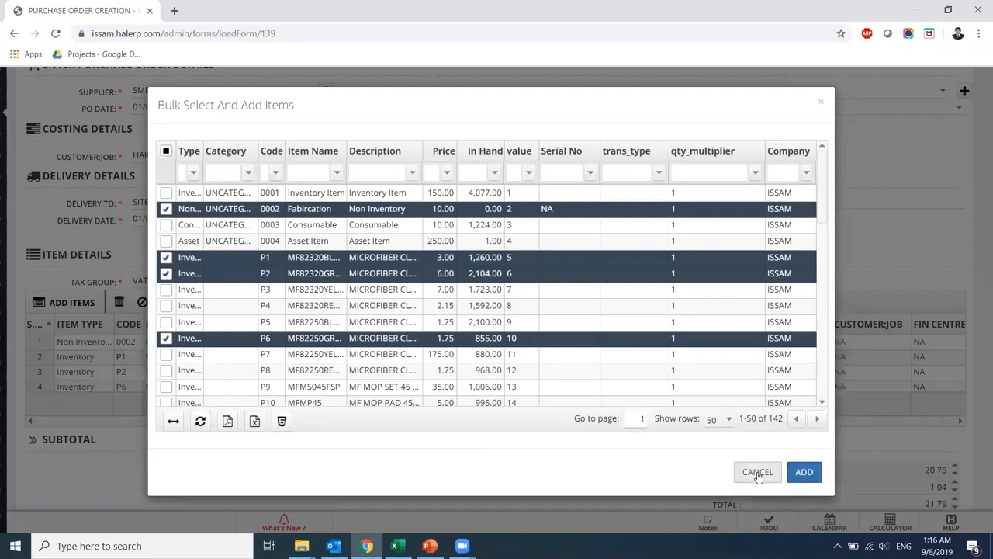
{"action": "scroll", "coordinate": [980, 349], "scroll_direction": "down", "scroll_amount": 1}
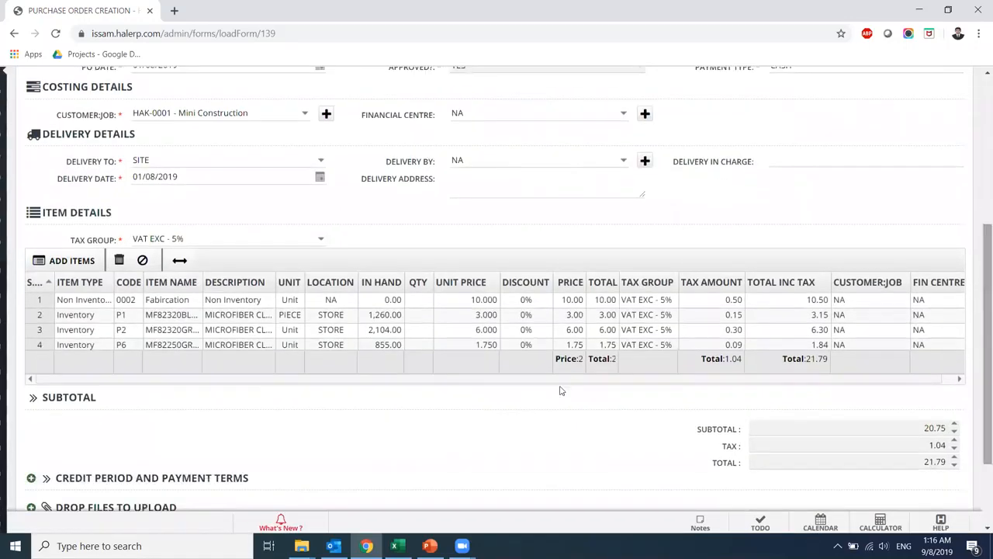
Set the purchase order quantities to 50 for Fabircation, 1000 for P1, 250 for P2 and 350 for P6.
{"action": "left_click", "coordinate": [419, 301]}
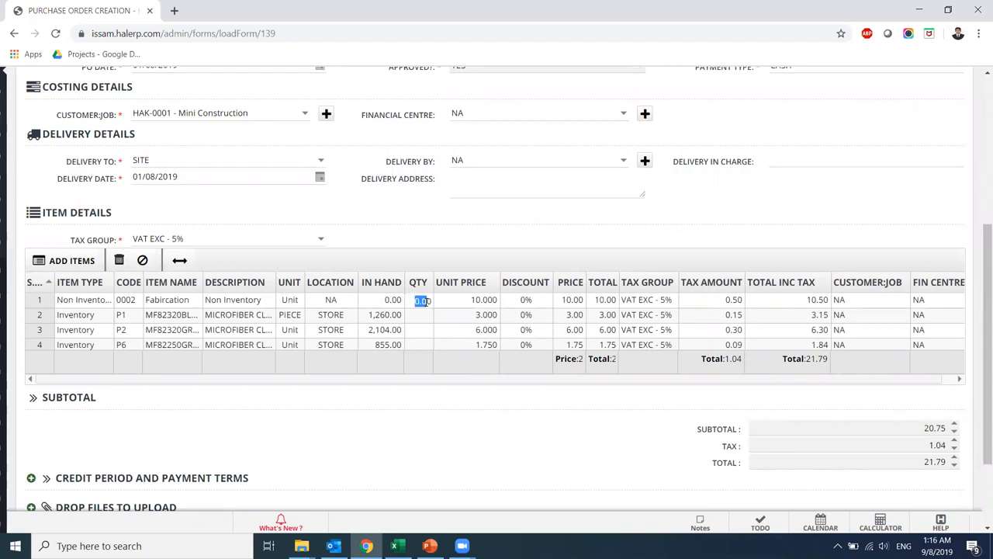
{"action": "type", "text": "50"}
{"action": "key", "text": "Return"}
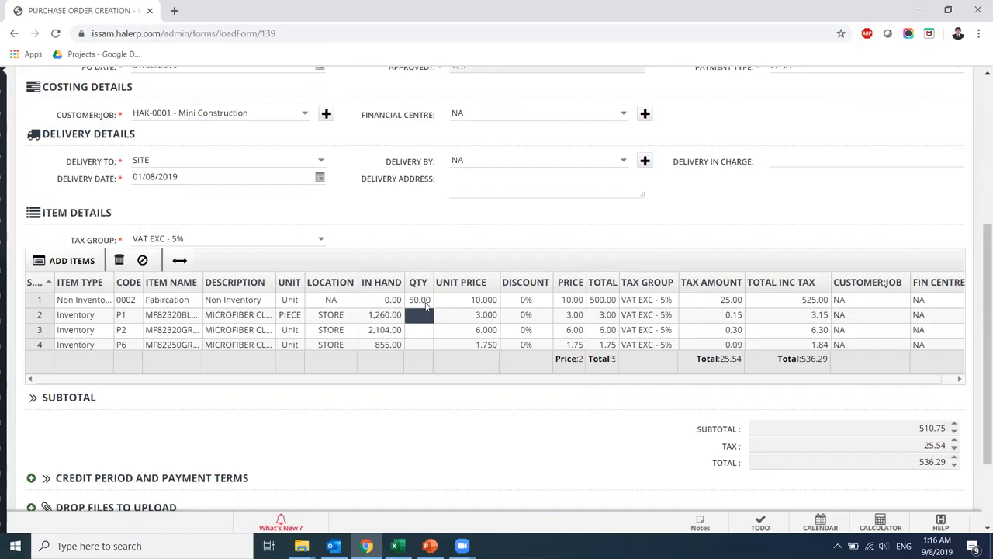
{"action": "type", "text": "1000"}
{"action": "key", "text": "Return"}
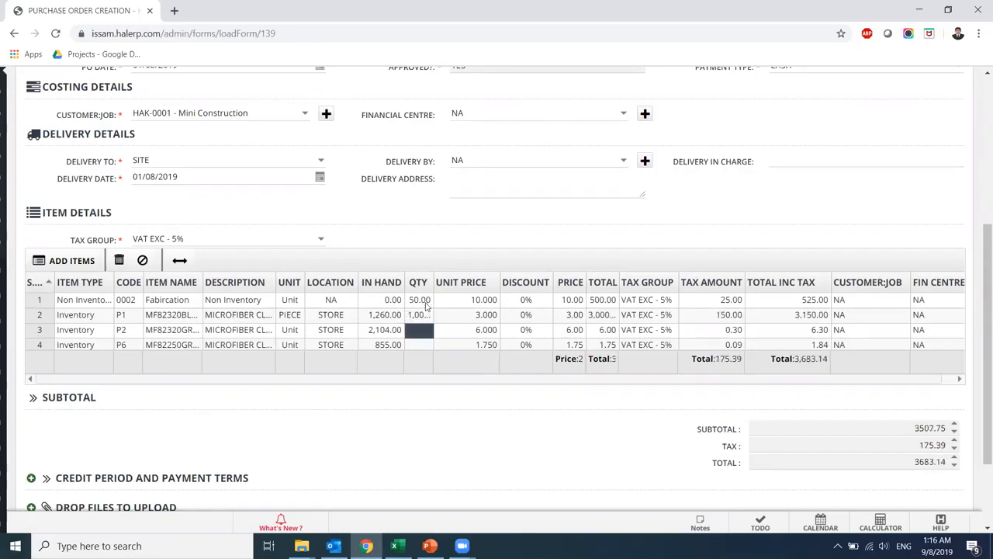
{"action": "type", "text": "250"}
{"action": "key", "text": "Return"}
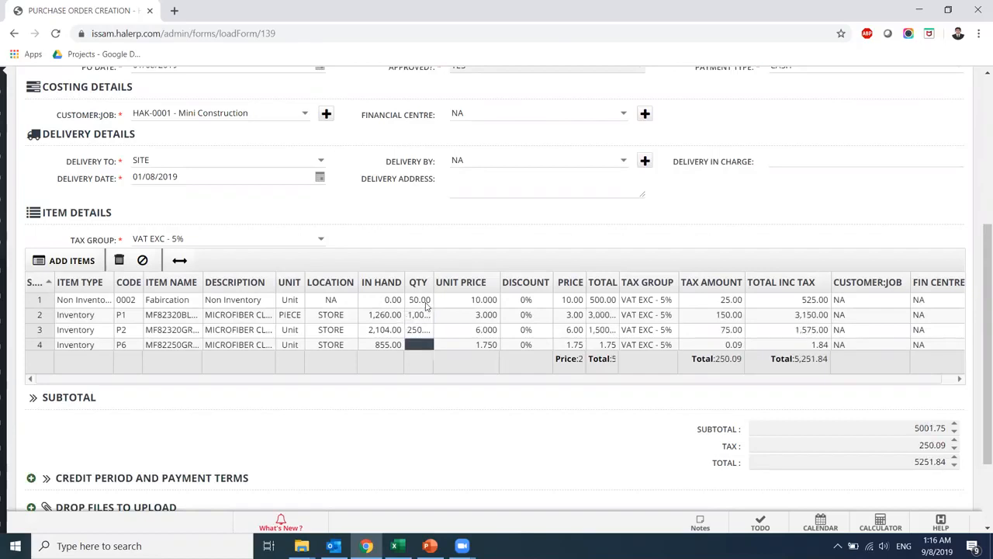
{"action": "type", "text": "350...."}
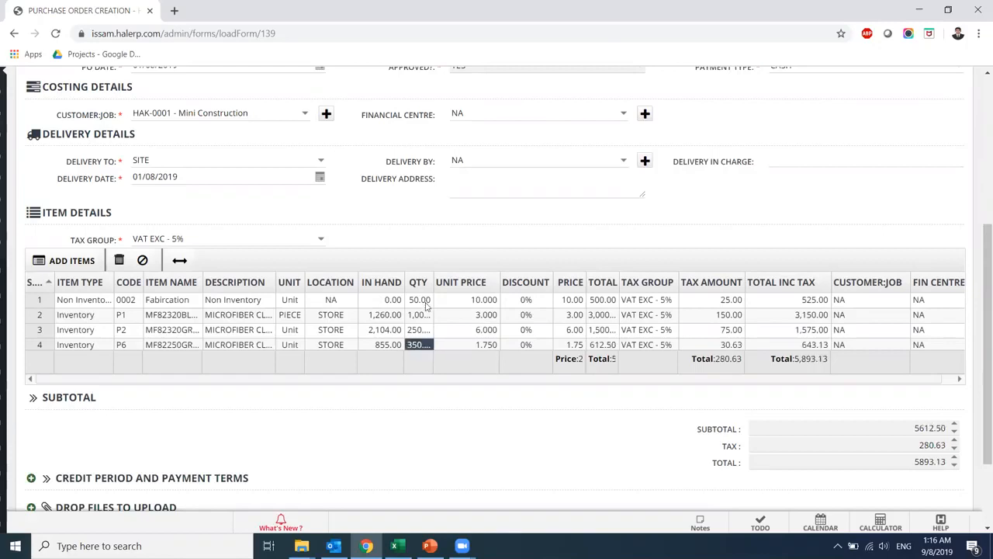
Set the unit prices to 11 for Fabircation, 35 for P1, 45 for P2 and 65 for P6, and save the purchase order.
{"action": "left_click", "coordinate": [459, 308]}
{"action": "left_click", "coordinate": [460, 296]}
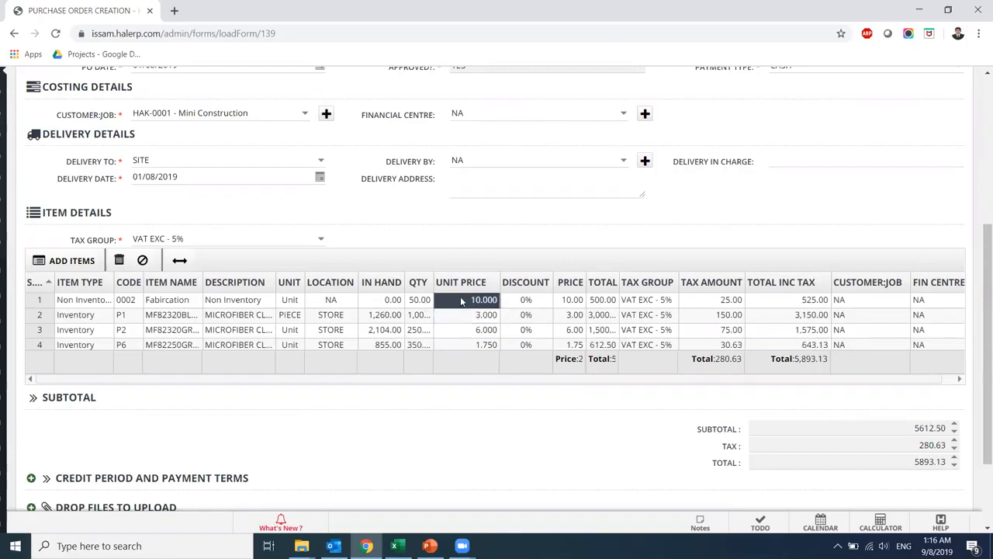
{"action": "type", "text": "11"}
{"action": "key", "text": "Return"}
{"action": "type", "text": "35"}
{"action": "key", "text": "Return"}
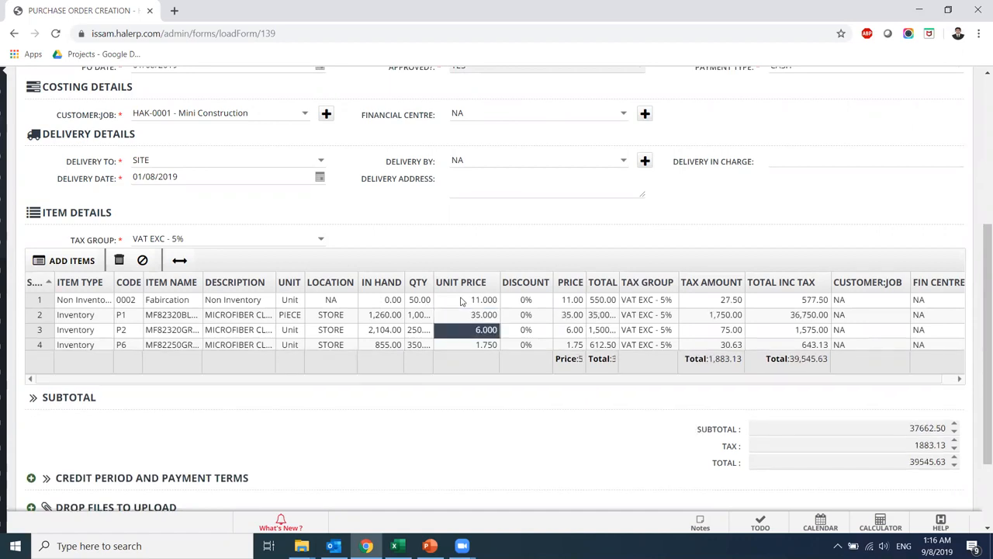
{"action": "type", "text": "45"}
{"action": "key", "text": "Return"}
{"action": "type", "text": "65"}
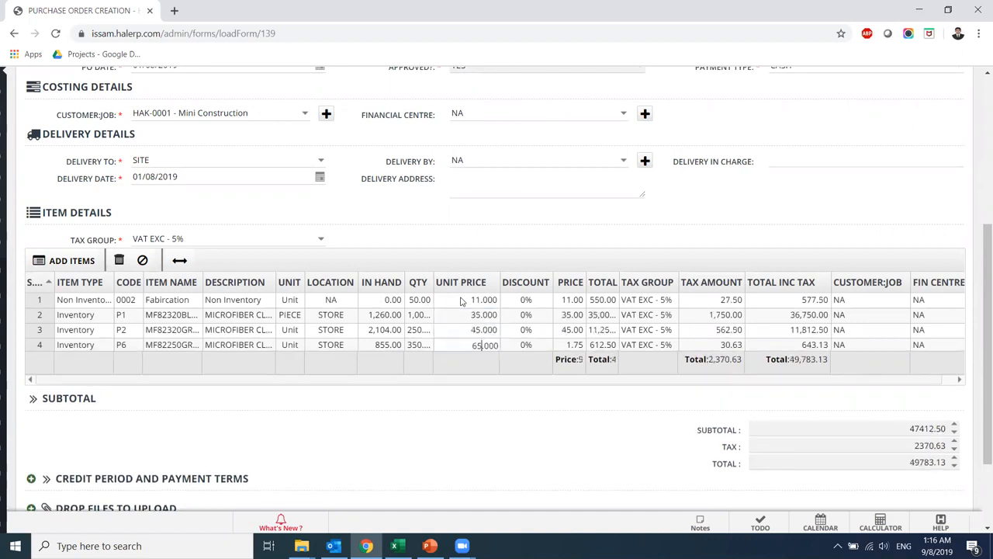
{"action": "key", "text": "Return"}
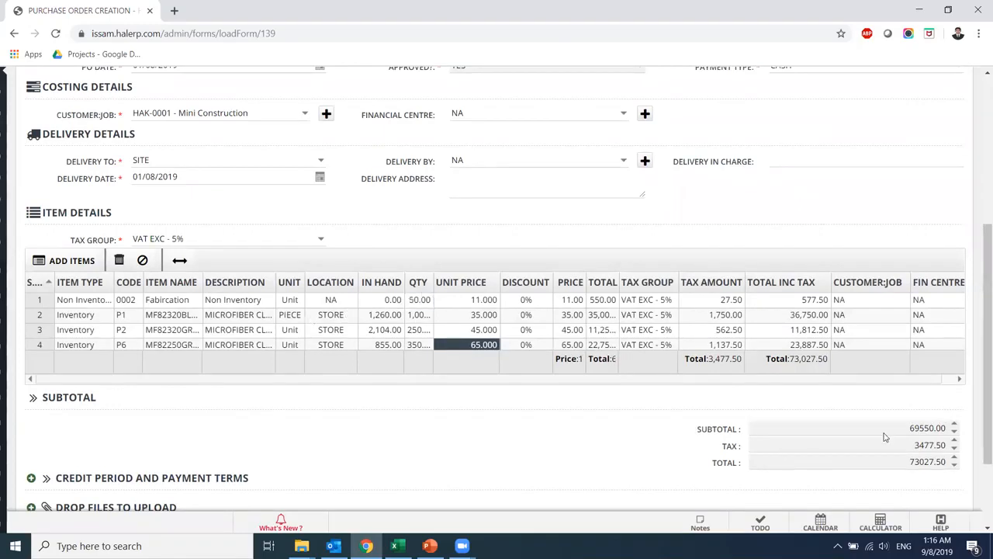
{"action": "left_click_drag", "start_coordinate": [979, 351], "coordinate": [979, 394]}
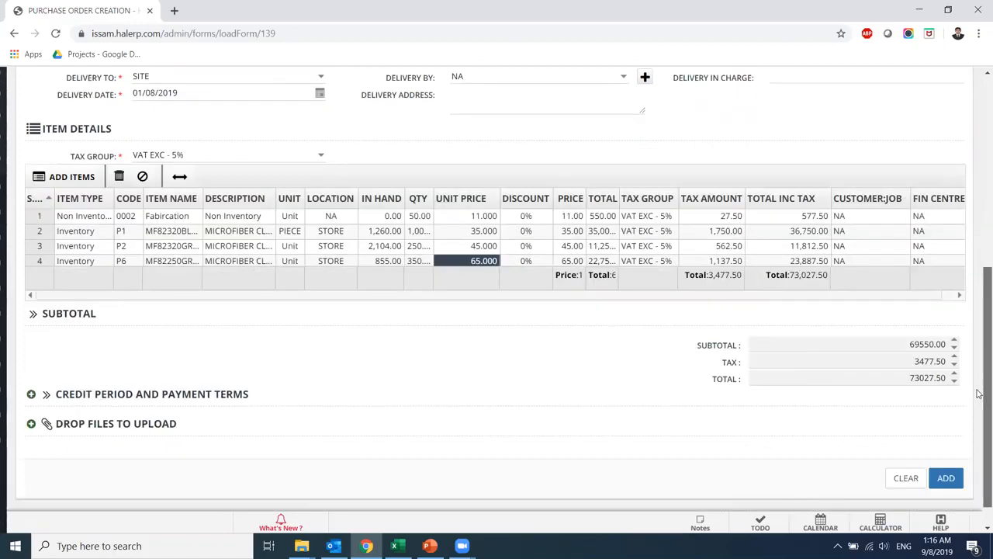
{"action": "left_click", "coordinate": [946, 478]}
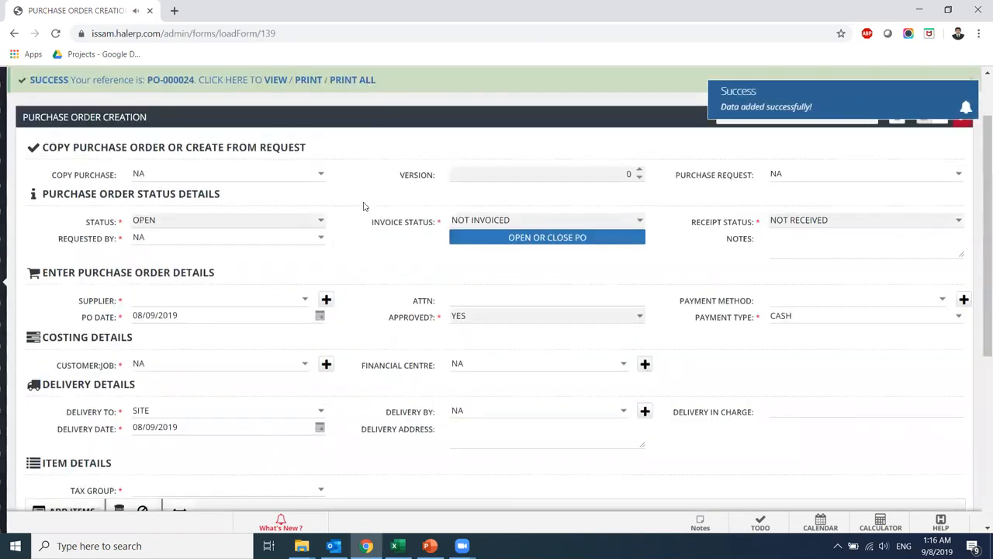
Create a new item receipt under Purchases and load the newly saved SMEC Vendor purchase order into it.
{"action": "mouse_move", "coordinate": [3, 380]}
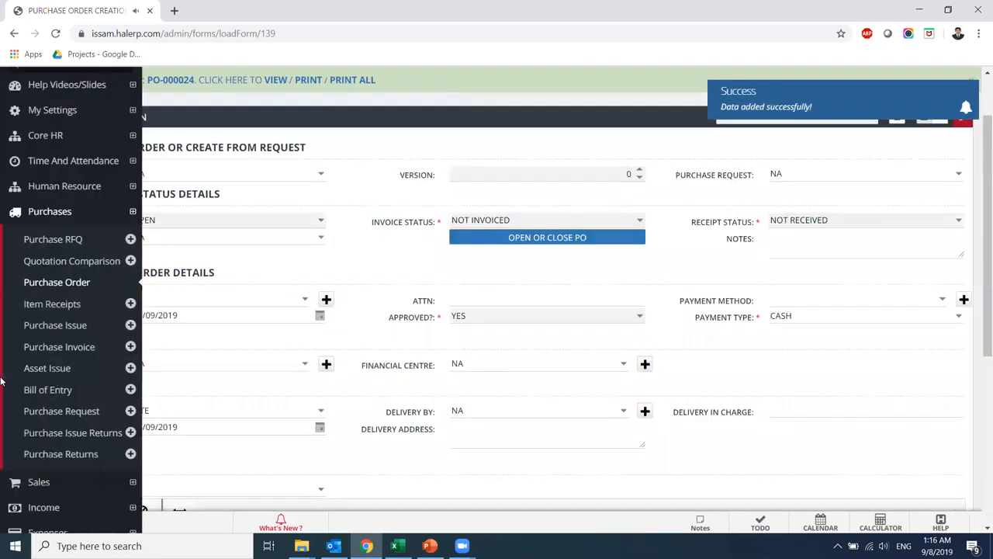
{"action": "left_click", "coordinate": [45, 305]}
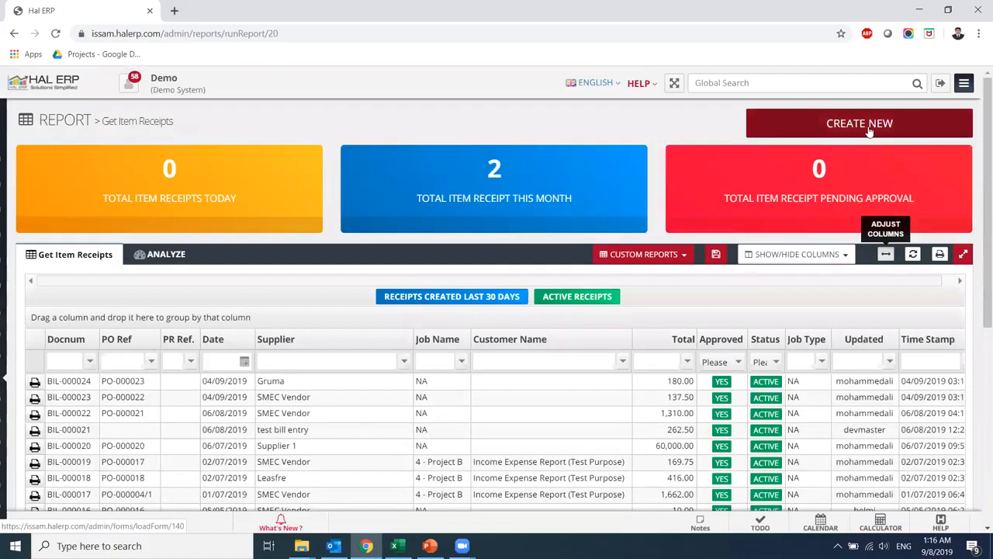
{"action": "left_click", "coordinate": [870, 132]}
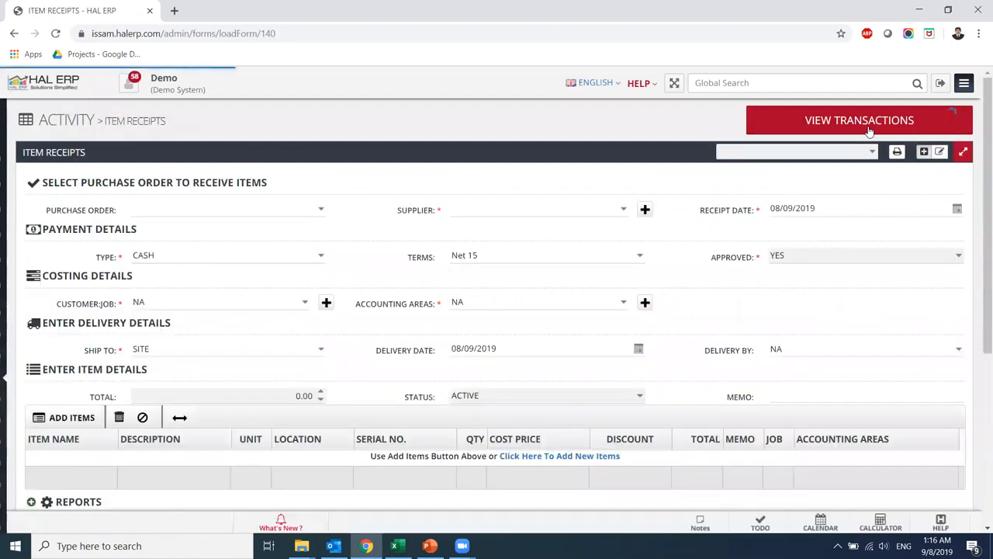
{"action": "left_click", "coordinate": [321, 212]}
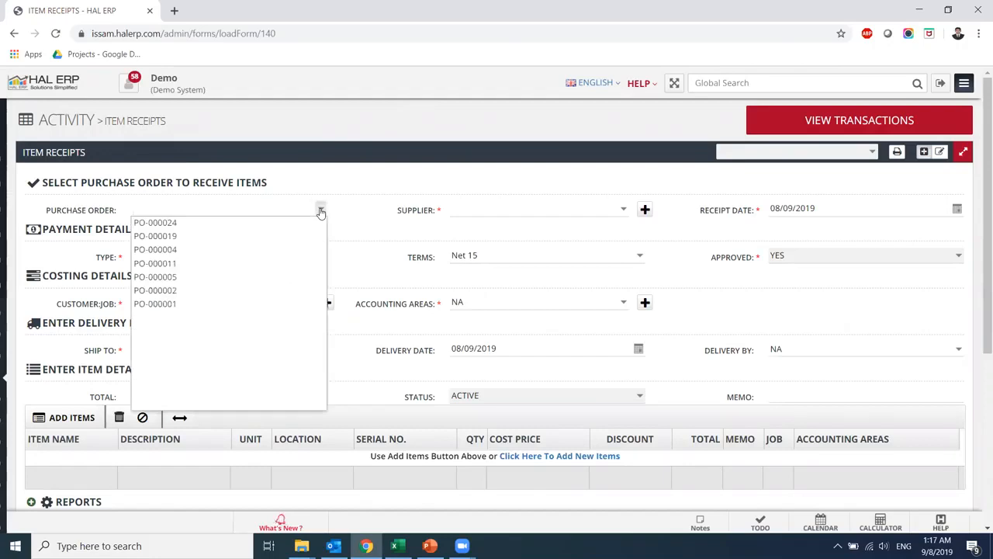
{"action": "left_click", "coordinate": [295, 223]}
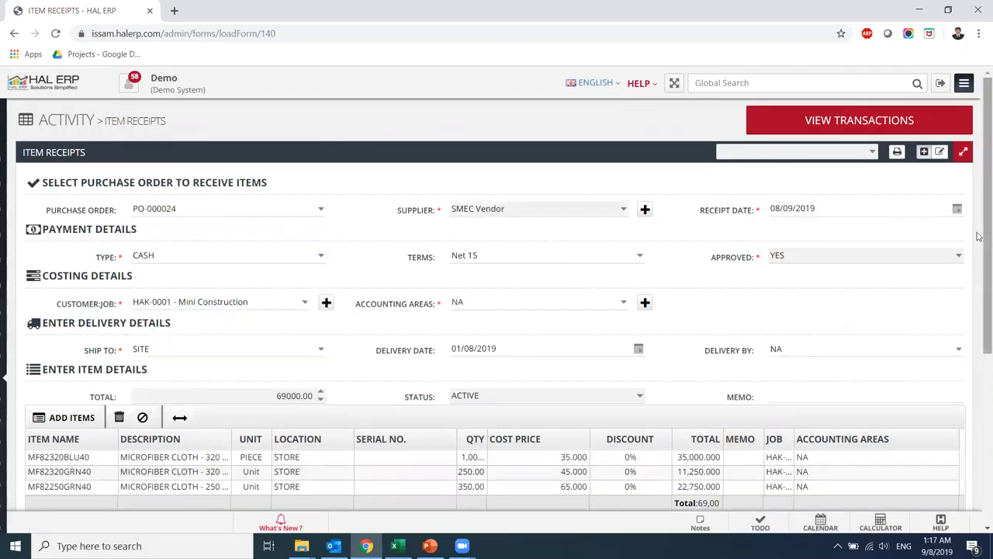
Set the receipt date to 01/08/2019 and save the item receipt.
{"action": "left_click", "coordinate": [775, 210]}
{"action": "type", "text": "0108"}
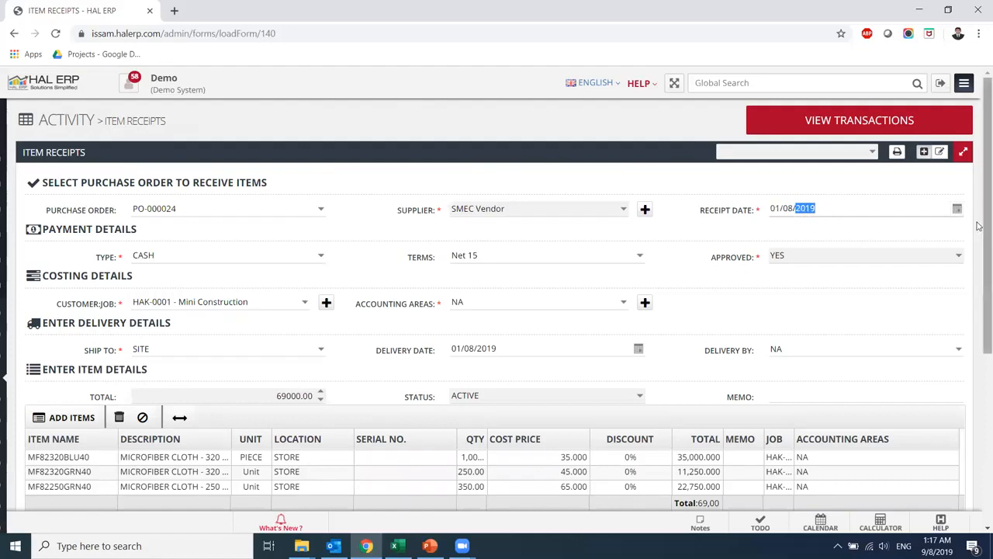
{"action": "scroll", "coordinate": [977, 225], "scroll_direction": "down", "scroll_amount": 1}
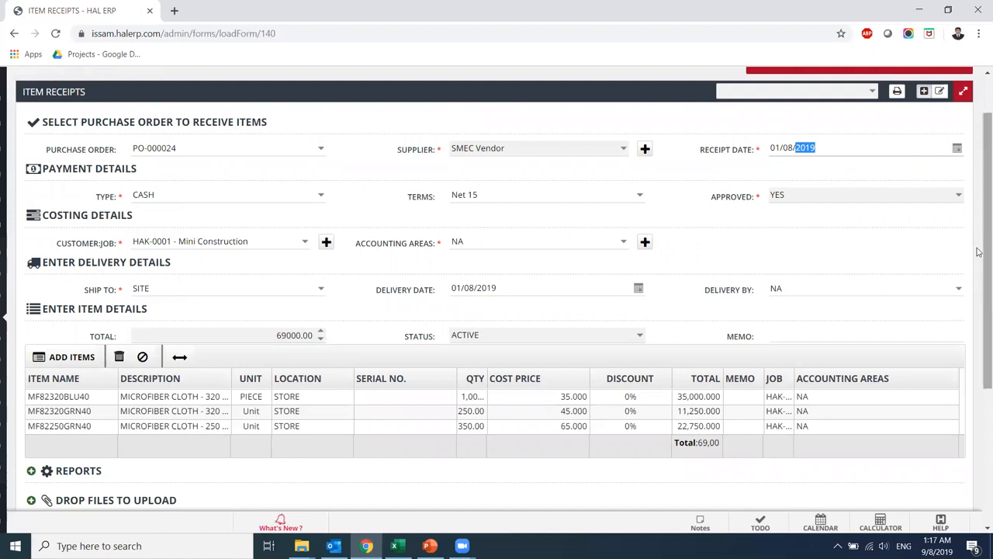
{"action": "scroll", "coordinate": [980, 250], "scroll_direction": "down", "scroll_amount": 3}
{"action": "left_click", "coordinate": [942, 421]}
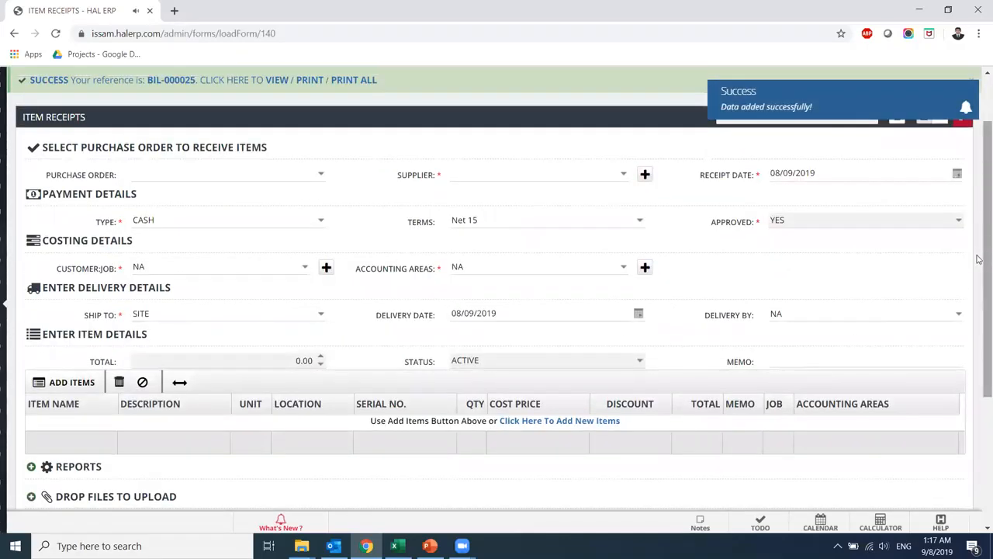
Create a new purchase invoice for supplier SMEC Vendor and load the newly received purchase order for HAK-0001 - Mini Construction into it.
{"action": "left_click_drag", "start_coordinate": [986, 257], "coordinate": [979, 192]}
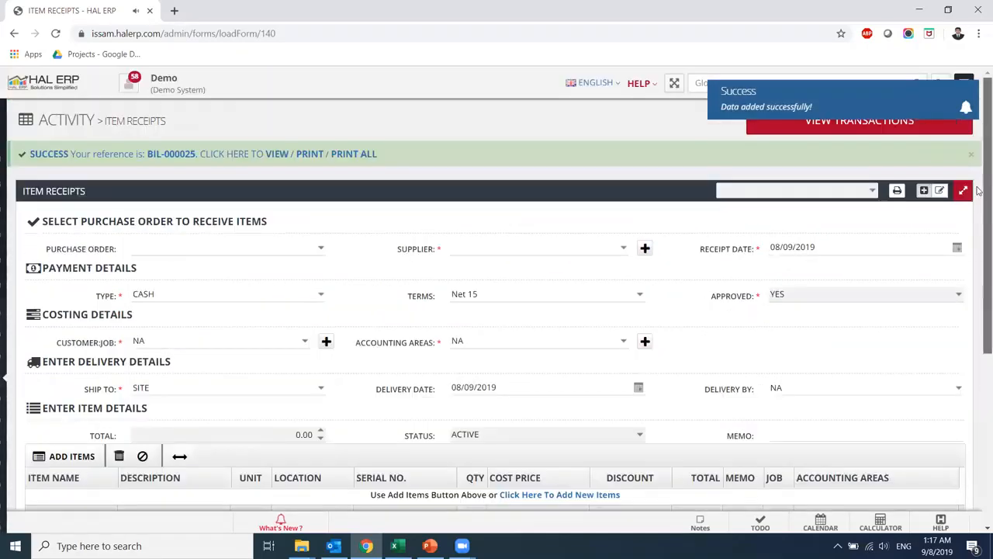
{"action": "mouse_move", "coordinate": [3, 412]}
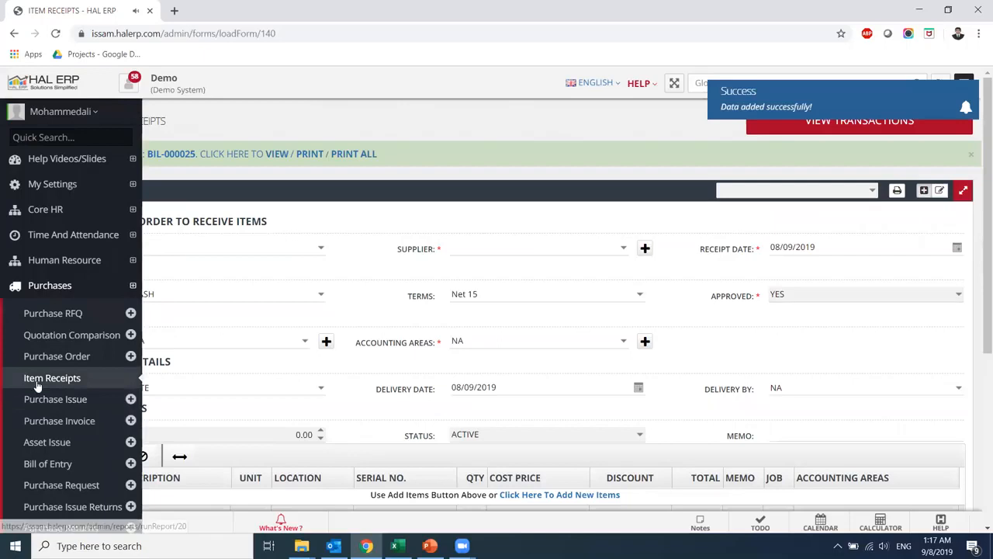
{"action": "left_click", "coordinate": [68, 422]}
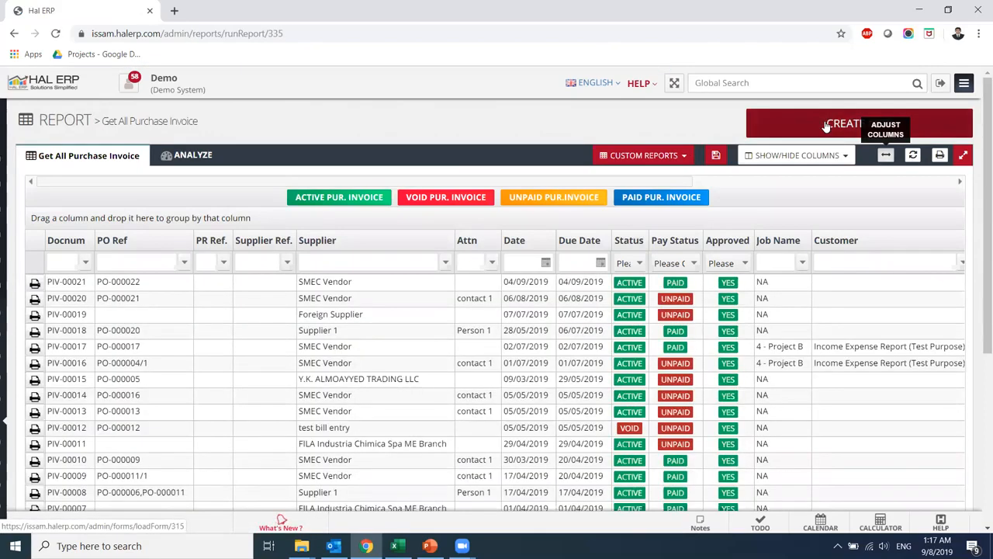
{"action": "left_click", "coordinate": [827, 127]}
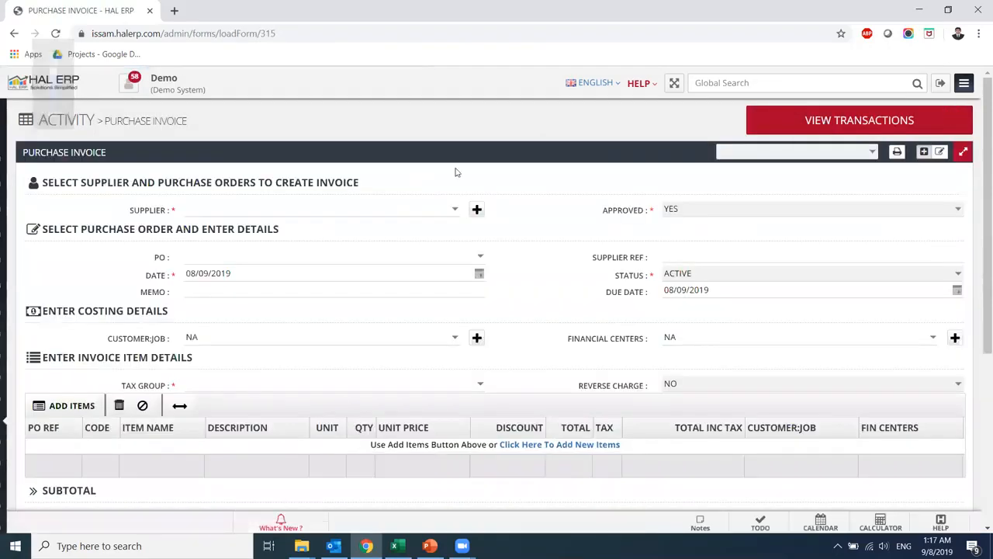
{"action": "left_click", "coordinate": [353, 209]}
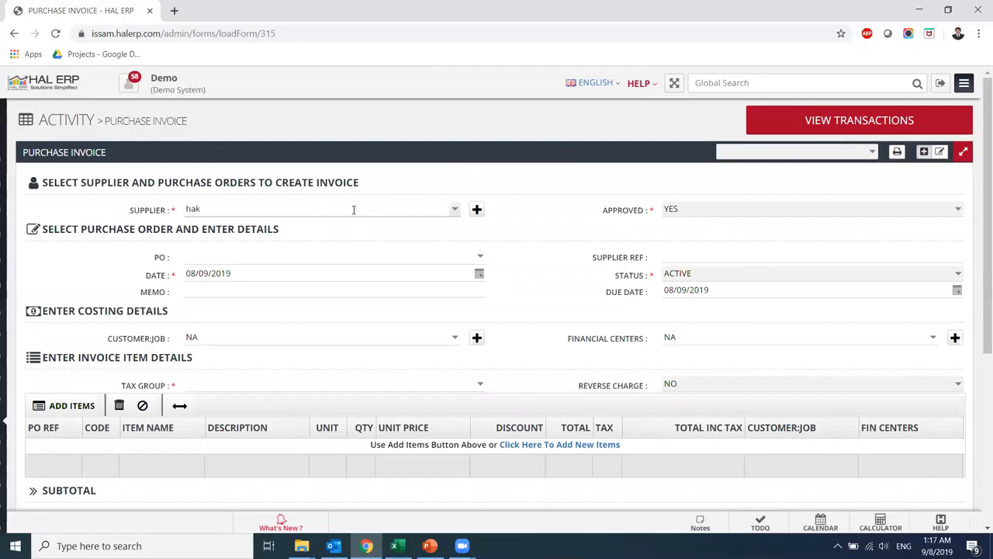
{"action": "key", "text": "ctrl+a"}
{"action": "type", "text": "smec"}
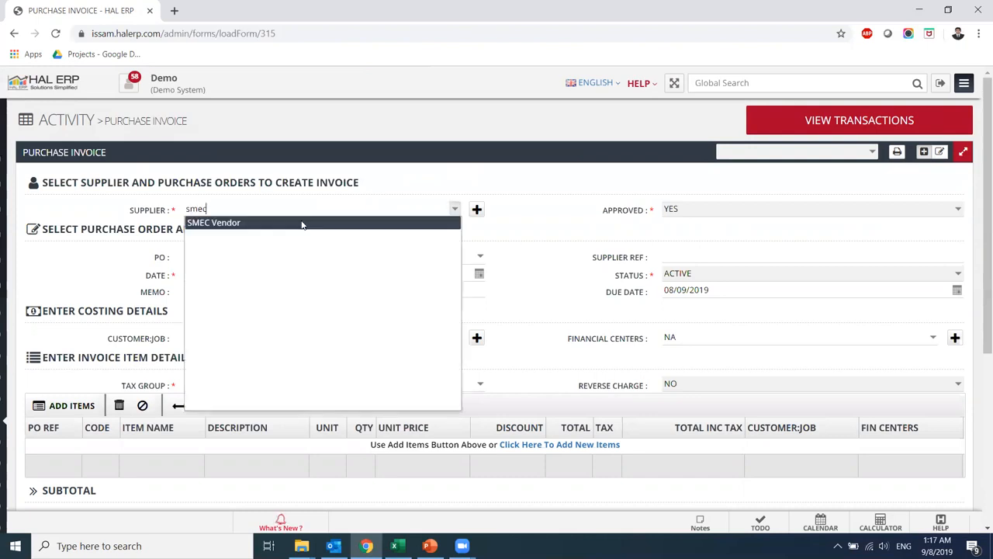
{"action": "left_click", "coordinate": [302, 225]}
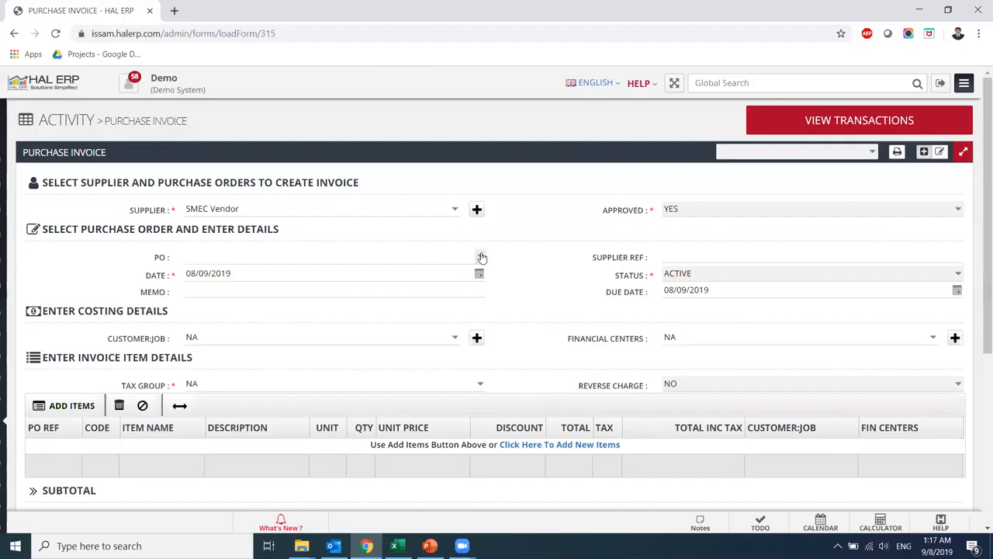
{"action": "left_click", "coordinate": [481, 257]}
{"action": "left_click", "coordinate": [412, 270]}
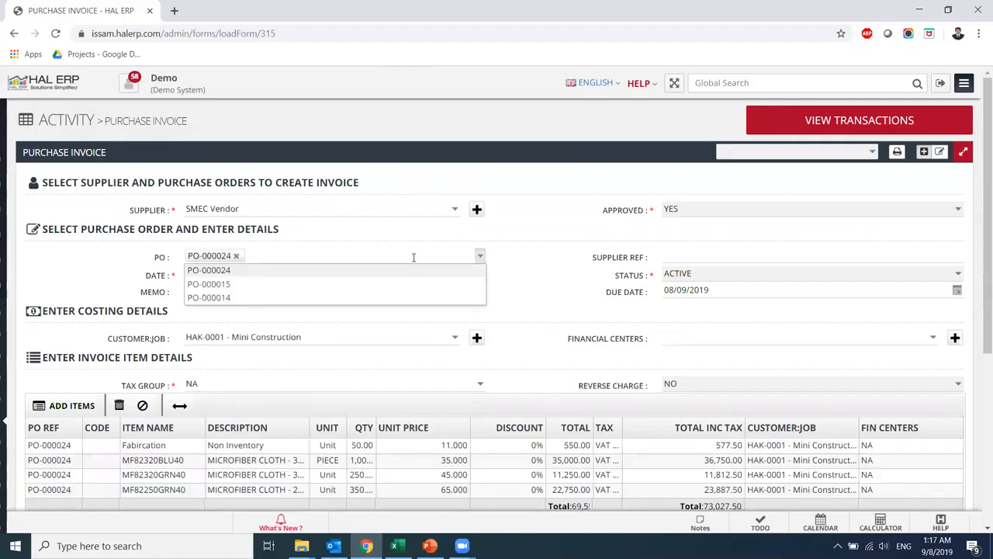
{"action": "left_click", "coordinate": [501, 234]}
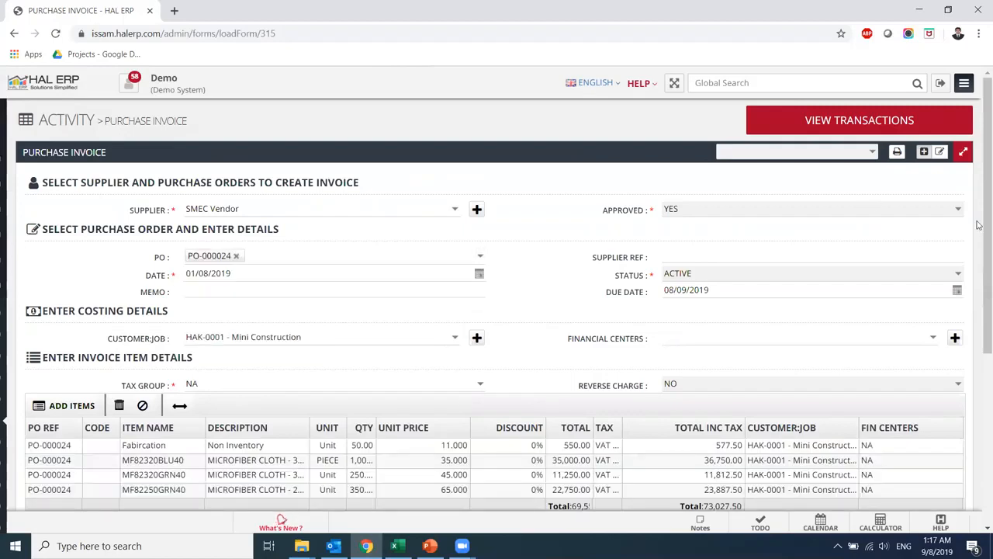
Set the purchase invoice's tax group to VAT EXC - 5% and save the invoice.
{"action": "left_click_drag", "start_coordinate": [979, 227], "coordinate": [979, 308]}
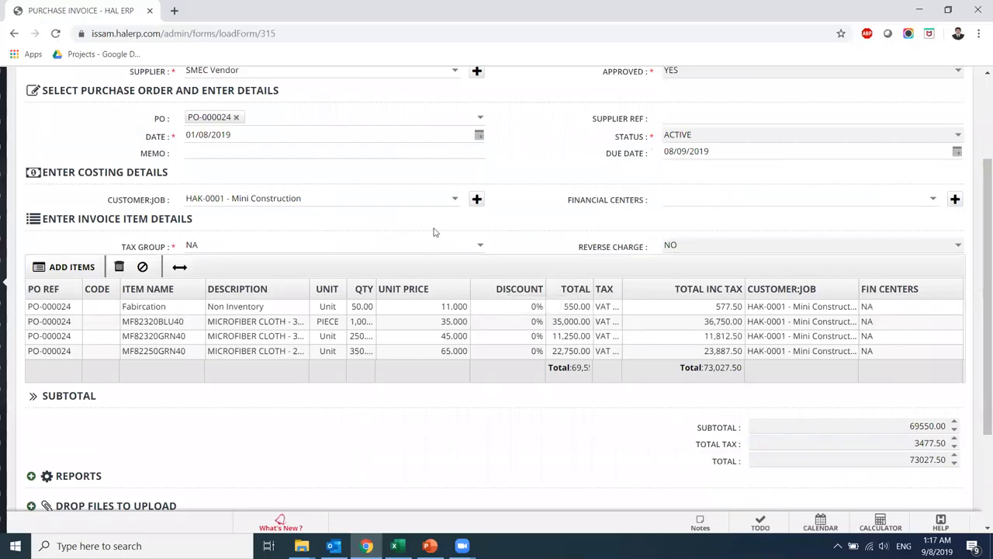
{"action": "left_click", "coordinate": [480, 247]}
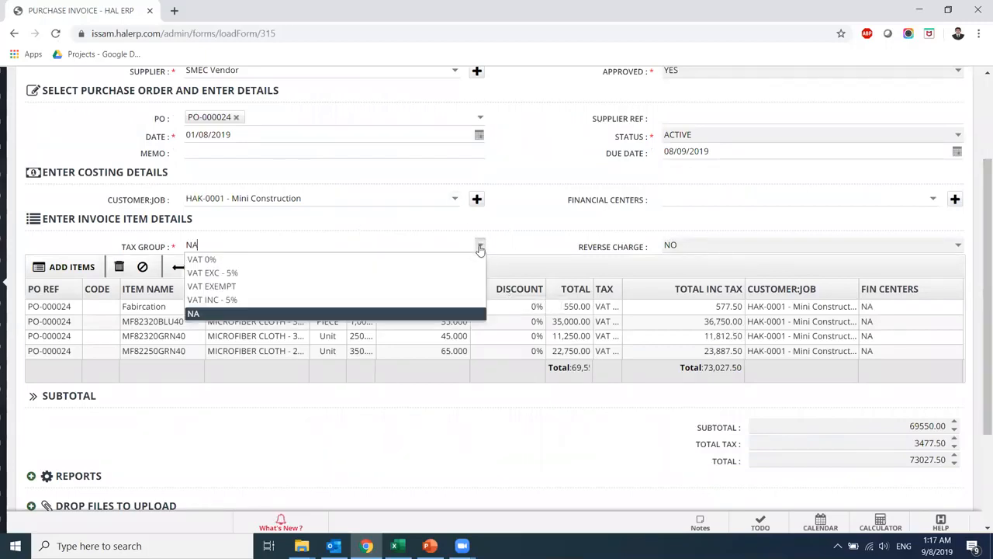
{"action": "left_click", "coordinate": [411, 272]}
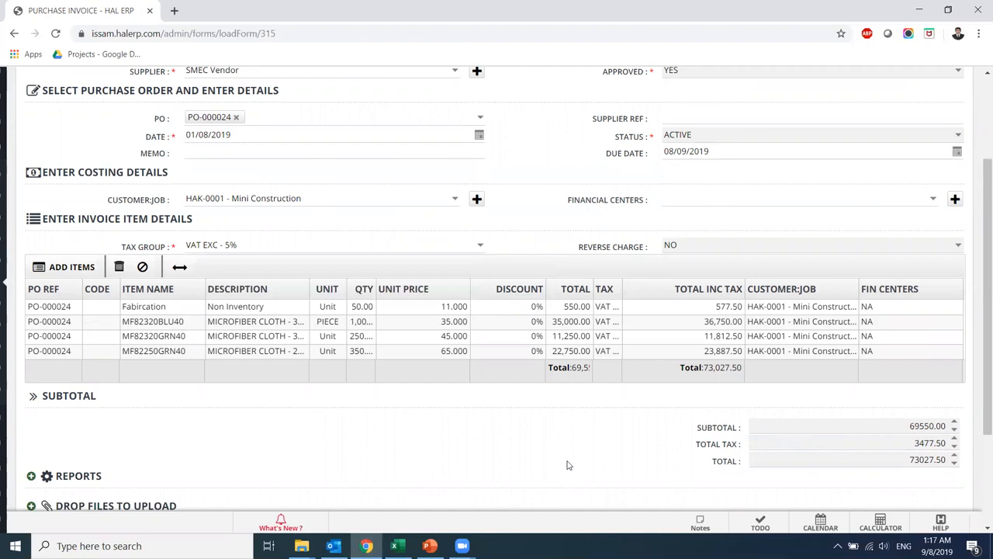
{"action": "scroll", "coordinate": [979, 362], "scroll_direction": "down", "scroll_amount": 3}
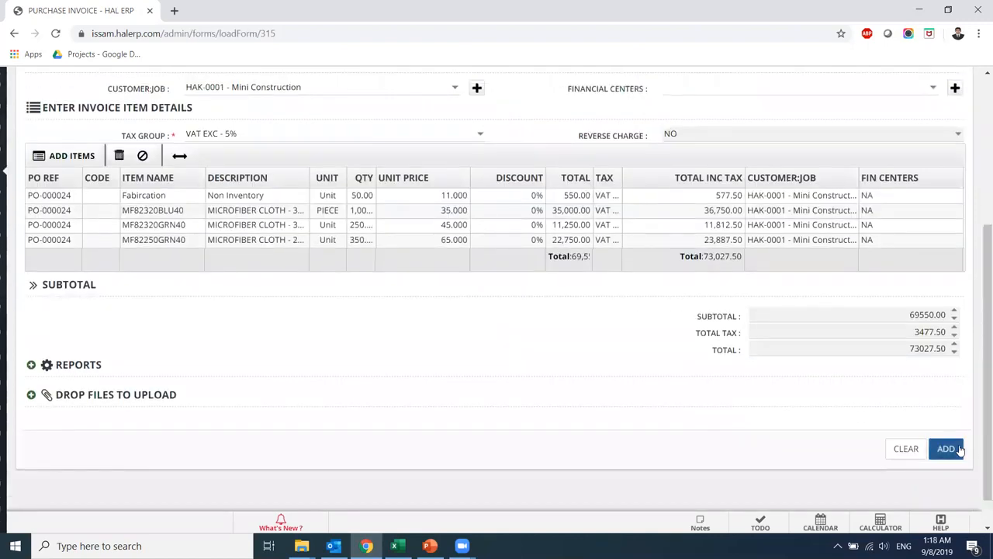
{"action": "left_click", "coordinate": [958, 450]}
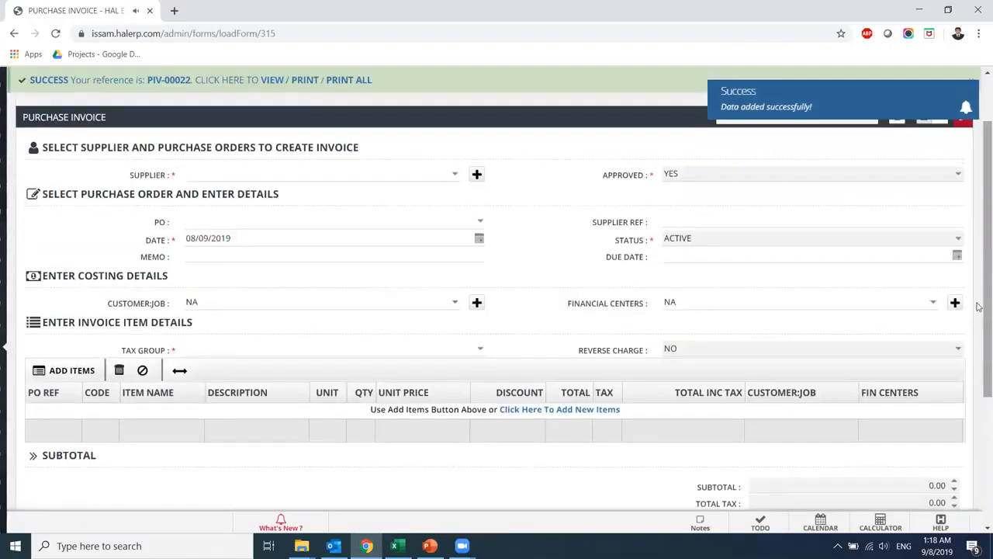
{"action": "left_click_drag", "start_coordinate": [983, 258], "coordinate": [980, 186]}
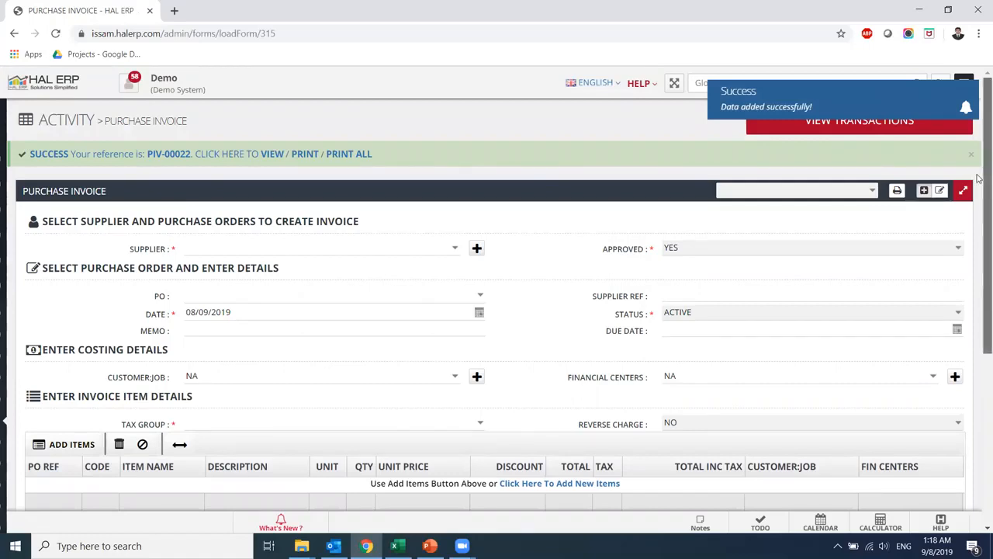
{"action": "mouse_move", "coordinate": [3, 480]}
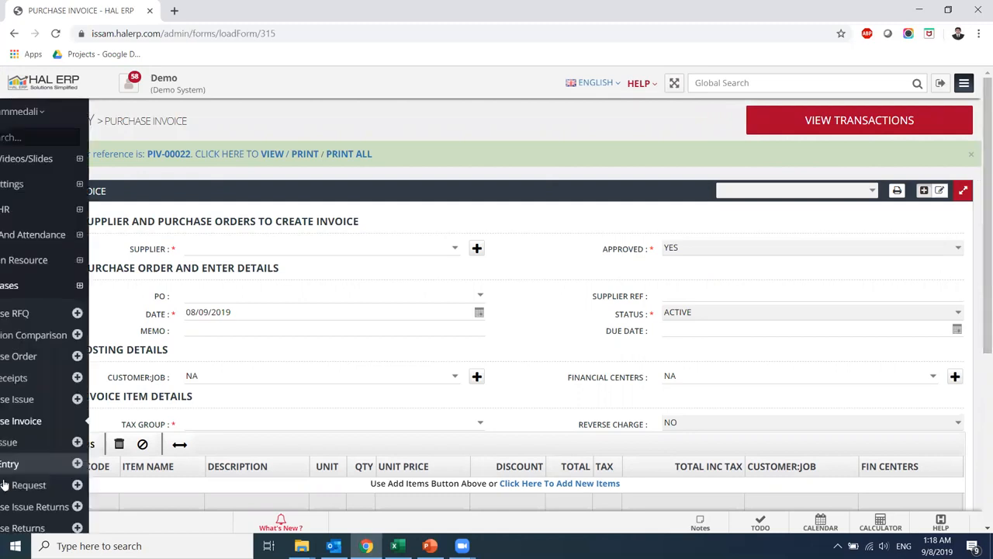
Create a new Record Expenses entry under Expenses.
{"action": "left_click", "coordinate": [52, 285]}
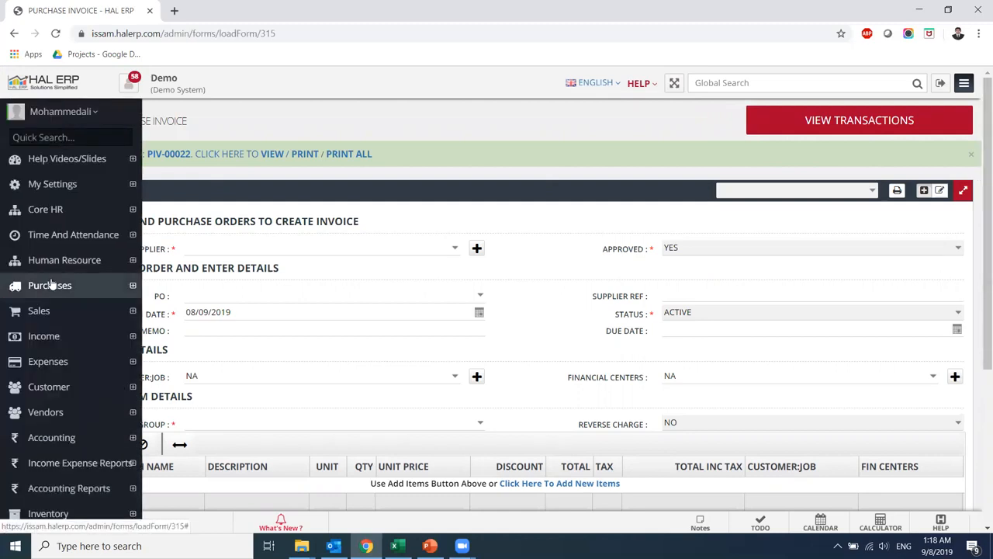
{"action": "left_click", "coordinate": [39, 372]}
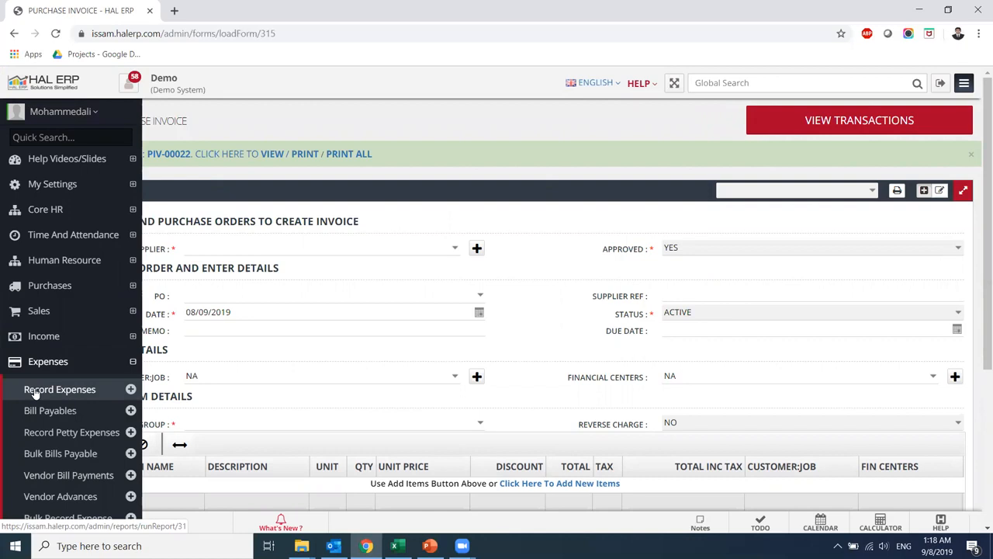
{"action": "left_click", "coordinate": [35, 391]}
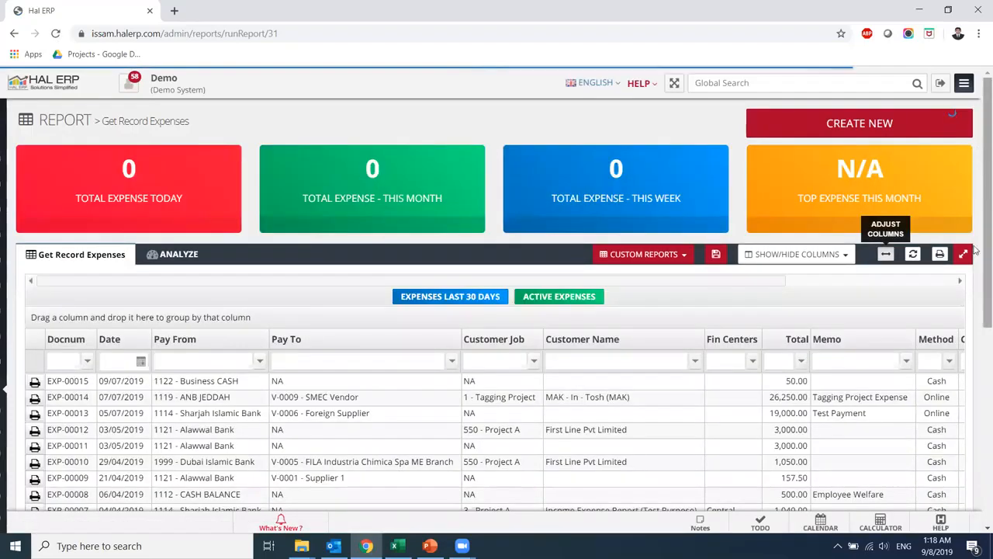
{"action": "mouse_move", "coordinate": [4, 396]}
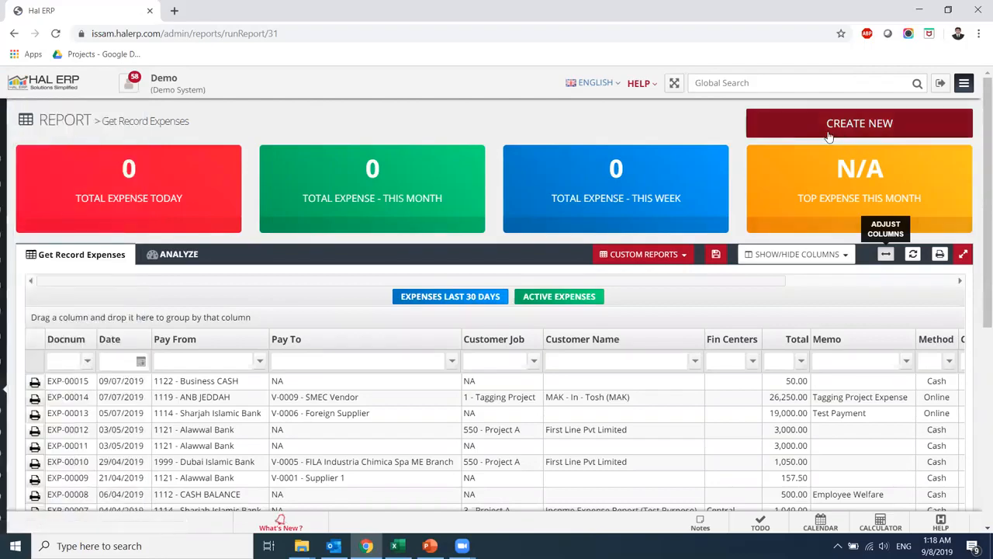
{"action": "left_click", "coordinate": [811, 136]}
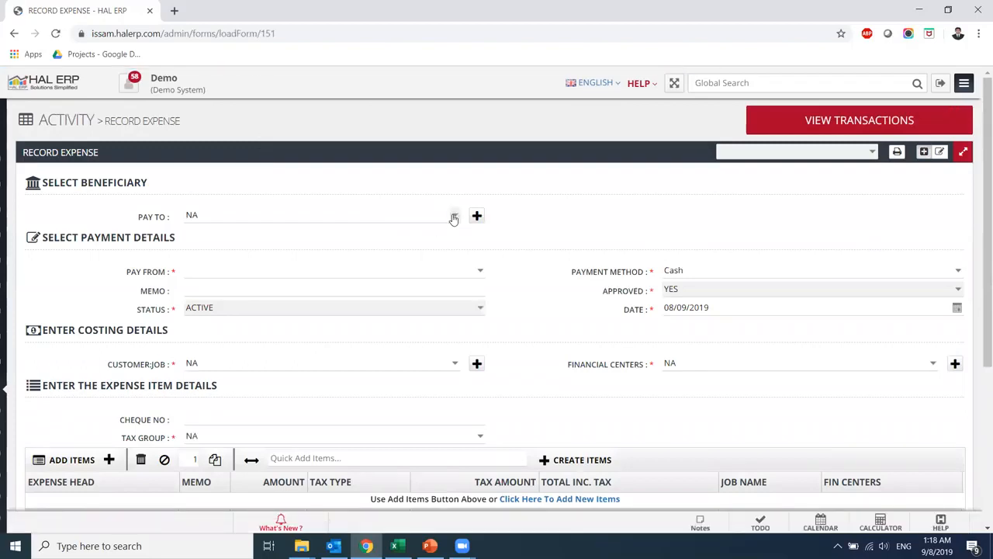
Set the expense to pay Supplier 1 from 1114 - Sharjah Islamic Bank with the Online payment method.
{"action": "left_click", "coordinate": [454, 216]}
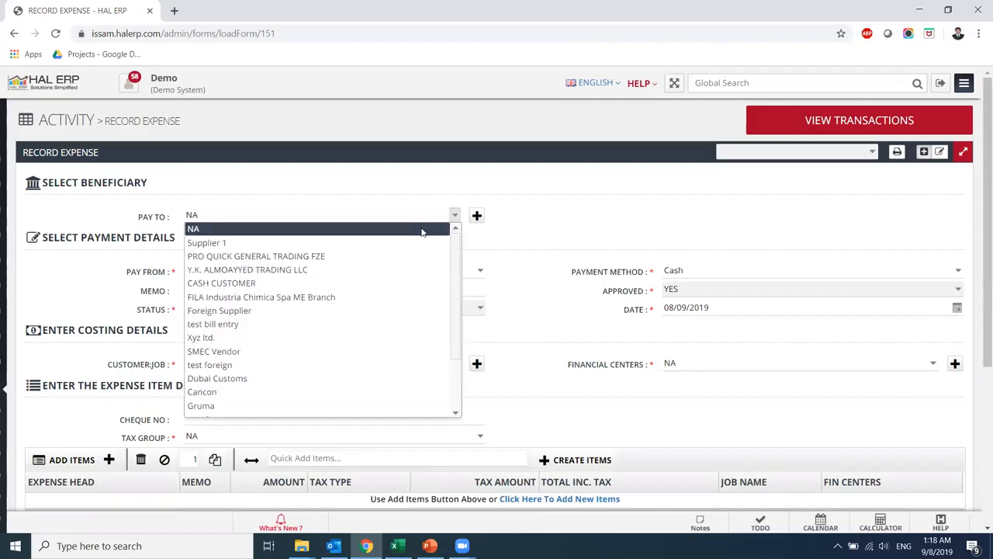
{"action": "left_click", "coordinate": [397, 245]}
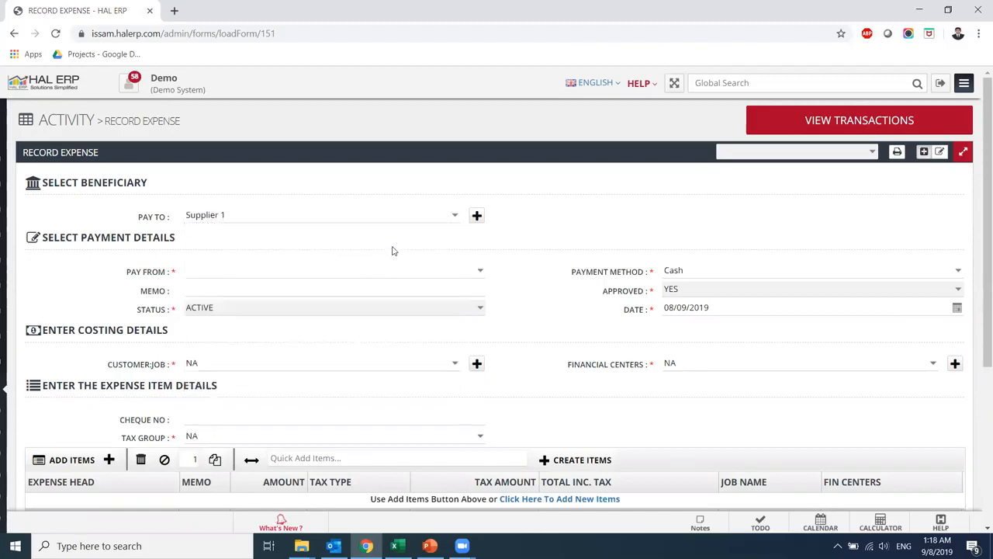
{"action": "left_click", "coordinate": [479, 270]}
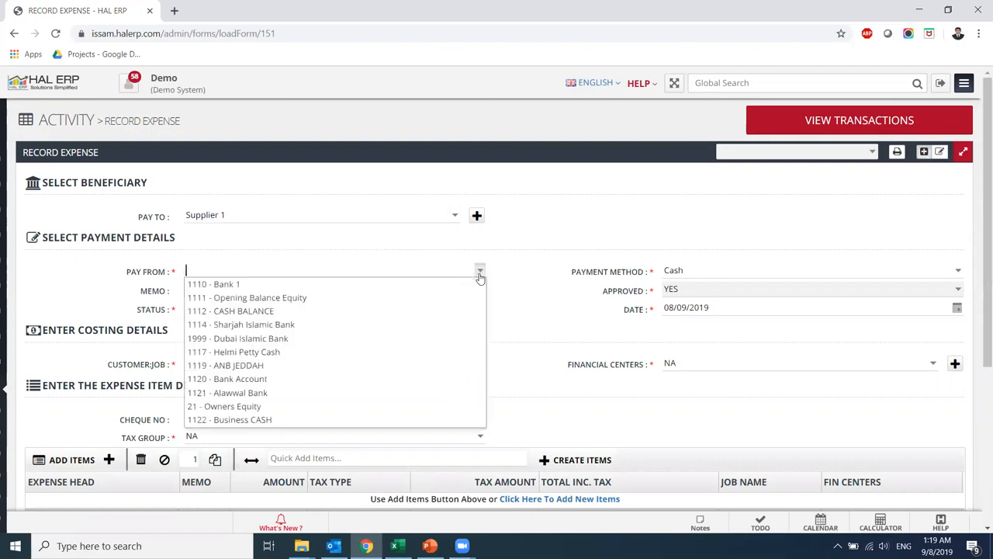
{"action": "left_click", "coordinate": [398, 329]}
{"action": "left_click", "coordinate": [399, 332]}
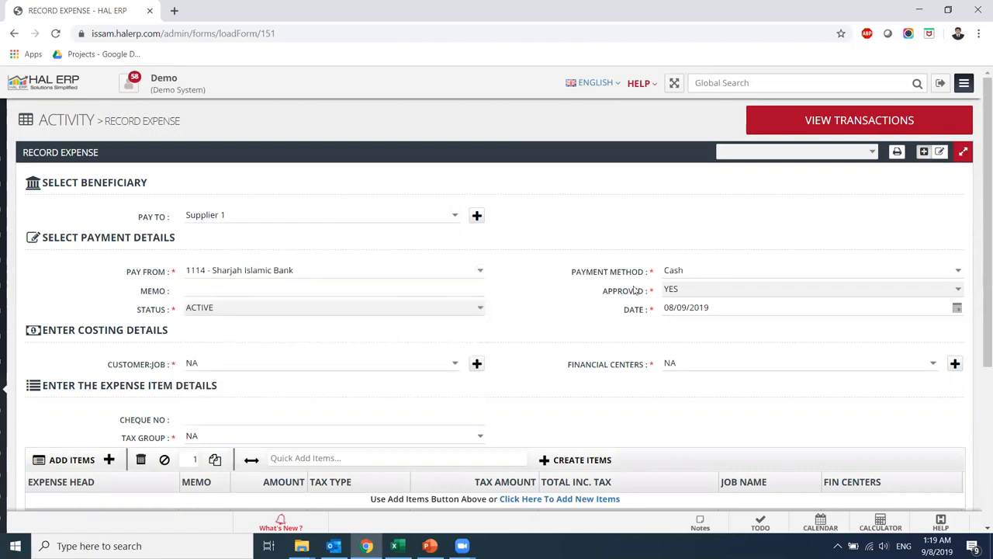
{"action": "left_click", "coordinate": [947, 268]}
{"action": "left_click", "coordinate": [825, 326]}
{"action": "left_click", "coordinate": [824, 326]}
Assign the expense to job HAK-0001 - Mini Construction and set its tax group to VAT EXC - 5%.
{"action": "double_click", "coordinate": [255, 365]}
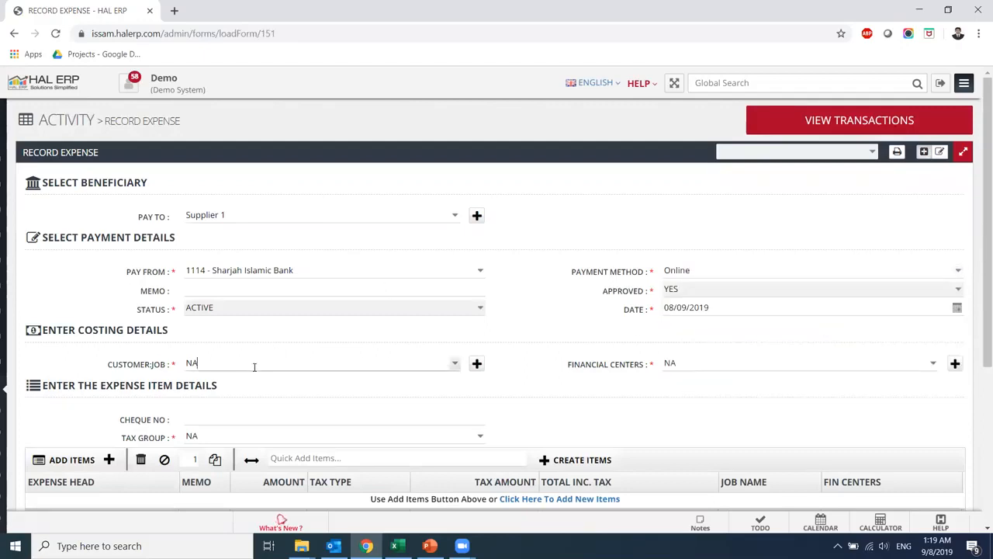
{"action": "type", "text": "hak"}
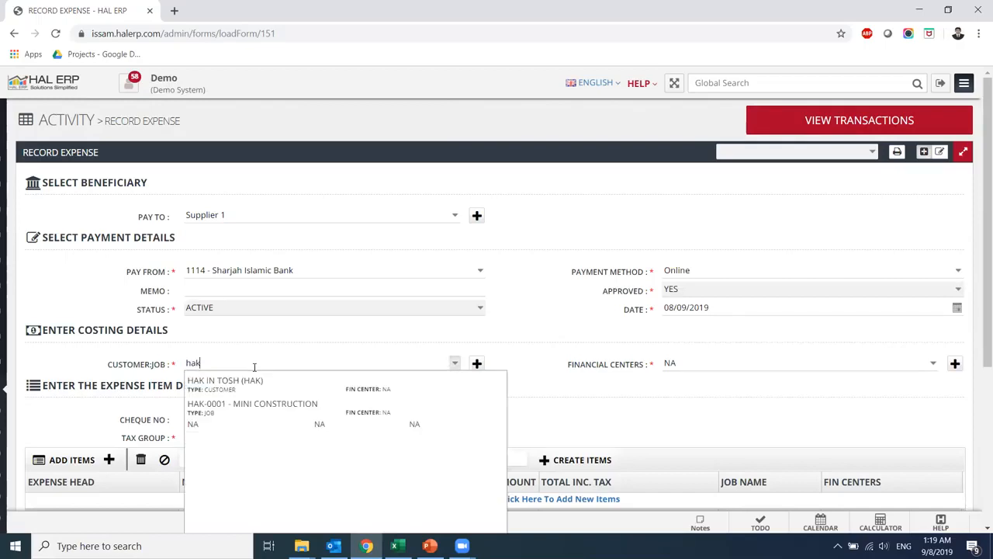
{"action": "left_click", "coordinate": [238, 406]}
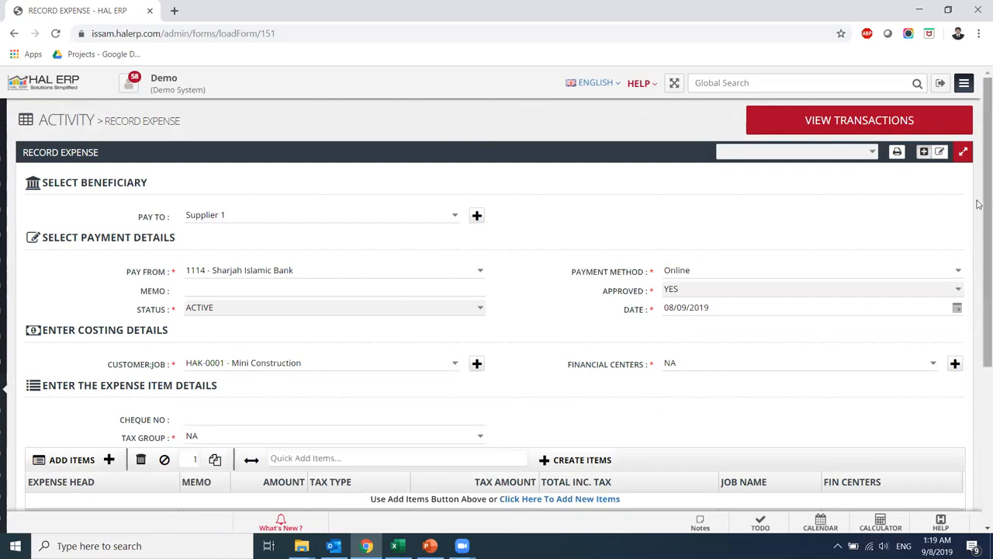
{"action": "left_click_drag", "start_coordinate": [978, 204], "coordinate": [979, 286]}
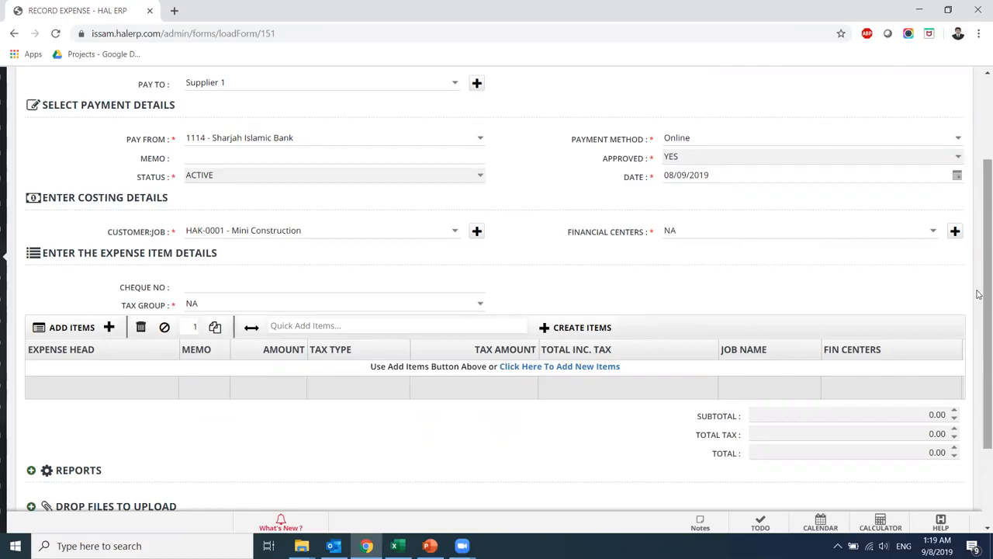
{"action": "left_click", "coordinate": [480, 306]}
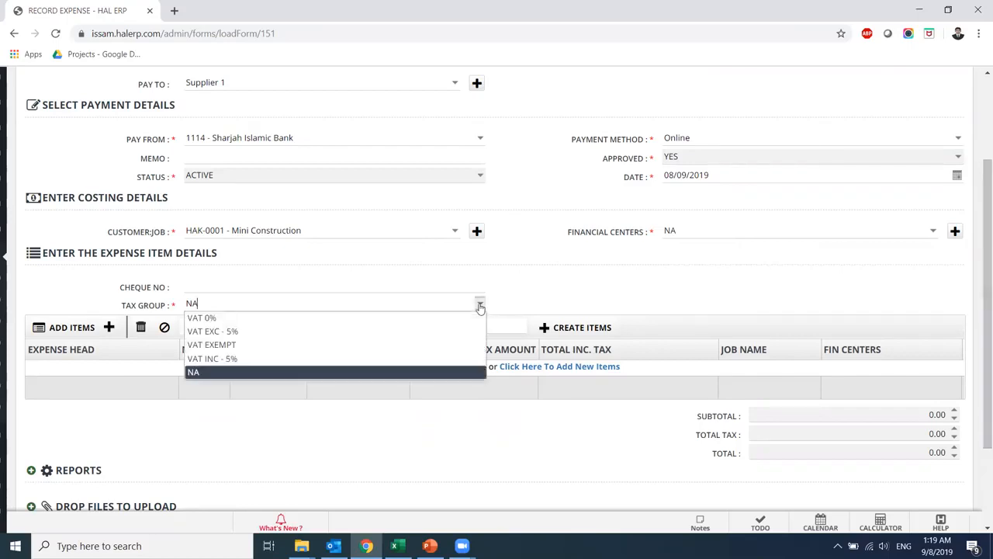
{"action": "left_click", "coordinate": [432, 332]}
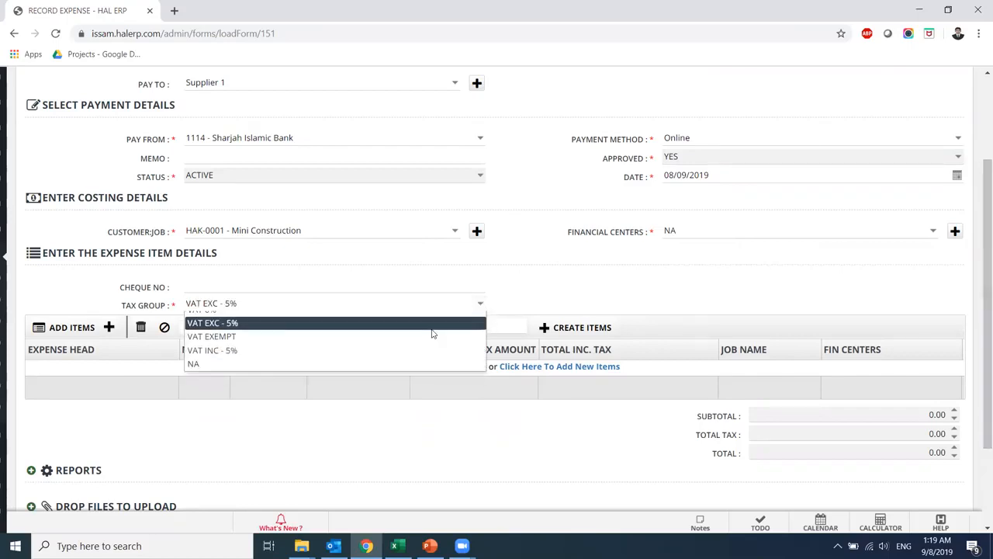
Search the expense heads for "expense" and add 4001 - Advertising as an item of the expense.
{"action": "left_click", "coordinate": [70, 327]}
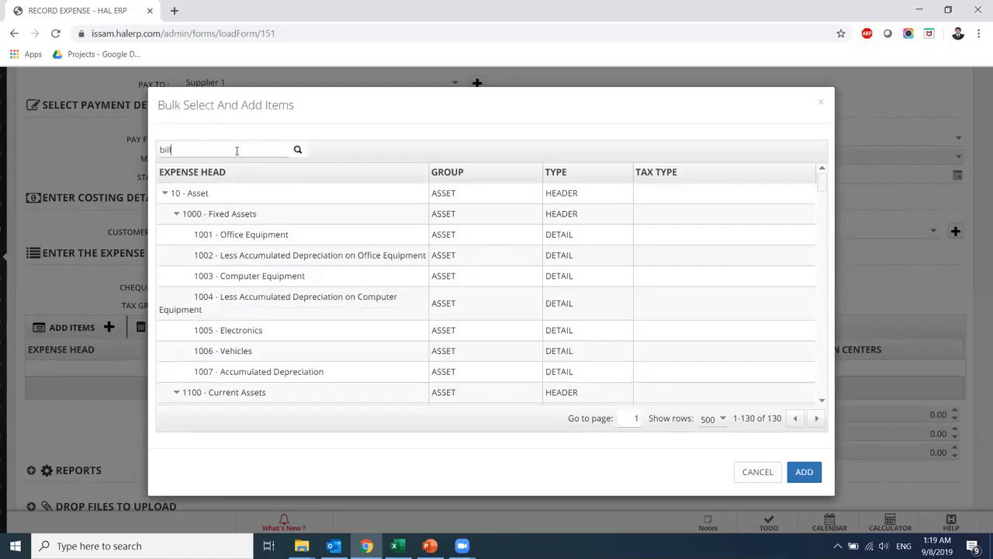
{"action": "key", "text": "Return"}
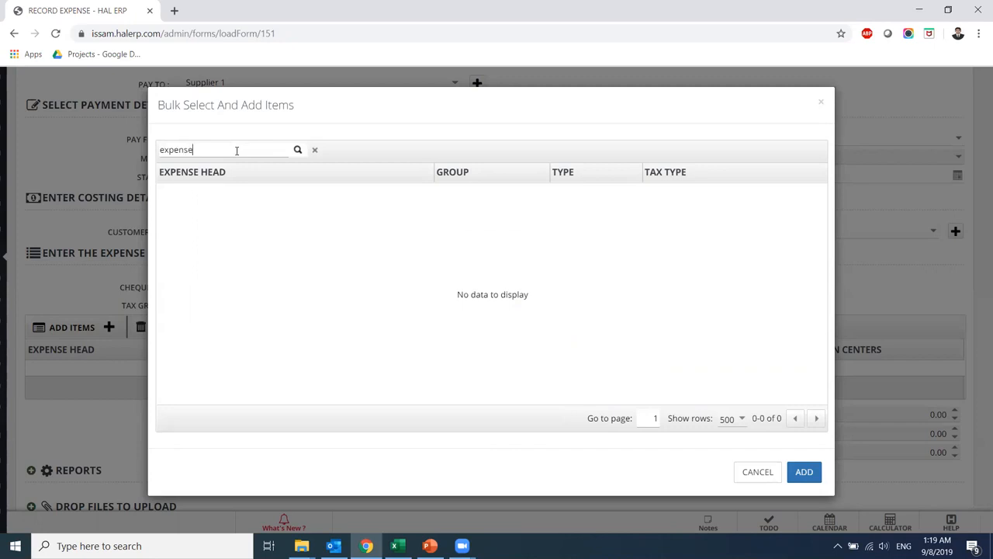
{"action": "key", "text": "Return"}
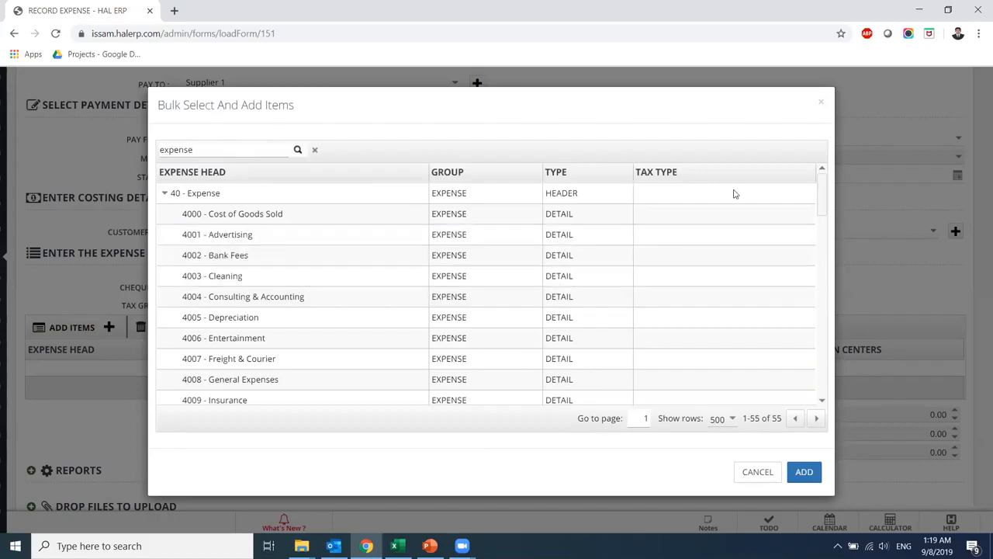
{"action": "left_click_drag", "start_coordinate": [825, 200], "coordinate": [750, 179]}
{"action": "left_click", "coordinate": [386, 233]}
{"action": "key", "text": "Down"}
{"action": "key", "text": "Down"}
{"action": "key", "text": "Up"}
{"action": "key", "text": "Up"}
{"action": "key", "text": "Down"}
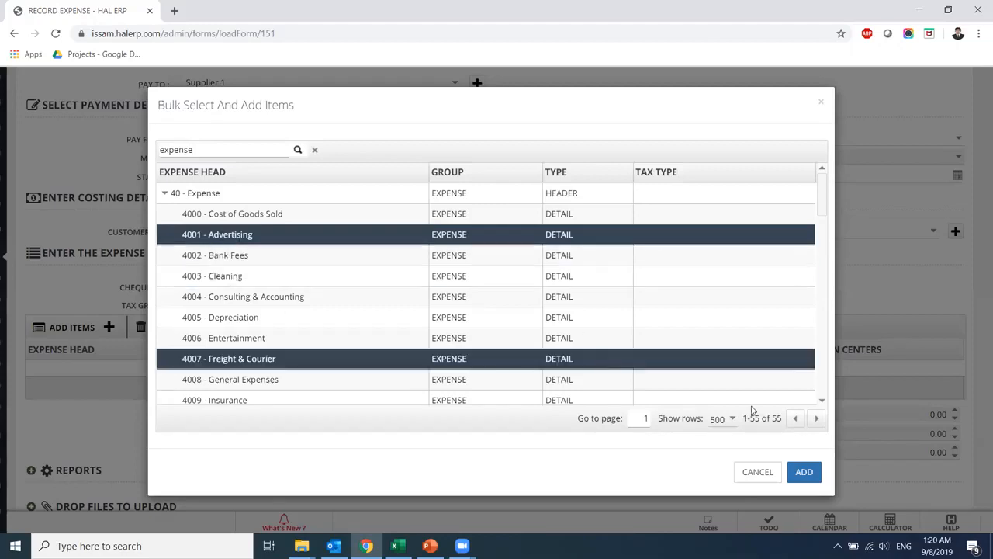
{"action": "left_click", "coordinate": [810, 474]}
{"action": "left_click", "coordinate": [747, 472]}
Set the Advertising line's amount to 25,000 and save the expense.
{"action": "left_click", "coordinate": [268, 372]}
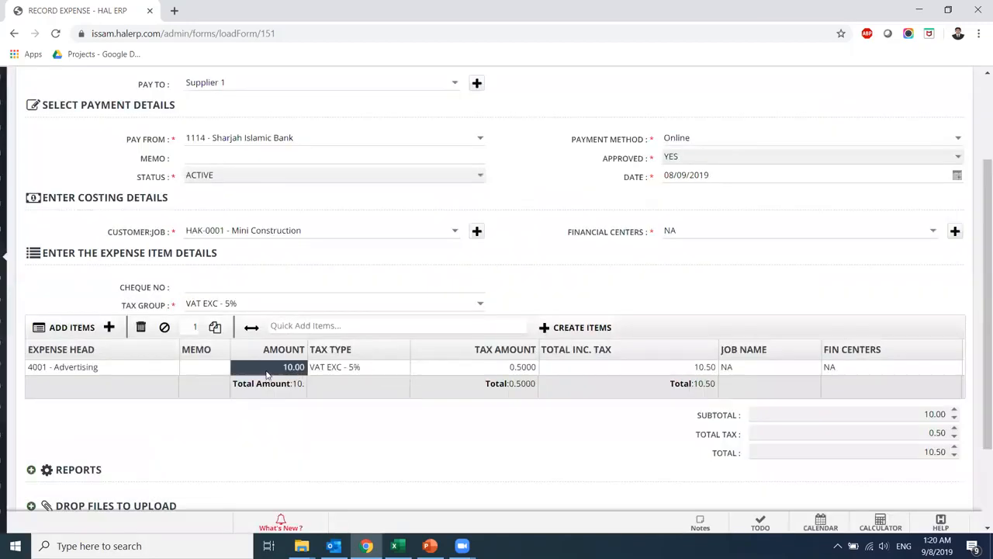
{"action": "left_click", "coordinate": [266, 372]}
{"action": "type", "text": "25,000"}
{"action": "key", "text": "Return"}
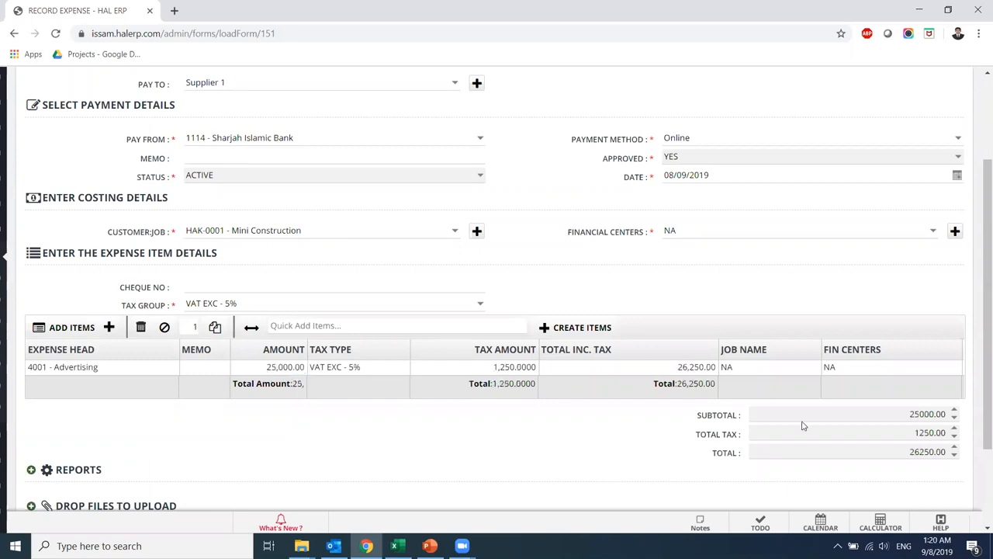
{"action": "scroll", "coordinate": [932, 346], "scroll_direction": "down", "scroll_amount": 2}
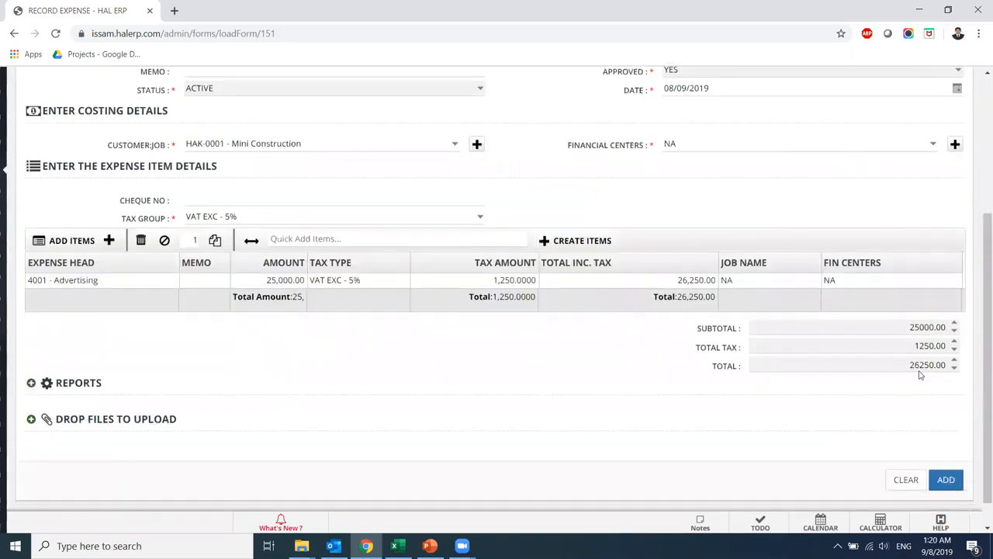
{"action": "left_click", "coordinate": [947, 481]}
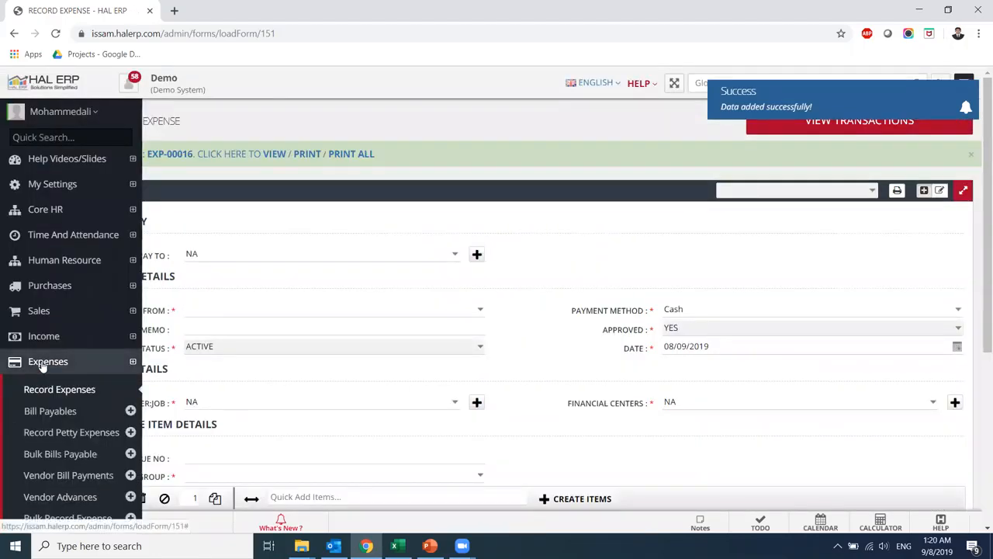
Create a new Record Income entry under Income and assign it to job HAK-0001 - Mini Construction.
{"action": "left_click", "coordinate": [43, 361]}
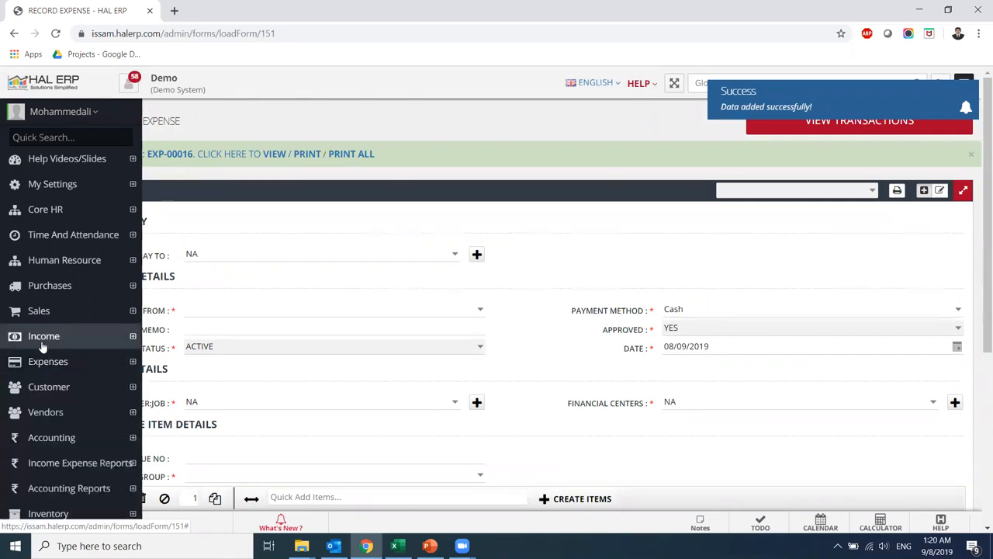
{"action": "left_click", "coordinate": [43, 342]}
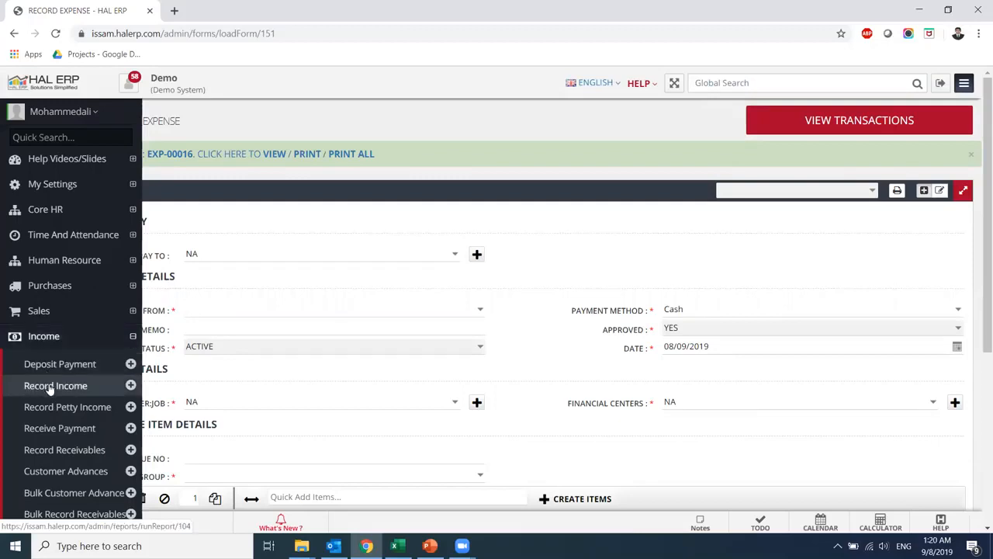
{"action": "left_click", "coordinate": [49, 387]}
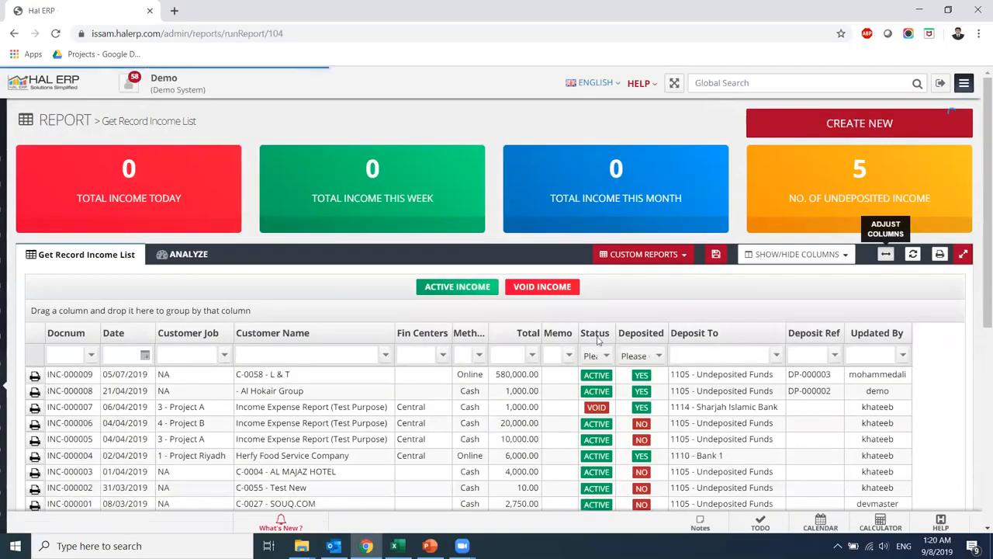
{"action": "left_click", "coordinate": [859, 124]}
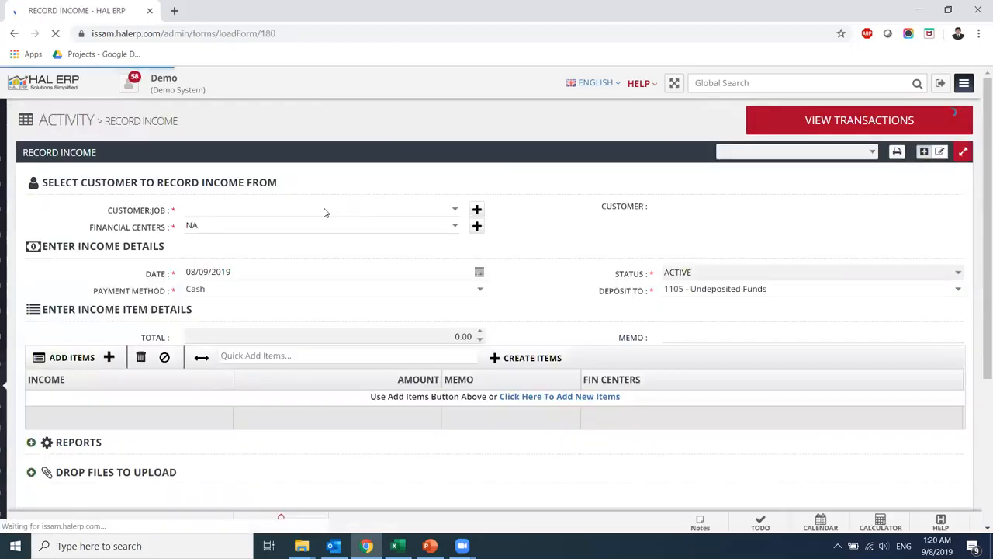
{"action": "left_click", "coordinate": [302, 210]}
{"action": "type", "text": "hak"}
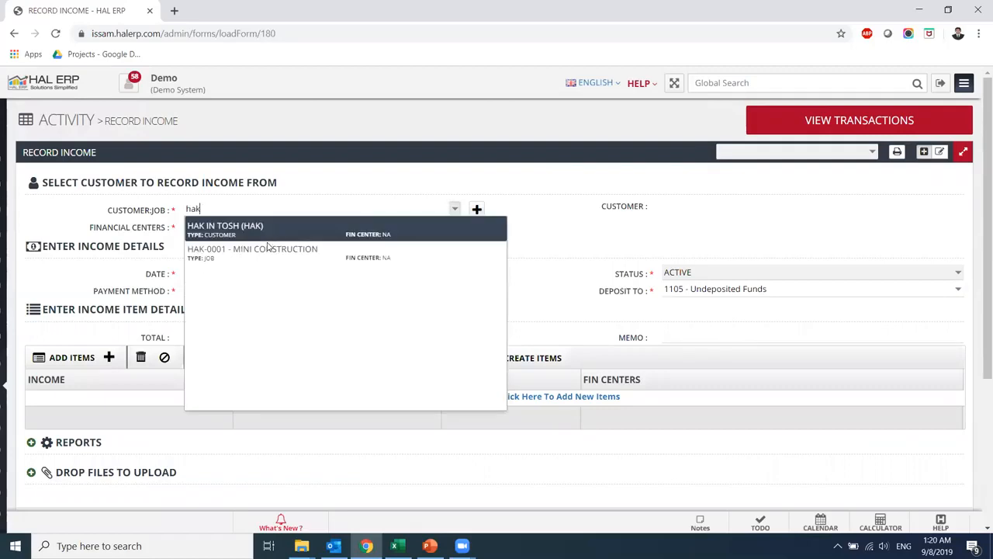
{"action": "left_click", "coordinate": [264, 249]}
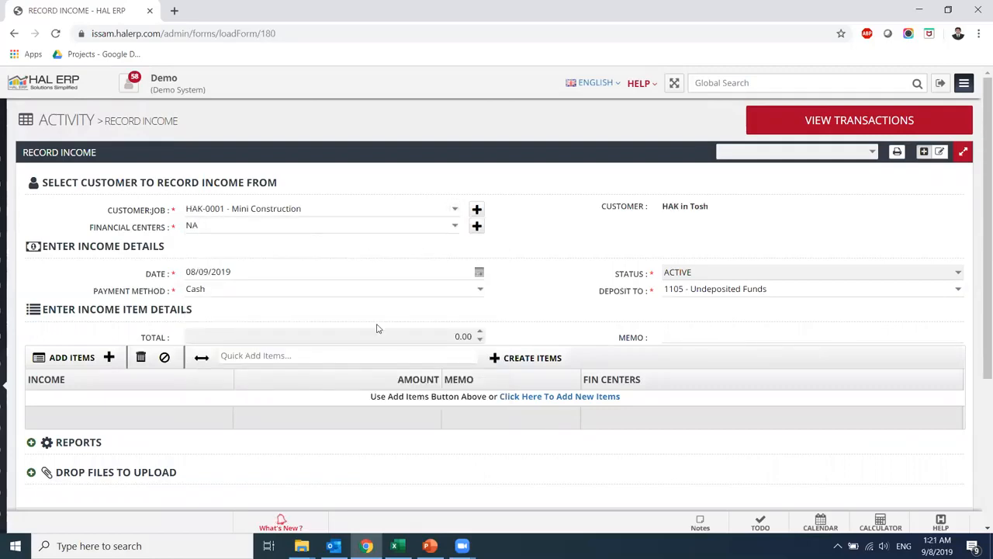
Set the income date to 31/08/2019 and the deposit account to 1114 - Sharjah Islamic Bank.
{"action": "double_click", "coordinate": [191, 271]}
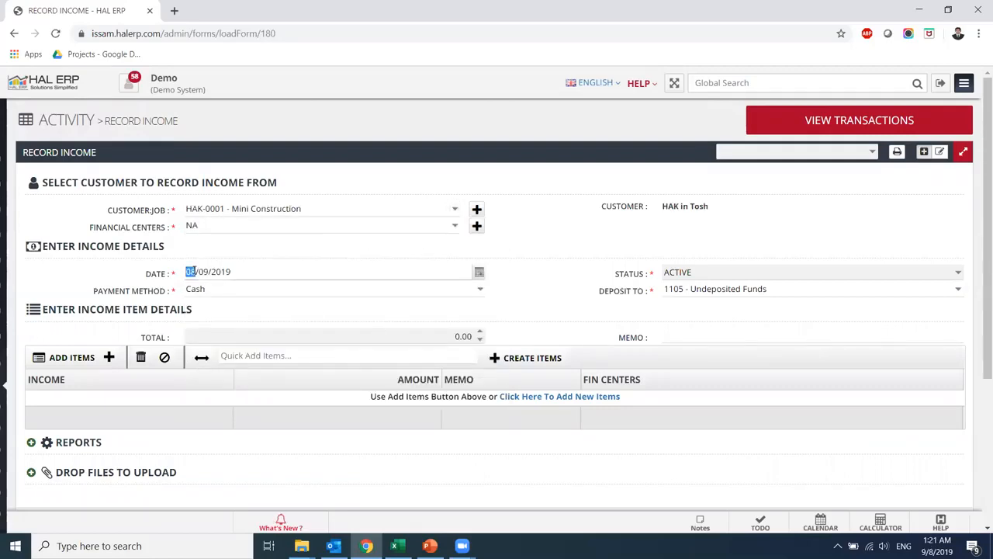
{"action": "type", "text": "01/"}
{"action": "type", "text": "01"}
{"action": "left_click", "coordinate": [192, 271]}
{"action": "type", "text": "31/08"}
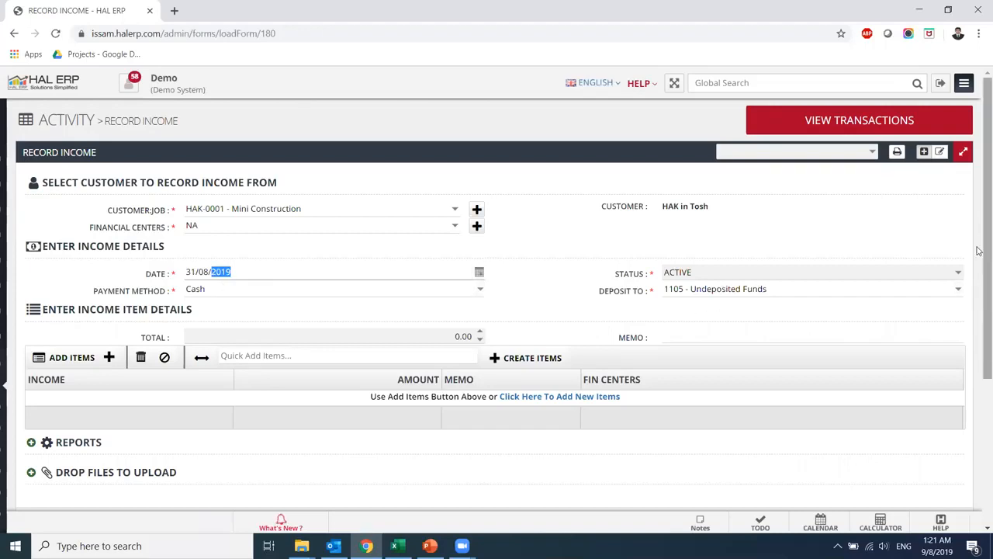
{"action": "scroll", "coordinate": [979, 250], "scroll_direction": "down", "scroll_amount": 1}
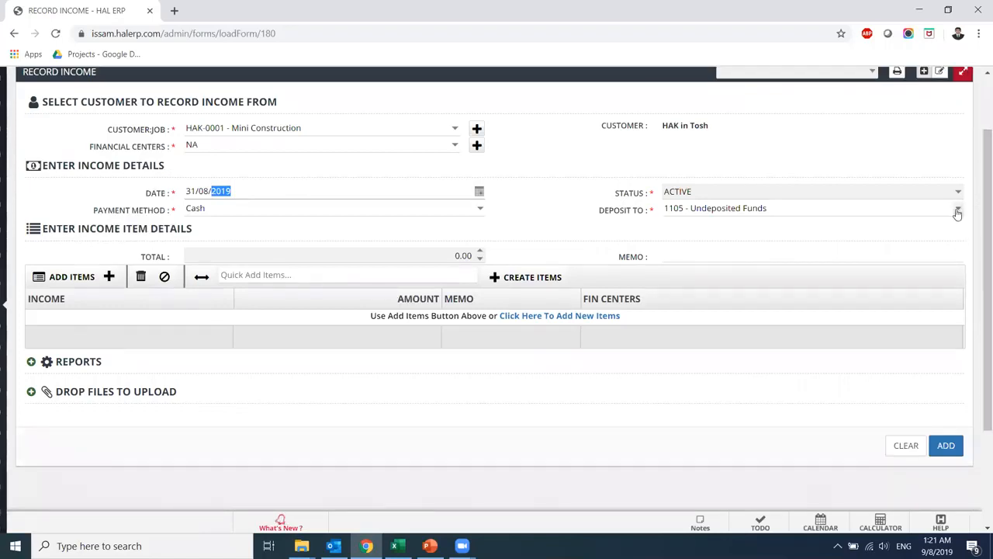
{"action": "left_click", "coordinate": [958, 214]}
{"action": "scroll", "coordinate": [836, 273], "scroll_direction": "down", "scroll_amount": 1}
{"action": "left_click", "coordinate": [832, 257]}
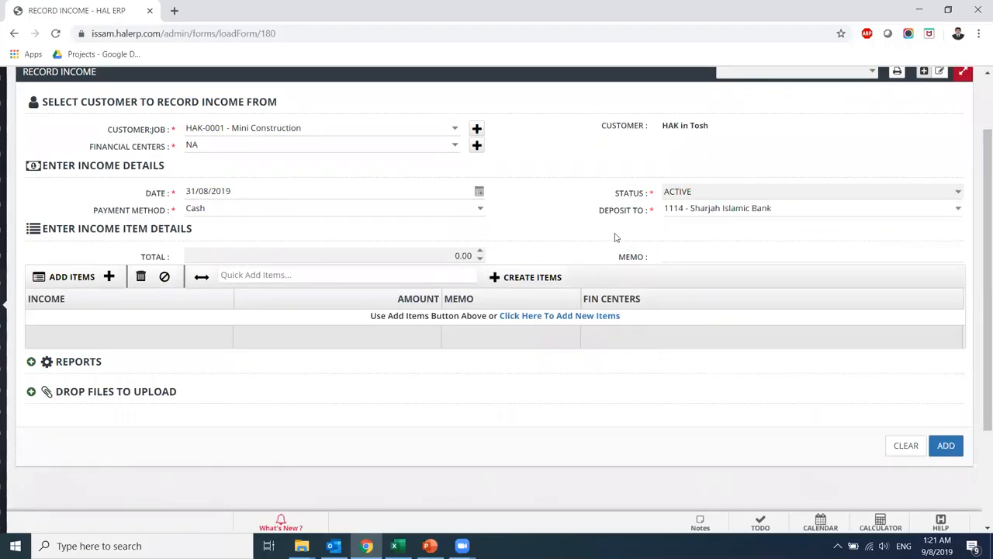
Search the income heads for "sales" and for "income", and add 3001 - Other Revenue as an item of the income entry.
{"action": "left_click", "coordinate": [63, 279]}
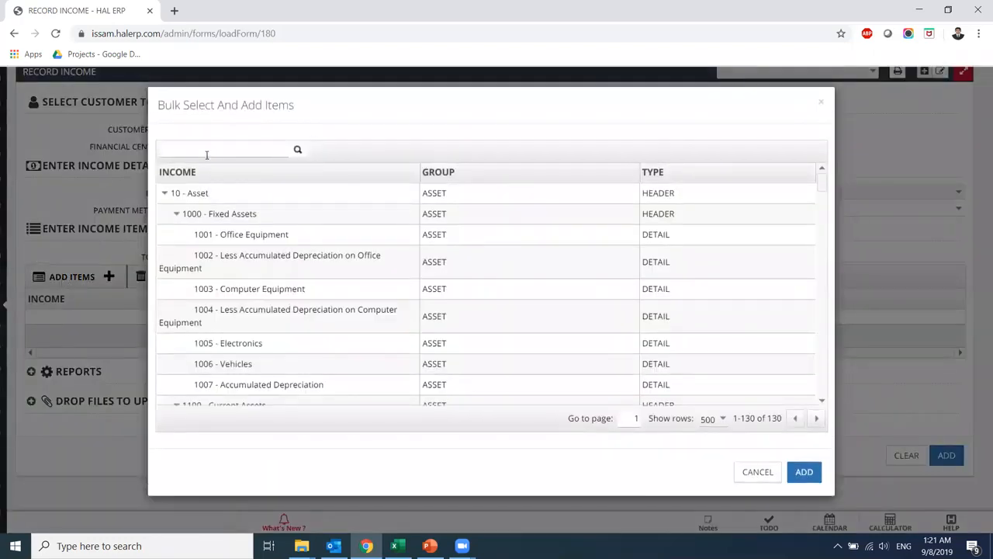
{"action": "type", "text": "sales"}
{"action": "key", "text": "Return"}
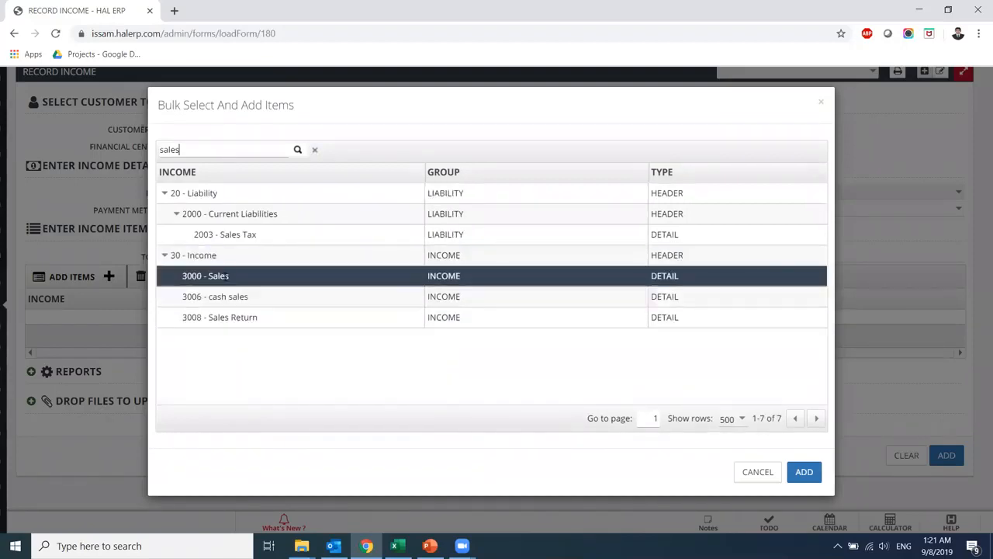
{"action": "double_click", "coordinate": [191, 151]}
{"action": "type", "text": "income"}
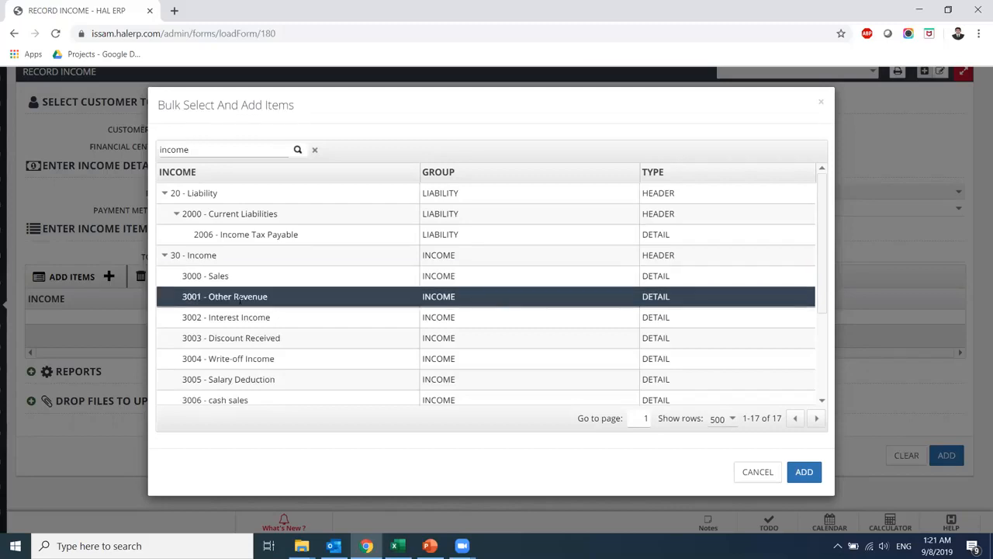
{"action": "left_click", "coordinate": [806, 475]}
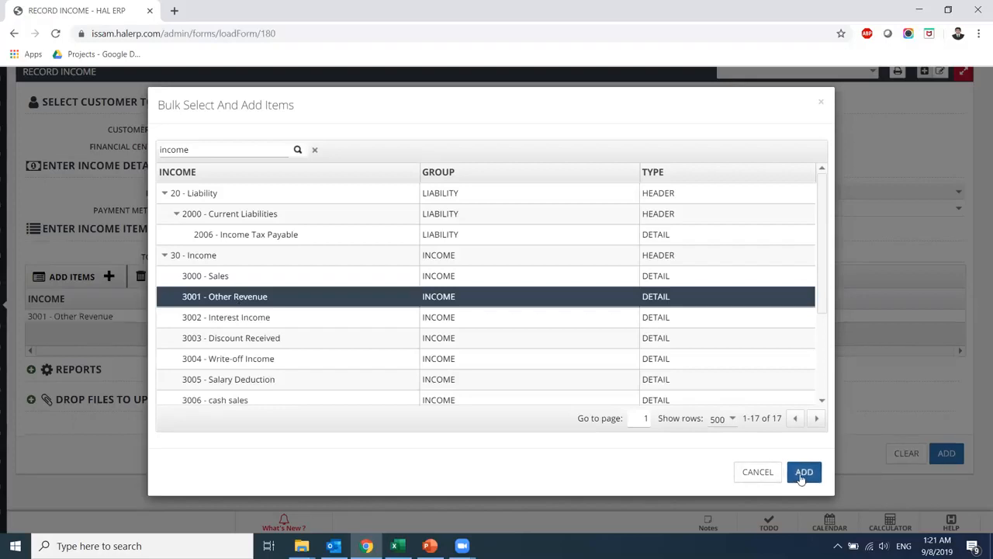
{"action": "left_click", "coordinate": [768, 472]}
Set the Other Revenue line's amount to 100,000 and save the income entry.
{"action": "left_click", "coordinate": [401, 315]}
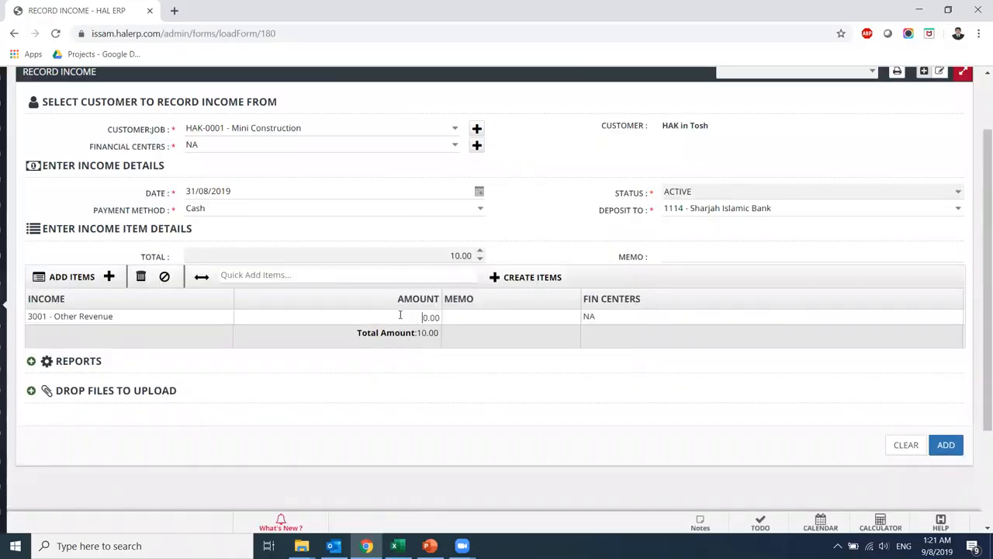
{"action": "type", "text": "0000"}
{"action": "left_click_drag", "start_coordinate": [984, 340], "coordinate": [984, 407]}
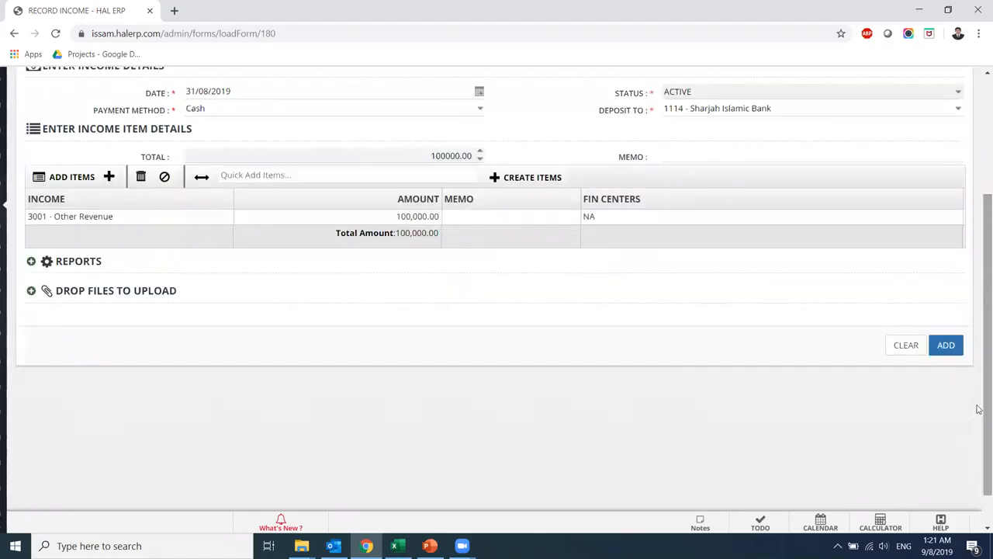
{"action": "left_click", "coordinate": [948, 353]}
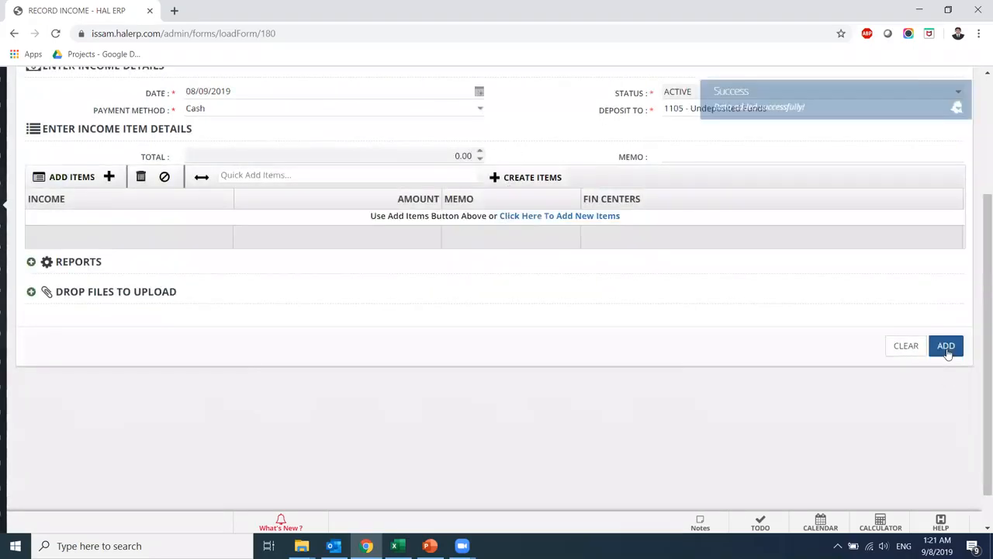
{"action": "scroll", "coordinate": [608, 160], "scroll_direction": "up", "scroll_amount": 2}
{"action": "scroll", "coordinate": [609, 160], "scroll_direction": "up", "scroll_amount": 1}
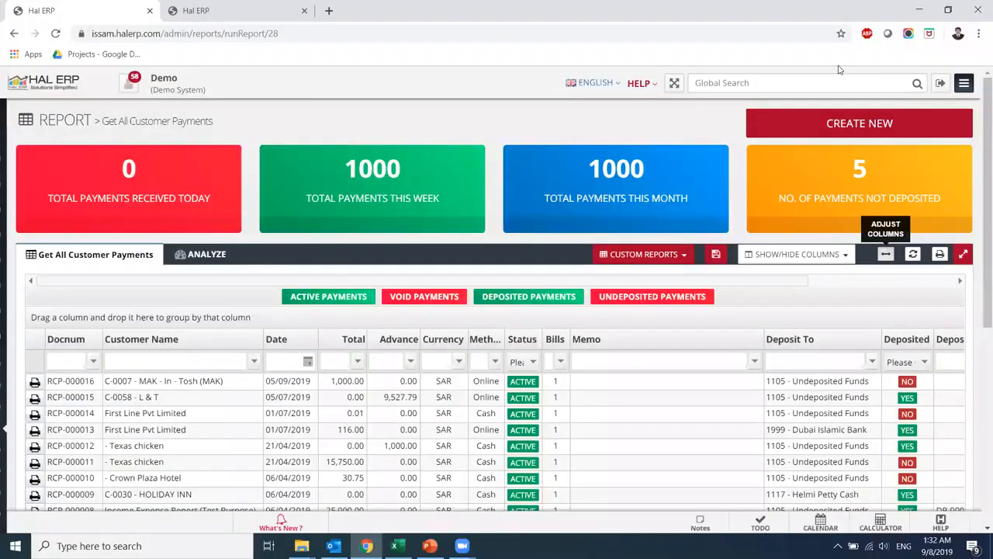
Create a new Receive Payment entry under Income and try to find "hak" among its customers and jobs.
{"action": "mouse_move", "coordinate": [47, 350]}
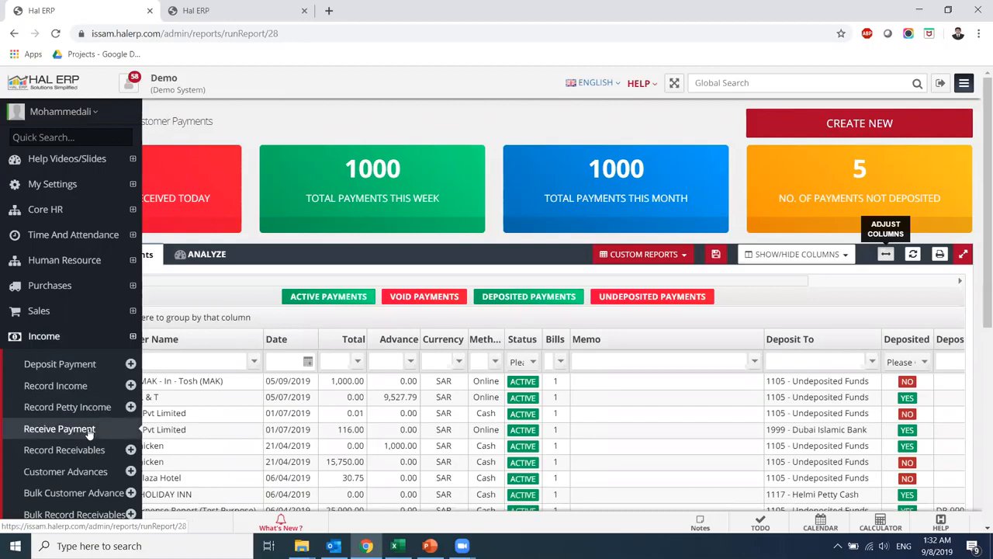
{"action": "left_click", "coordinate": [844, 124]}
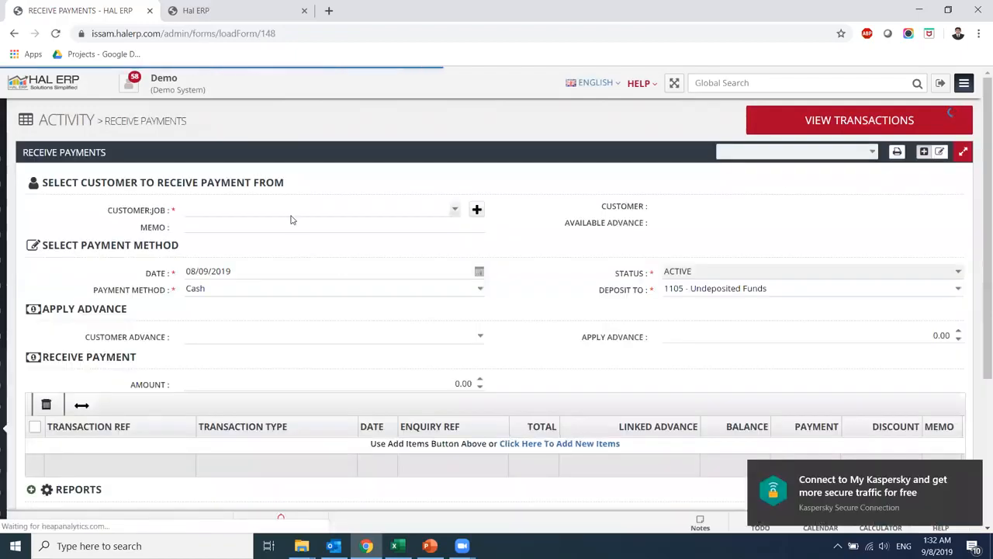
{"action": "left_click", "coordinate": [276, 215]}
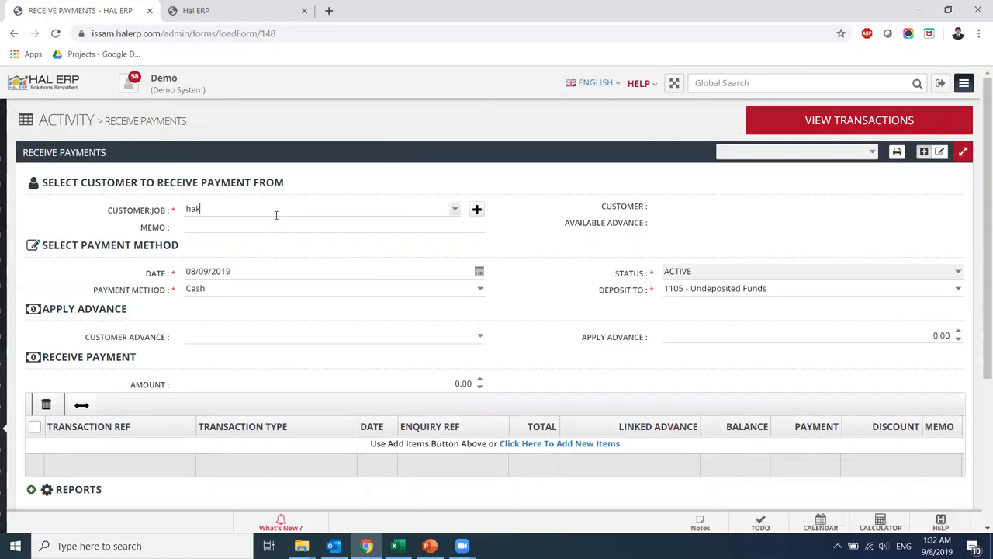
{"action": "left_click", "coordinate": [455, 210]}
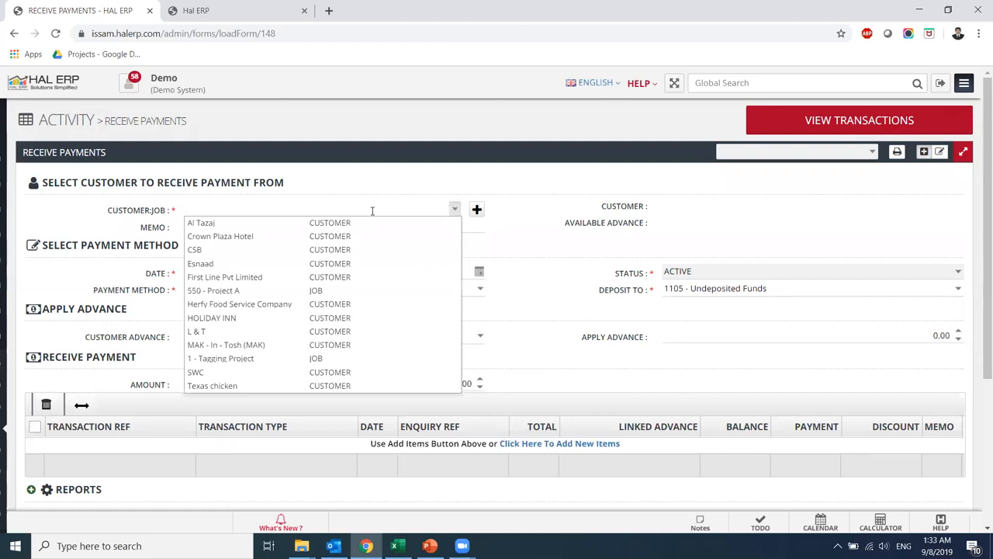
{"action": "type", "text": "hakkhhh"}
{"action": "key", "text": "BackSpace"}
{"action": "key", "text": "BackSpace"}
{"action": "key", "text": "BackSpace"}
{"action": "key", "text": "BackSpace"}
{"action": "key", "text": "BackSpace"}
{"action": "key", "text": "BackSpace"}
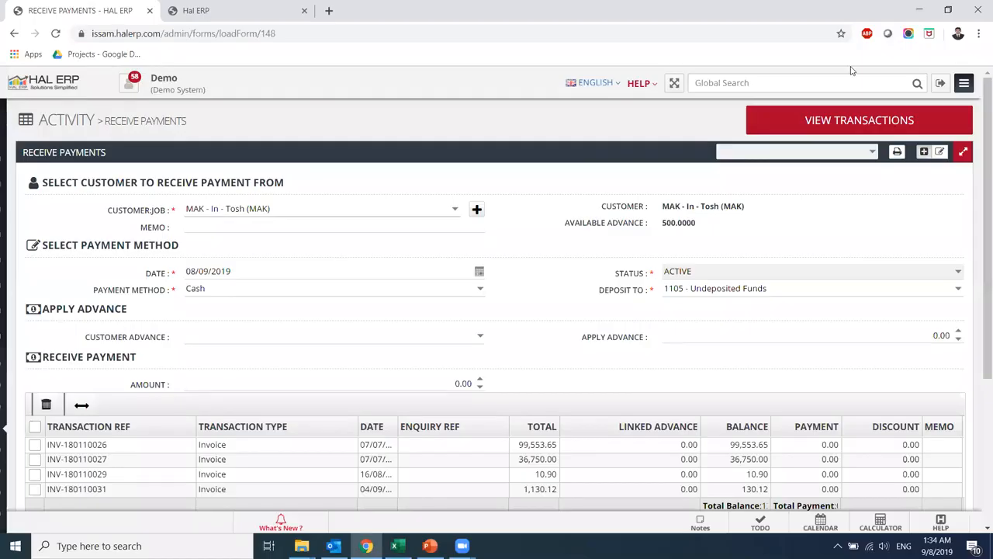
Try to replace the payment's selected customer by searching for "ha", and clear the customer/job field.
{"action": "left_click", "coordinate": [328, 219]}
{"action": "type", "text": "ha"}
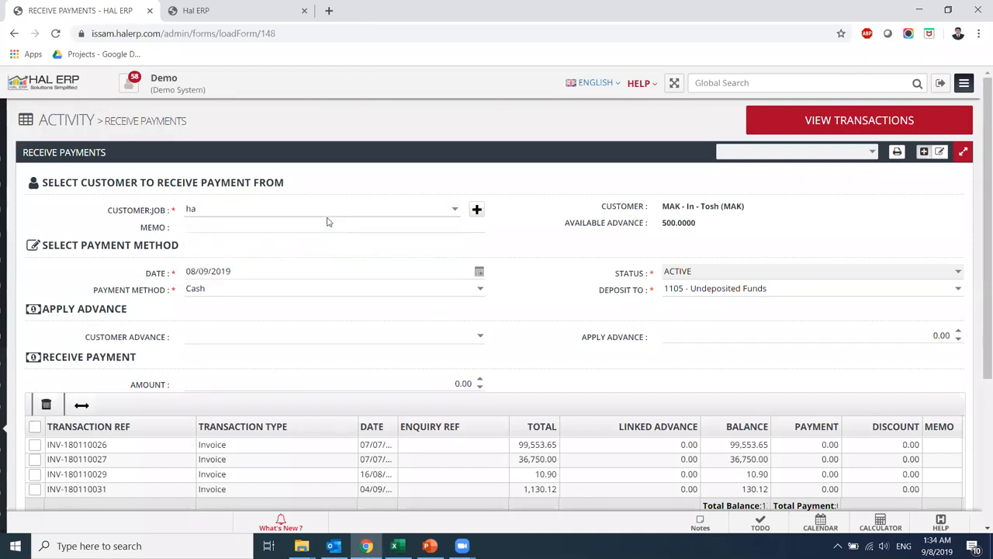
{"action": "left_click", "coordinate": [454, 213]}
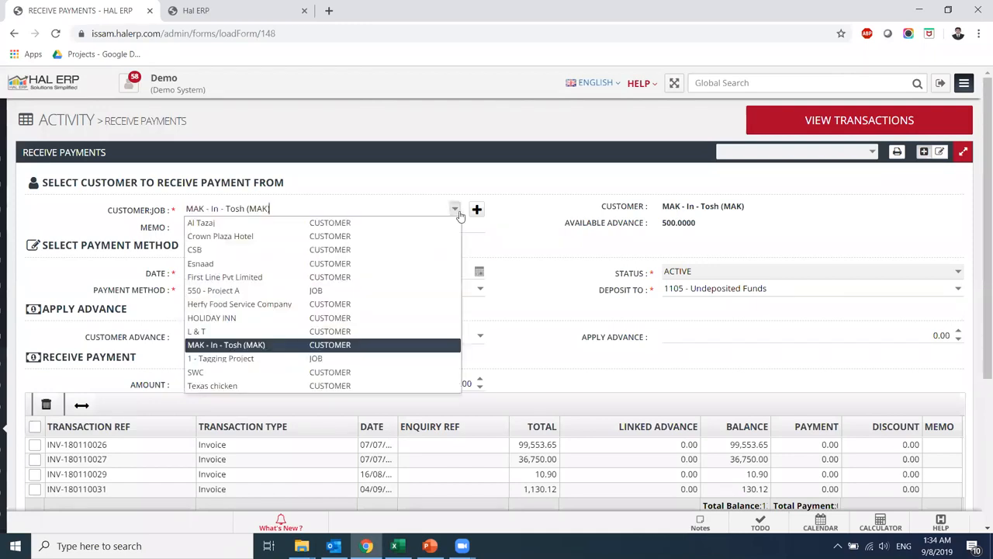
{"action": "triple_click", "coordinate": [372, 209]}
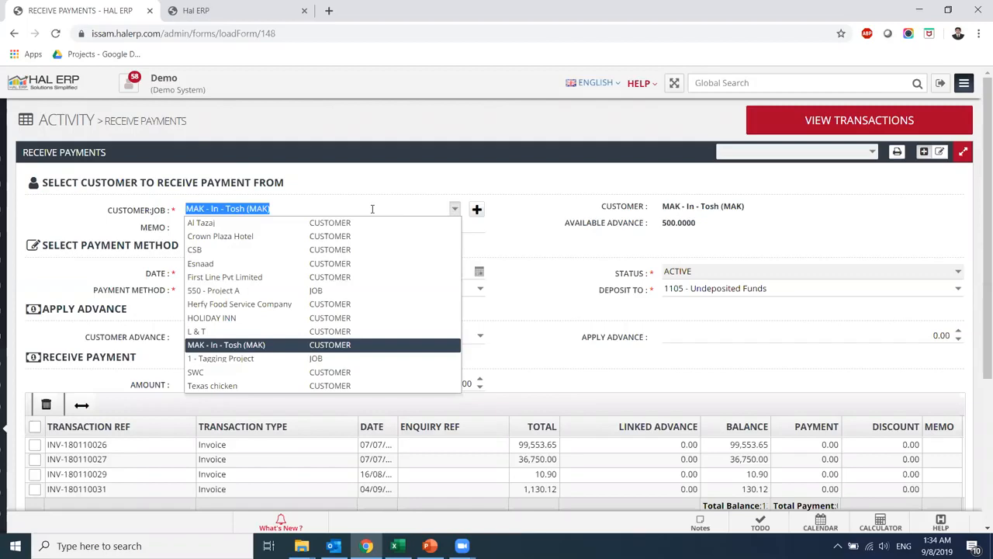
{"action": "key", "text": "BackSpace"}
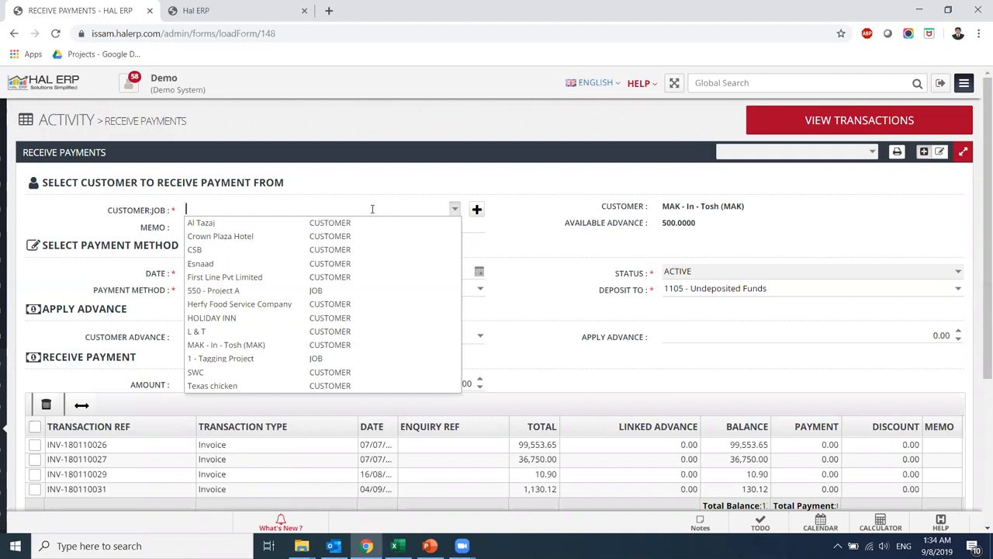
Create another Record Income entry under Income and assign it to job HAK-0001 - Mini Construction.
{"action": "mouse_move", "coordinate": [4, 336]}
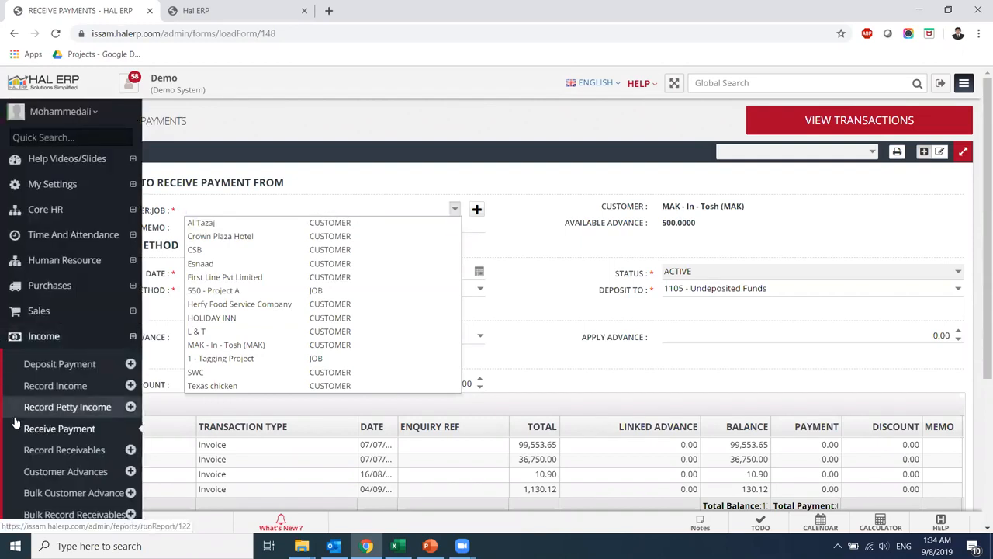
{"action": "left_click", "coordinate": [54, 385]}
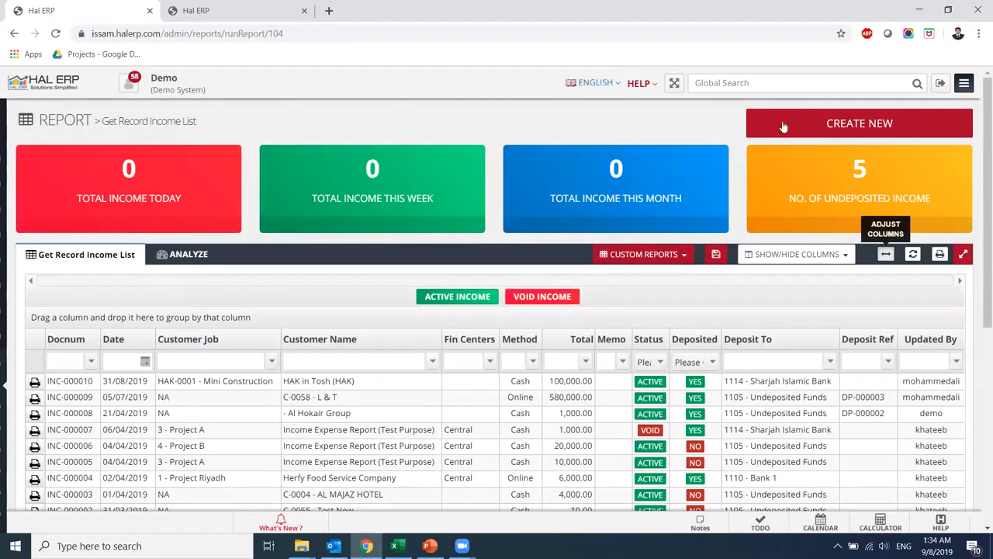
{"action": "left_click", "coordinate": [843, 124]}
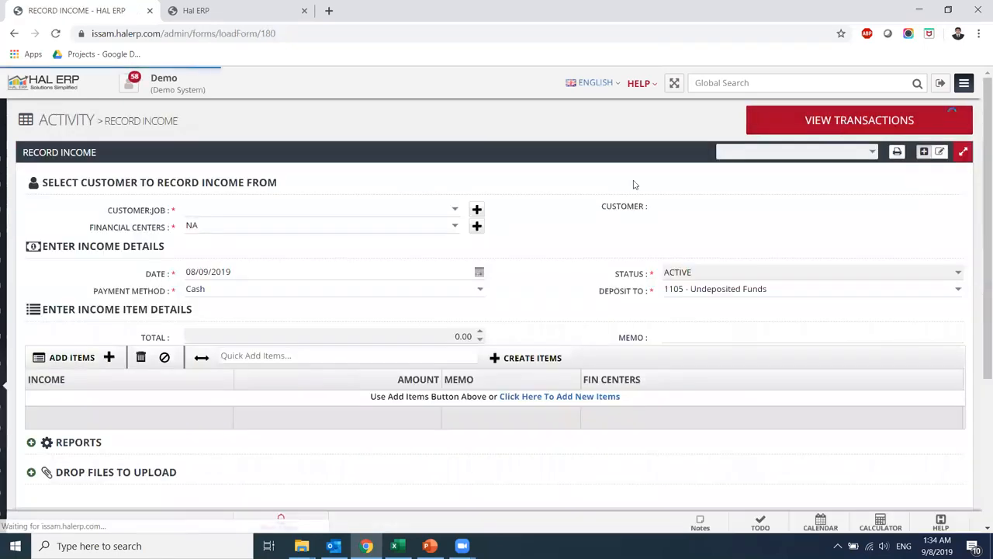
{"action": "left_click", "coordinate": [285, 209]}
{"action": "type", "text": "ha"}
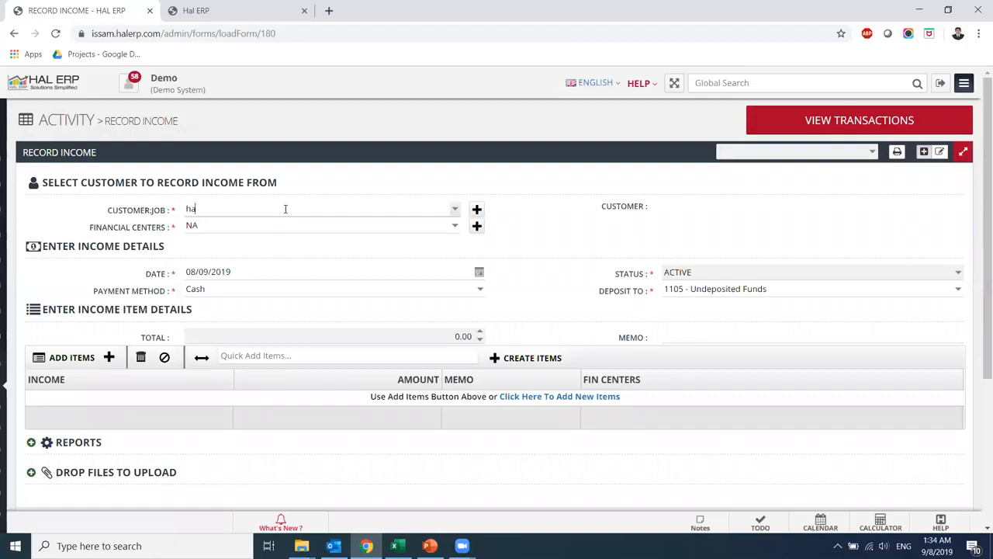
{"action": "type", "text": "k"}
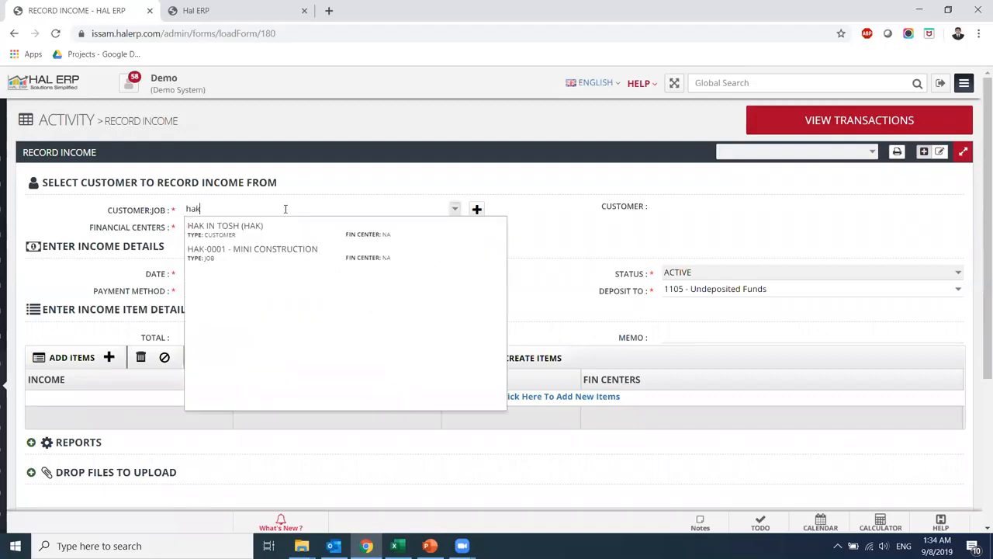
{"action": "left_click", "coordinate": [266, 250]}
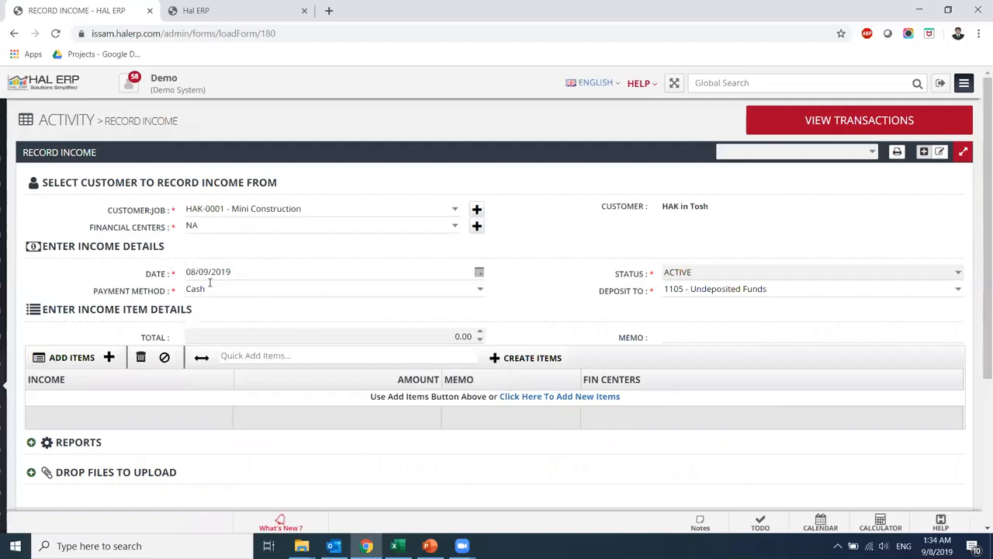
Search the income heads for "income" and add 3000 - Sales as an item of the new income entry.
{"action": "double_click", "coordinate": [190, 271]}
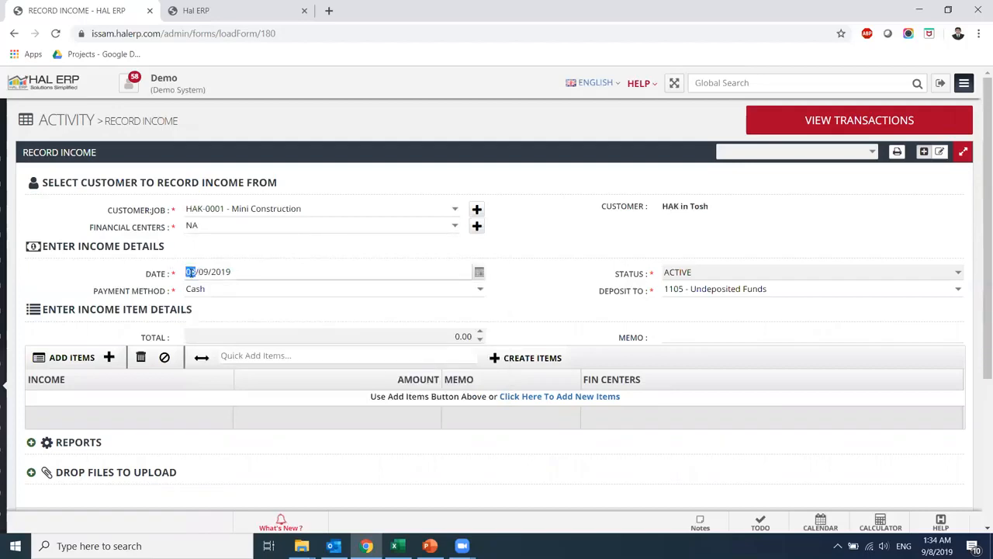
{"action": "left_click", "coordinate": [61, 357]}
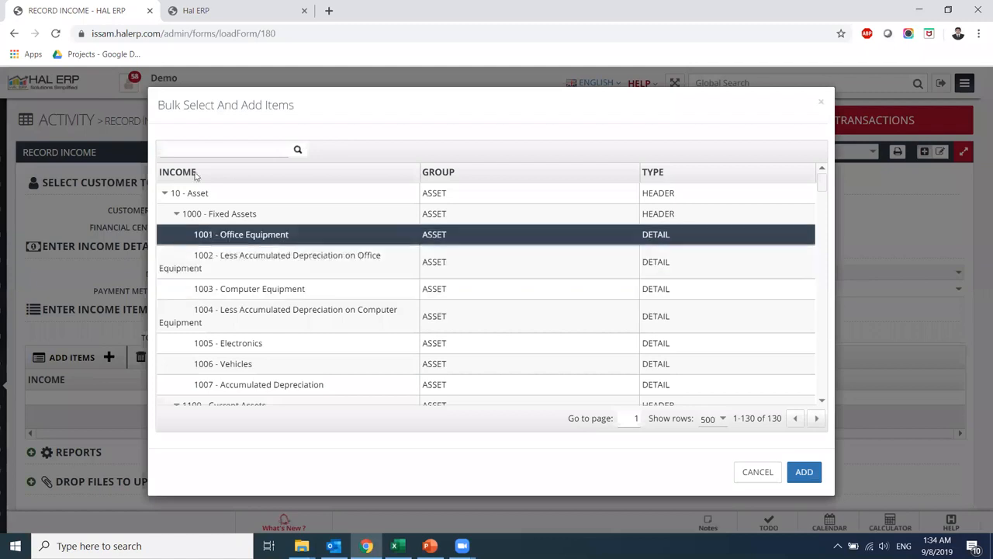
{"action": "type", "text": "income"}
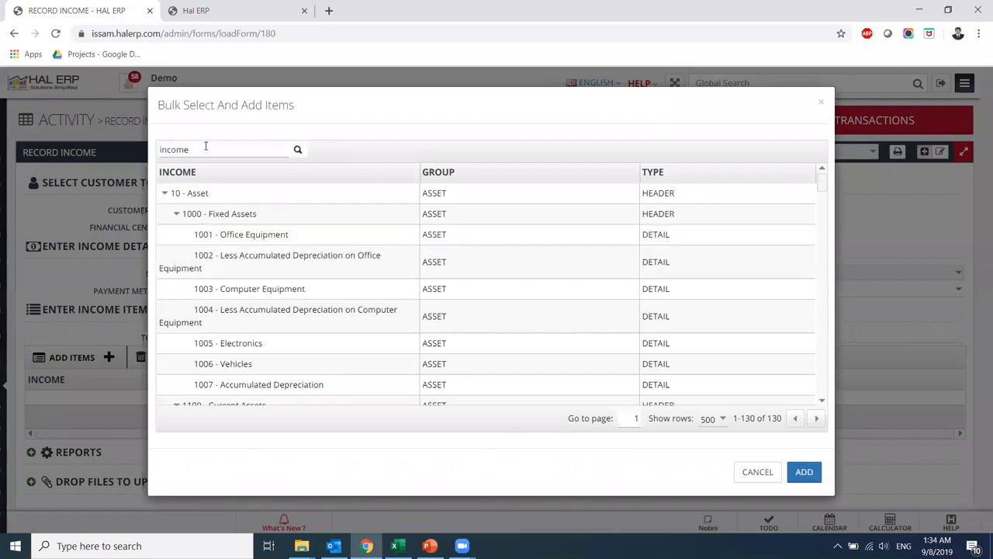
{"action": "key", "text": "Return"}
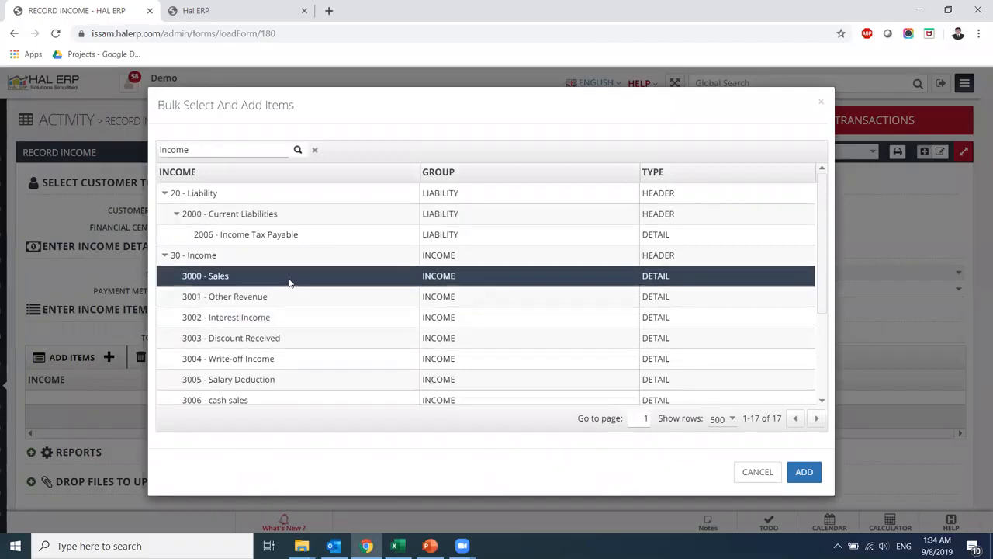
{"action": "left_click", "coordinate": [290, 283]}
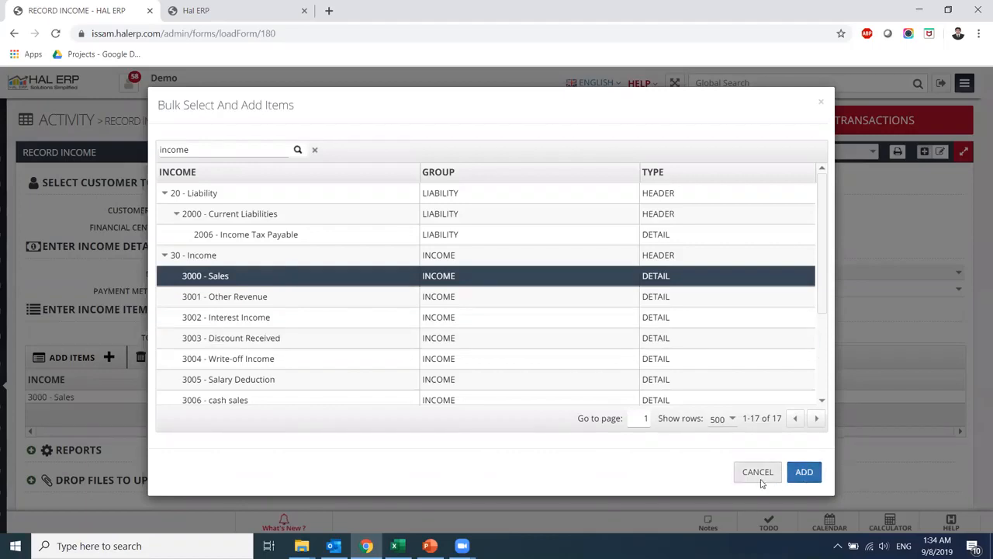
{"action": "left_click", "coordinate": [762, 477]}
Set the Sales line's amount to 50,000 and save the income entry.
{"action": "left_click", "coordinate": [367, 398]}
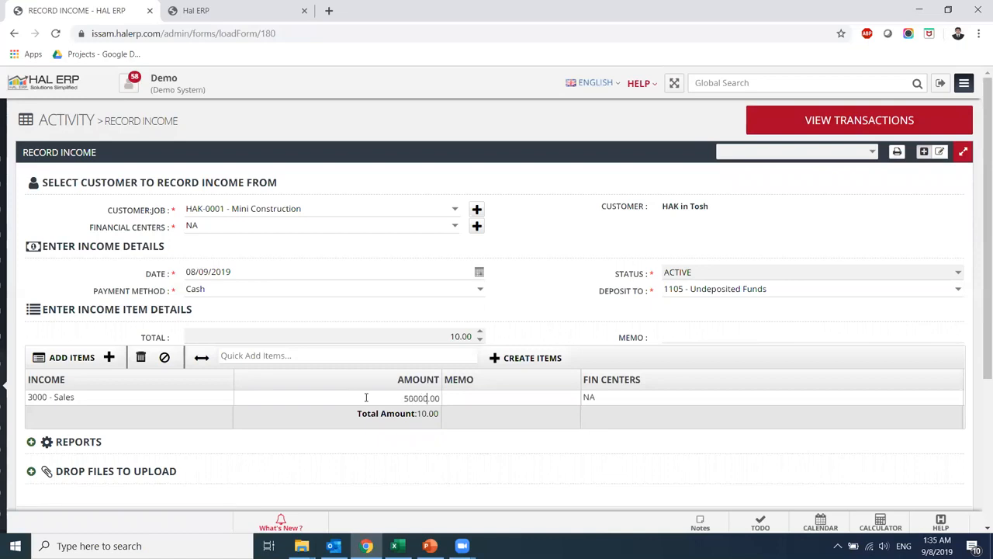
{"action": "scroll", "coordinate": [366, 397], "scroll_direction": "down", "scroll_amount": 3}
{"action": "left_click", "coordinate": [947, 335]}
{"action": "scroll", "coordinate": [978, 282], "scroll_direction": "up", "scroll_amount": 2}
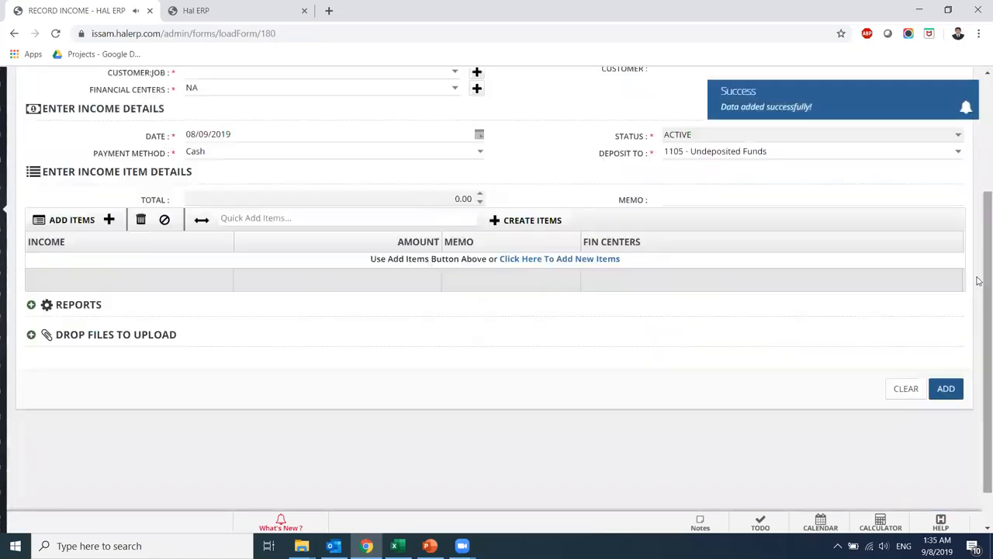
{"action": "scroll", "coordinate": [979, 235], "scroll_direction": "up", "scroll_amount": 2}
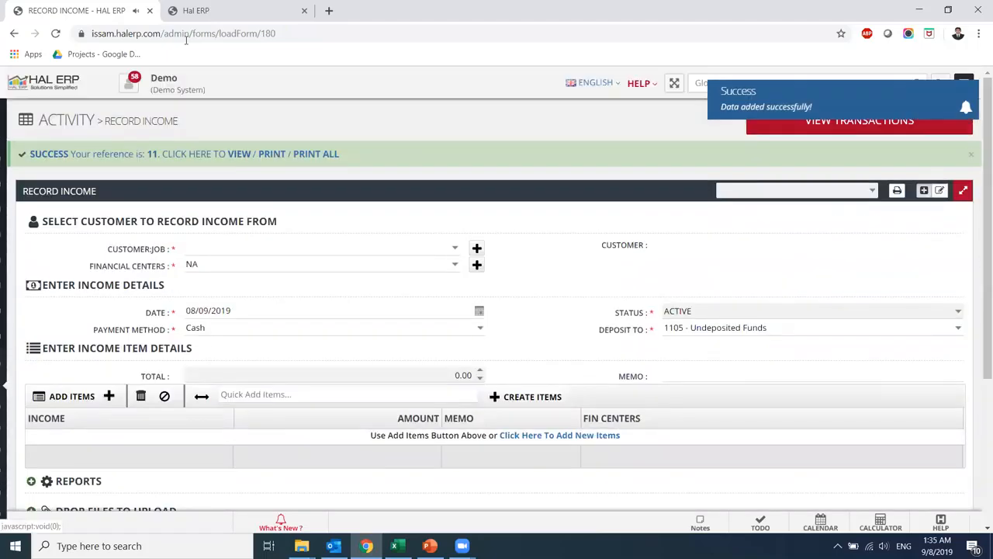
Open the Income Statement By Job As Tree report from Income Expense Reports in a new browser tab and switch to it.
{"action": "mouse_move", "coordinate": [3, 326]}
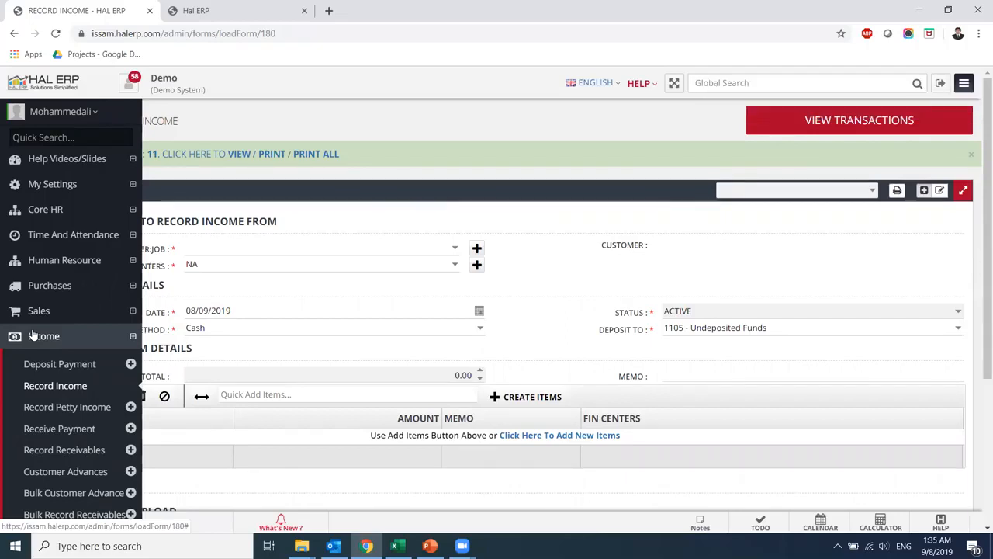
{"action": "left_click", "coordinate": [33, 335]}
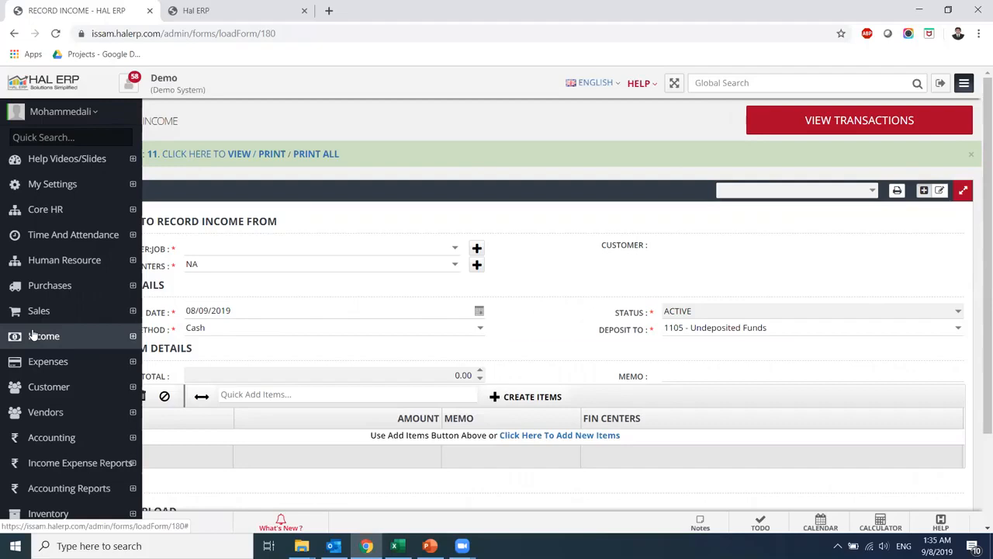
{"action": "right_click", "coordinate": [52, 462]}
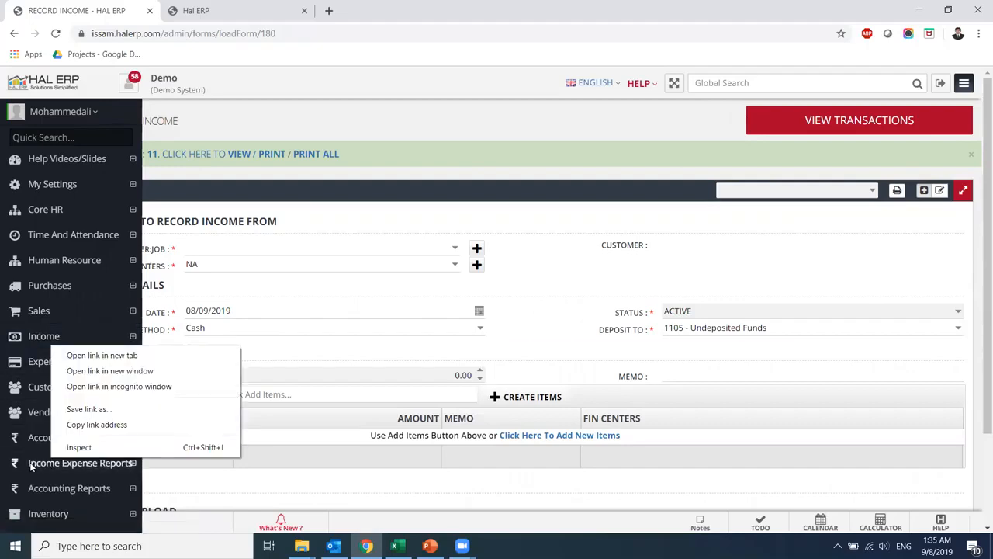
{"action": "left_click", "coordinate": [30, 464]}
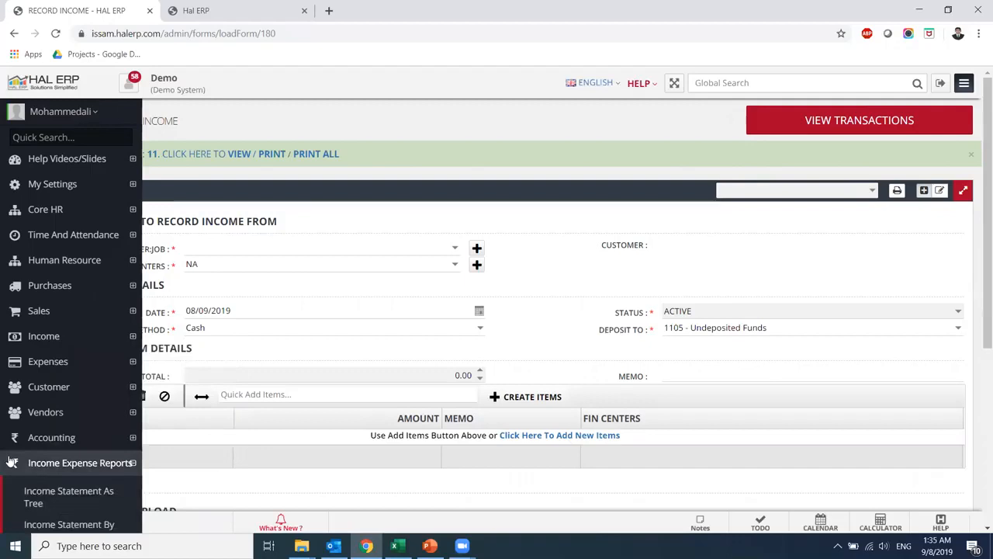
{"action": "scroll", "coordinate": [10, 463], "scroll_direction": "down", "scroll_amount": 1}
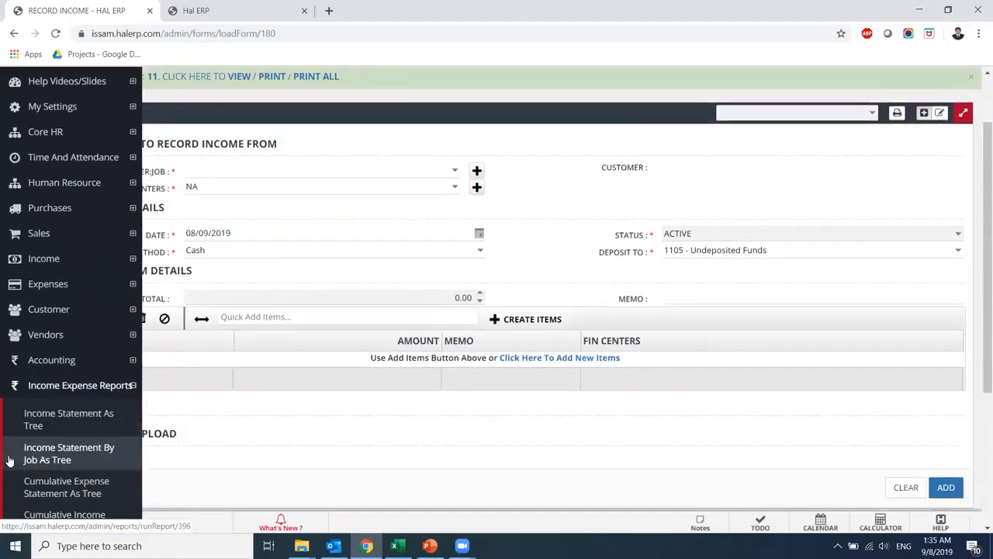
{"action": "right_click", "coordinate": [78, 461]}
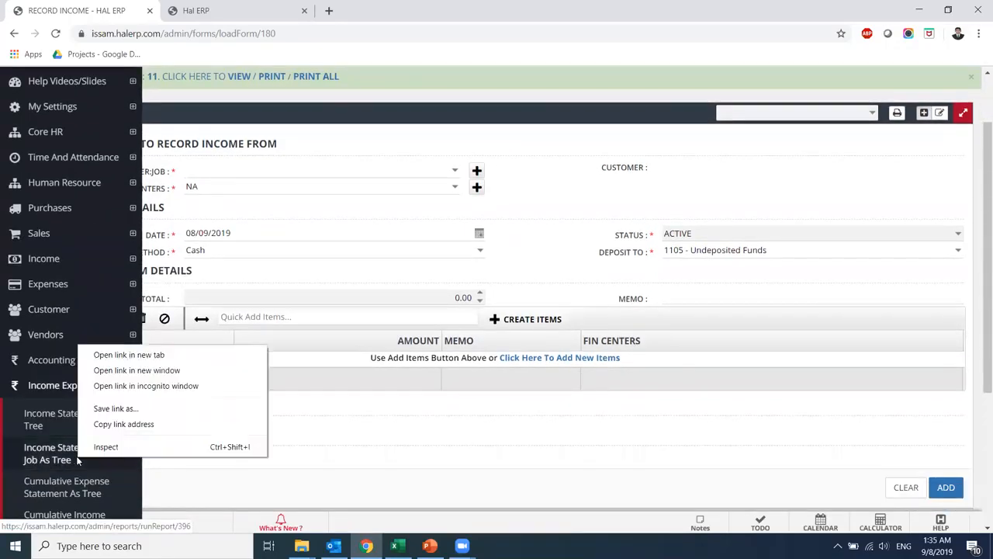
{"action": "left_click", "coordinate": [114, 356]}
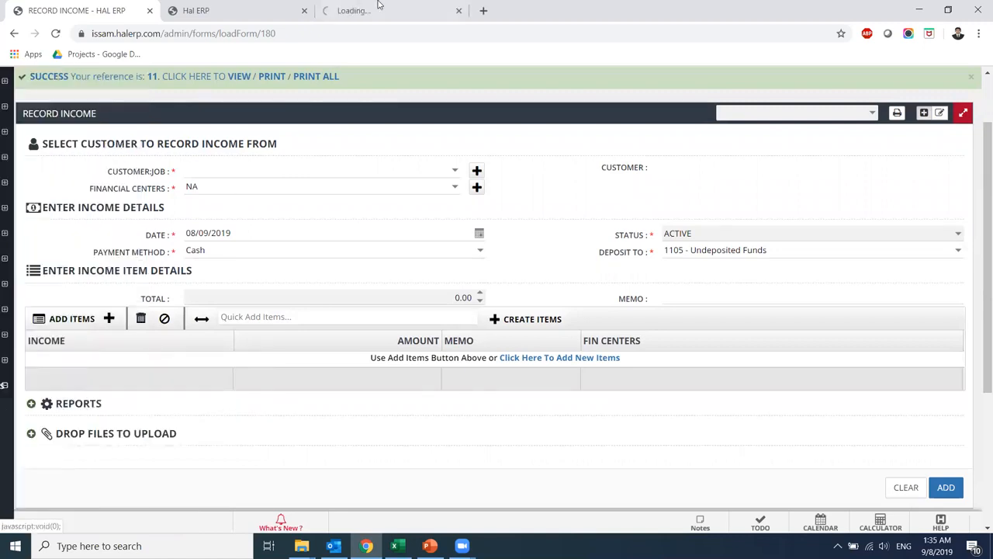
{"action": "left_click", "coordinate": [379, 6]}
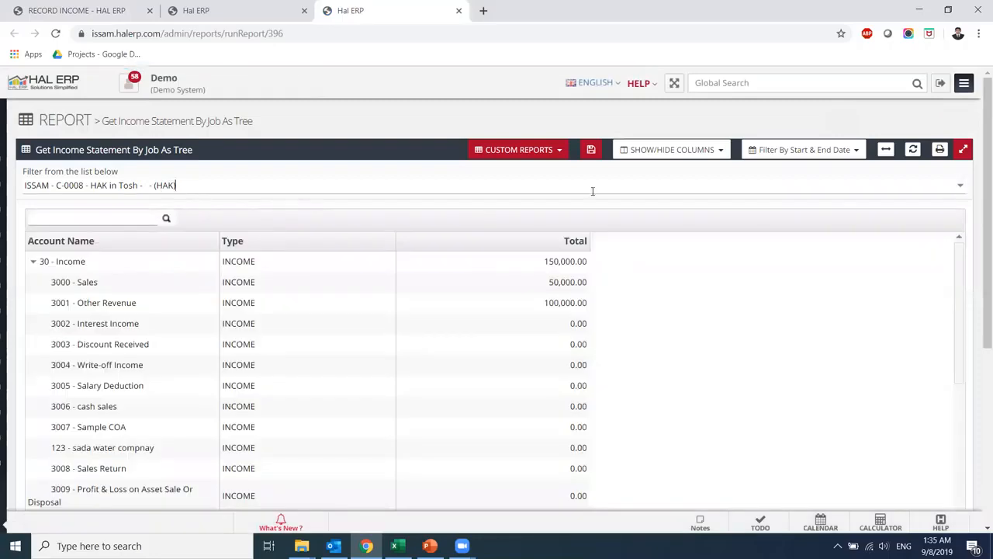
Filter the income statement by job HAK-0001 - Mini Construction and examine its income and expense account lines down to the end of the list.
{"action": "left_click", "coordinate": [960, 190]}
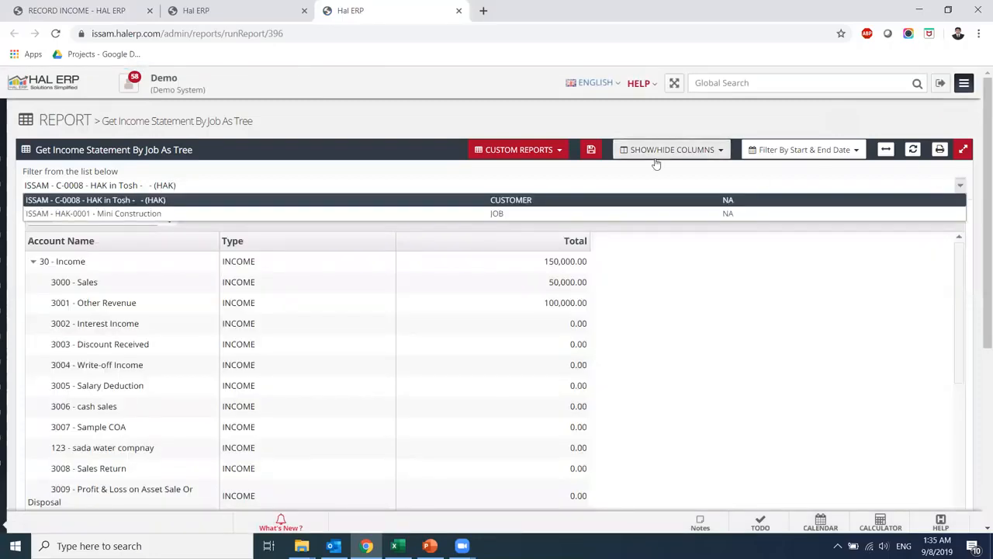
{"action": "left_click", "coordinate": [94, 214]}
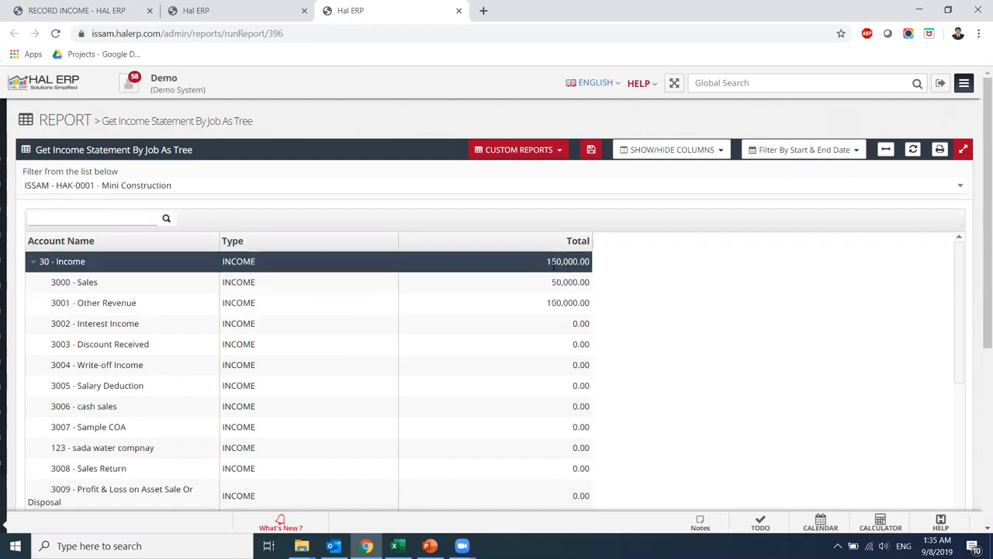
{"action": "scroll", "coordinate": [979, 299], "scroll_direction": "down", "scroll_amount": 3}
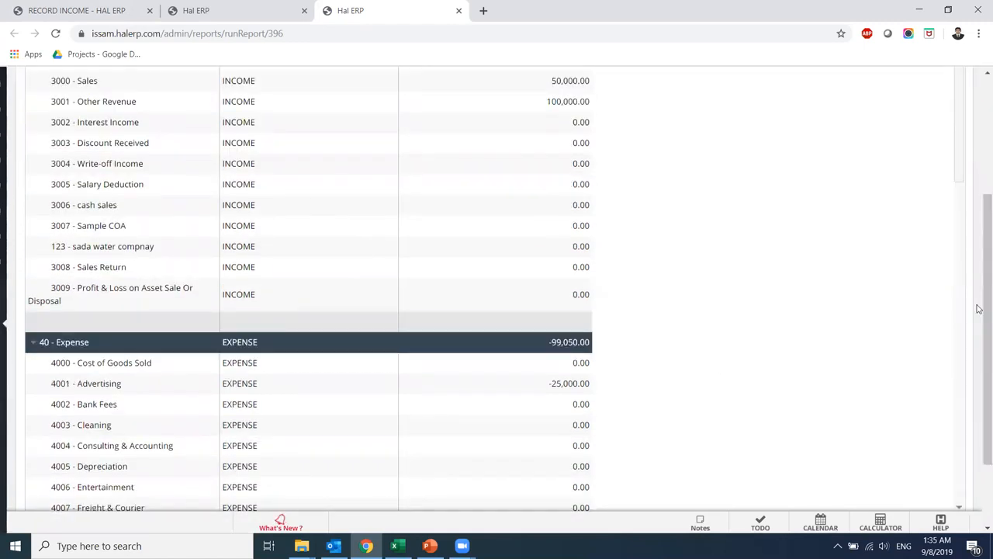
{"action": "scroll", "coordinate": [978, 411], "scroll_direction": "down", "scroll_amount": 2}
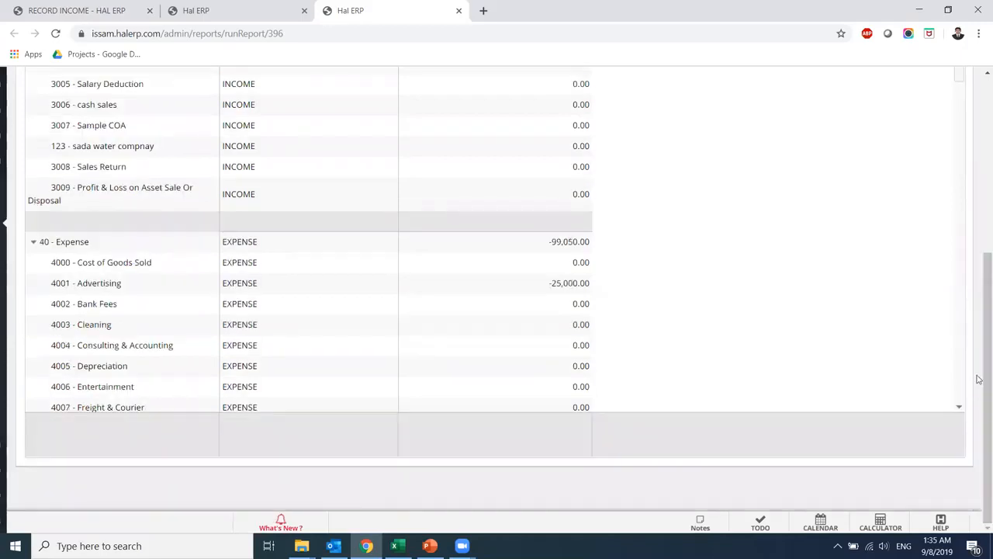
{"action": "scroll", "coordinate": [978, 377], "scroll_direction": "up", "scroll_amount": 1}
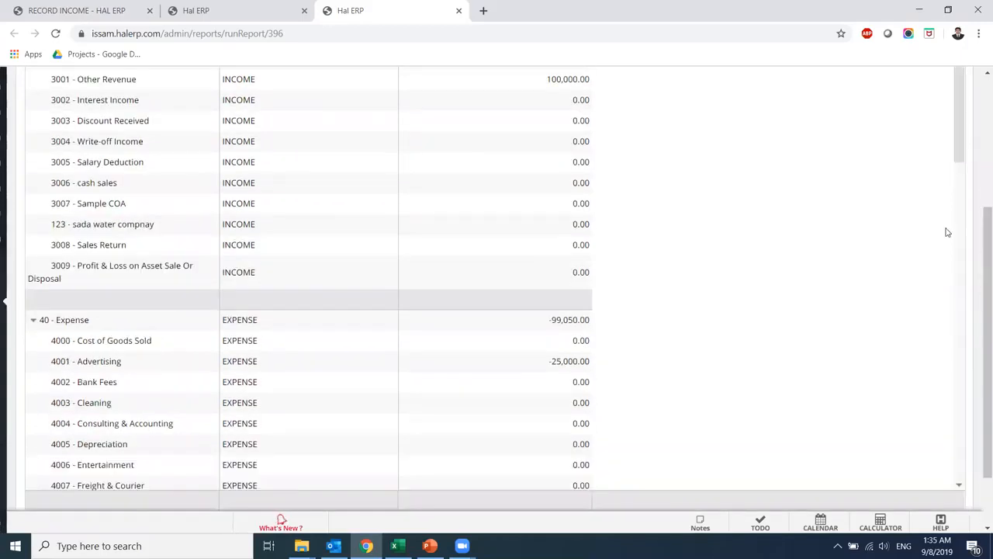
{"action": "scroll", "coordinate": [943, 267], "scroll_direction": "down", "scroll_amount": 5}
{"action": "scroll", "coordinate": [943, 293], "scroll_direction": "down", "scroll_amount": 8}
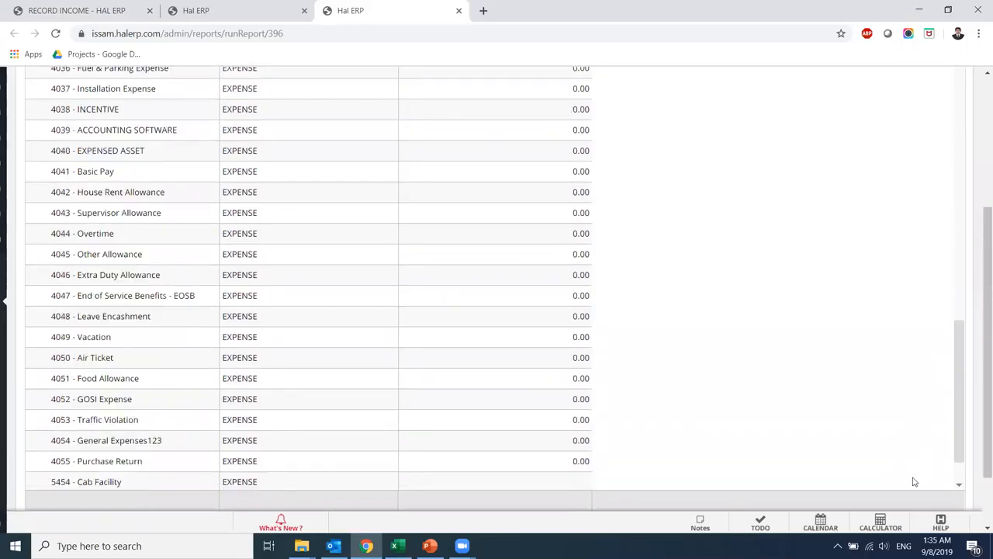